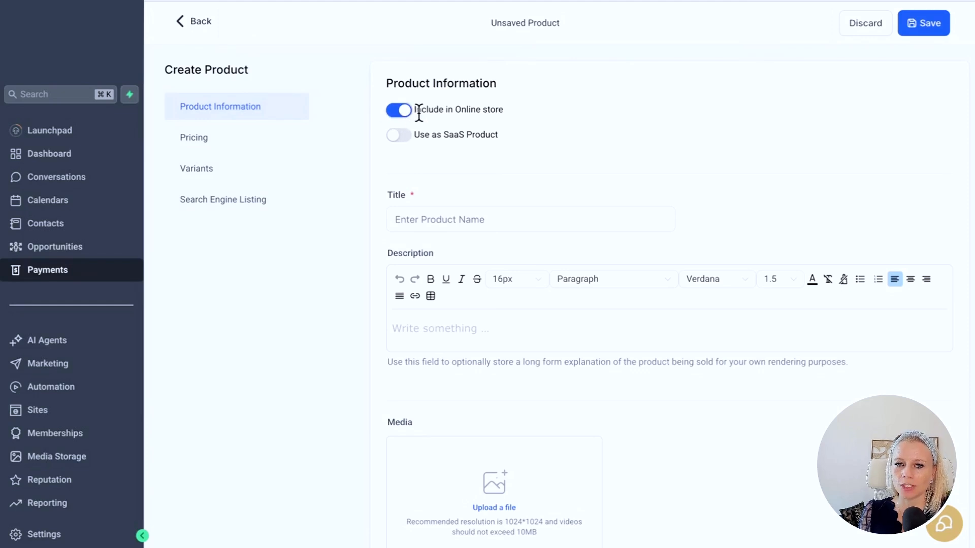
# - Enter "Strawberry Snaps" as the title of the new product
pyautogui.moveTo(412, 110); pyautogui.dragTo(508, 114)
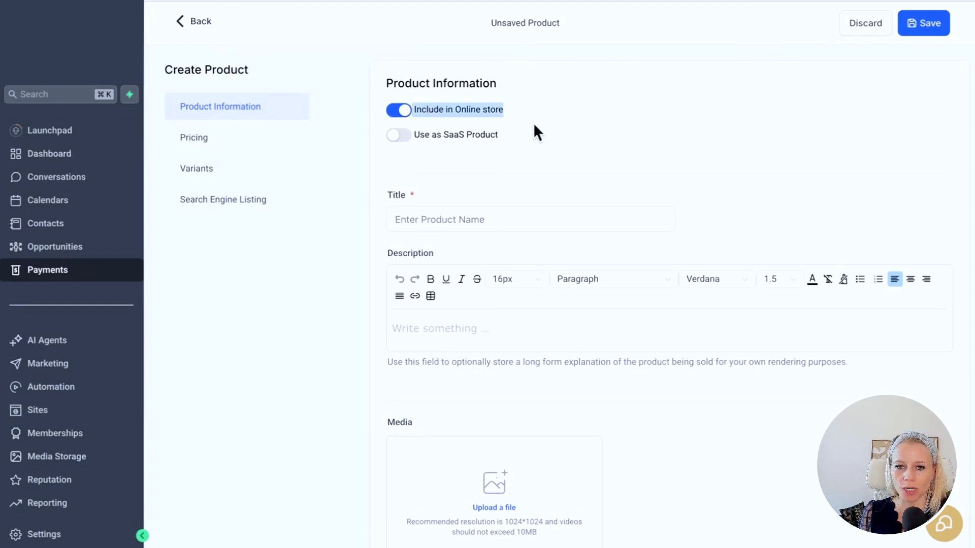
pyautogui.click(449, 220)
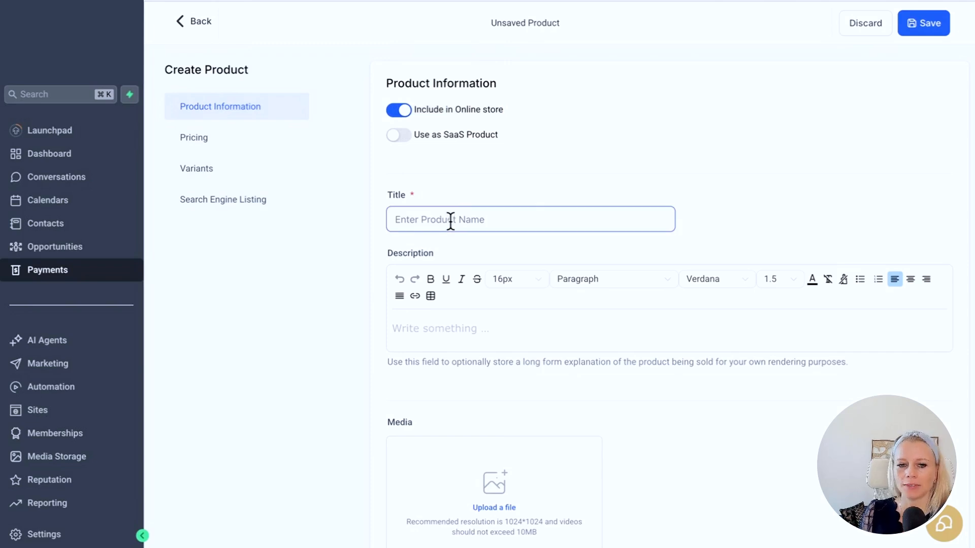
pyautogui.write('Sta')
pyautogui.press('BackSpace')
pyautogui.press('BackSpace')
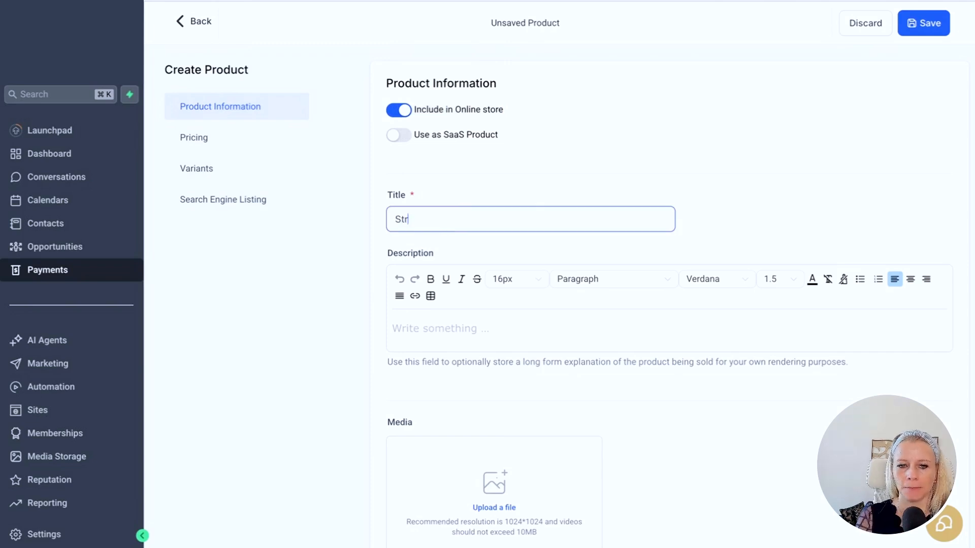
pyautogui.write('trawberry Snaps')
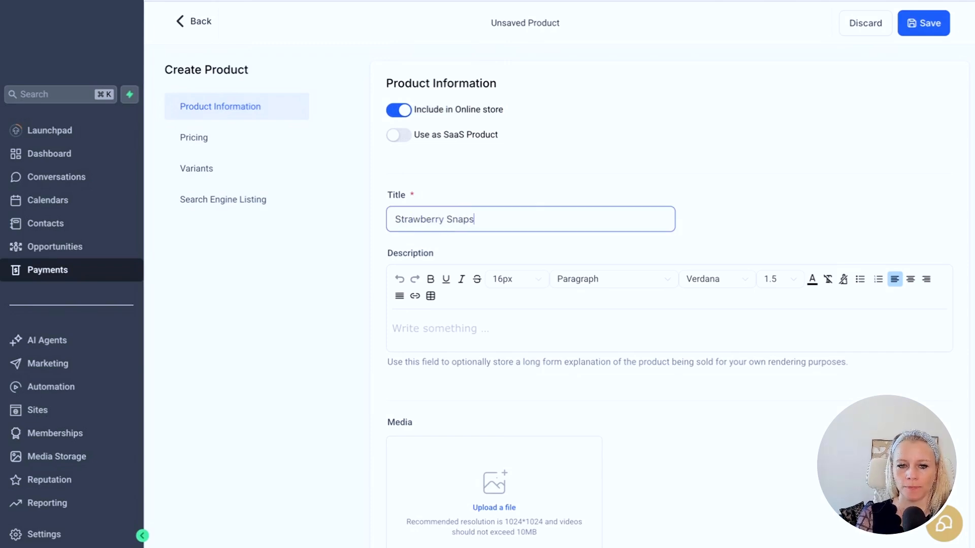
pyautogui.hotkey('ctrl', 'a')
pyautogui.click(498, 199)
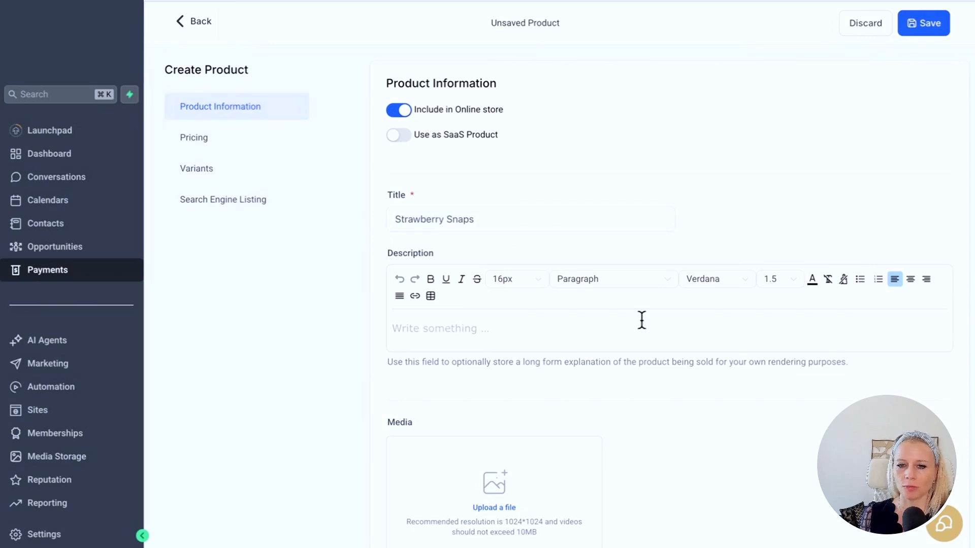
# - Write "Sweetest Summer 2025" as the product description
pyautogui.scroll(-1, 785, 366)
pyautogui.scroll(-1, 711, 368)
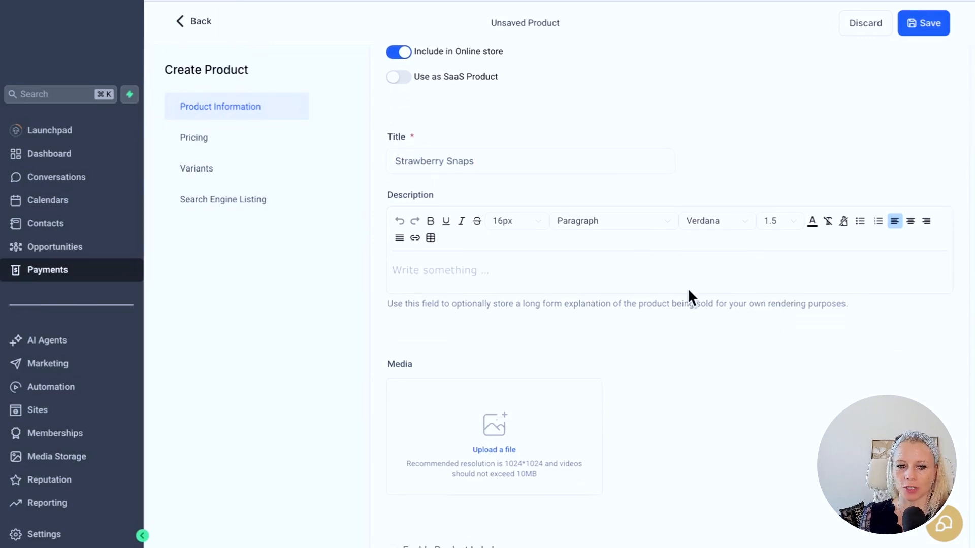
pyautogui.write('Sweetest')
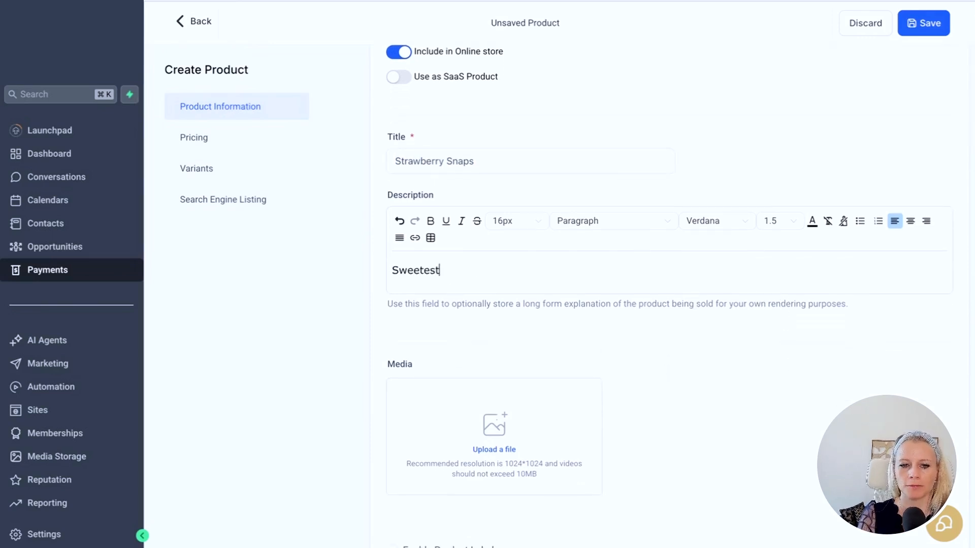
pyautogui.write(' Summer 2025')
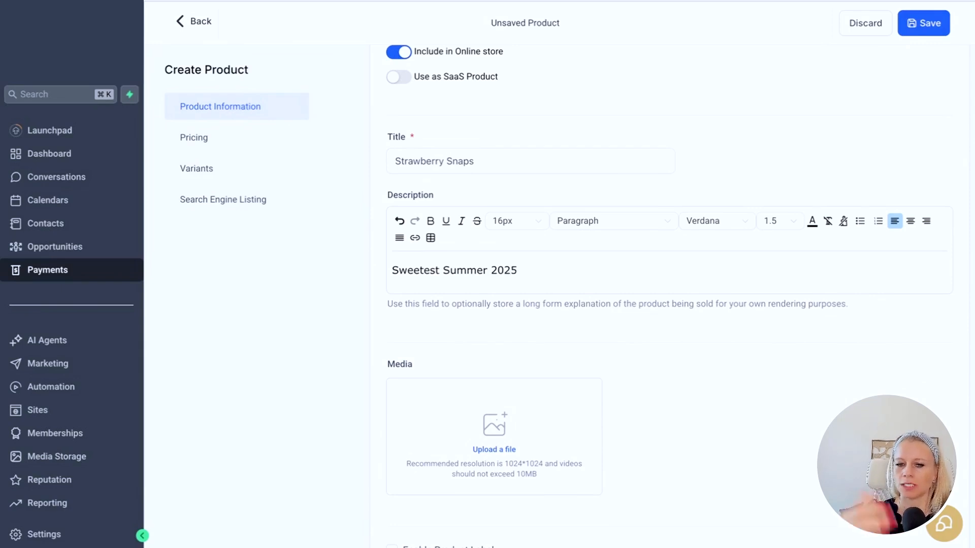
# - Add Screenshot 2025-04-24 at 14.29.15.png and Screenshot 2025-04-24 at 14.37.07.png from the Demo media folder as product media
pyautogui.scroll(-3, 885, 386)
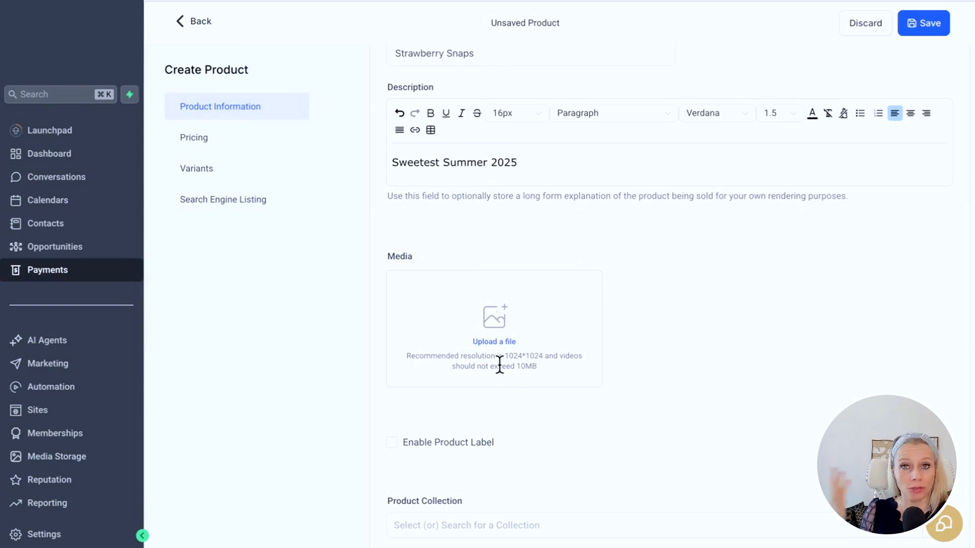
pyautogui.click(497, 342)
pyautogui.click(173, 197)
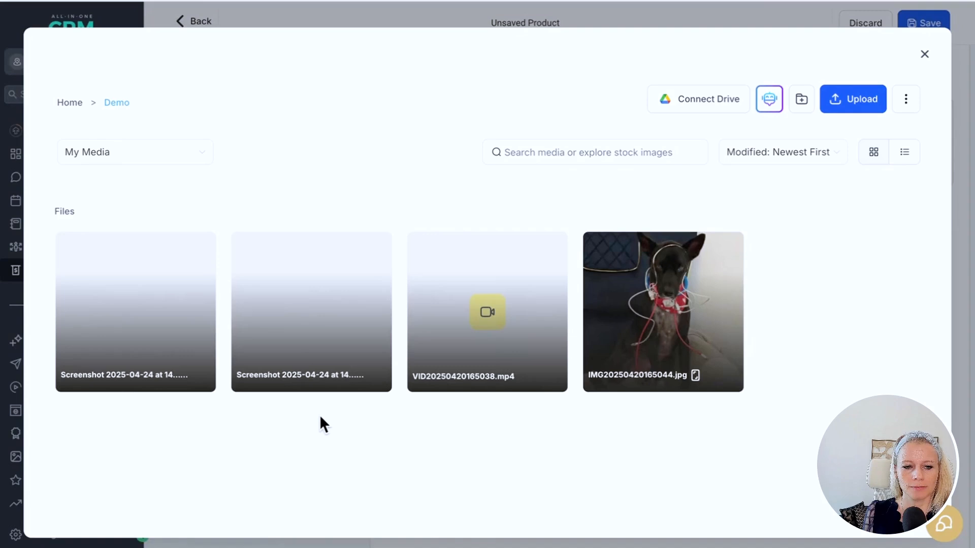
pyautogui.click(163, 333)
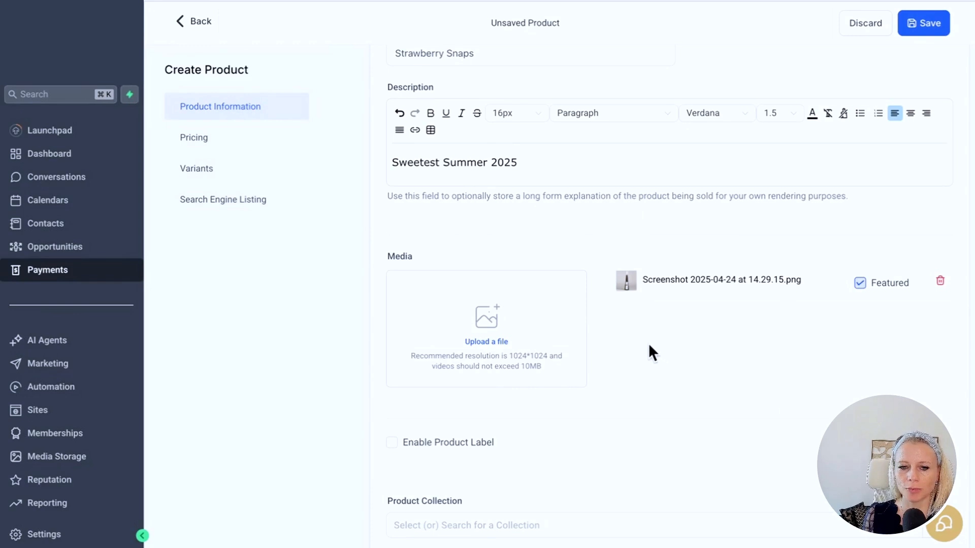
pyautogui.click(507, 341)
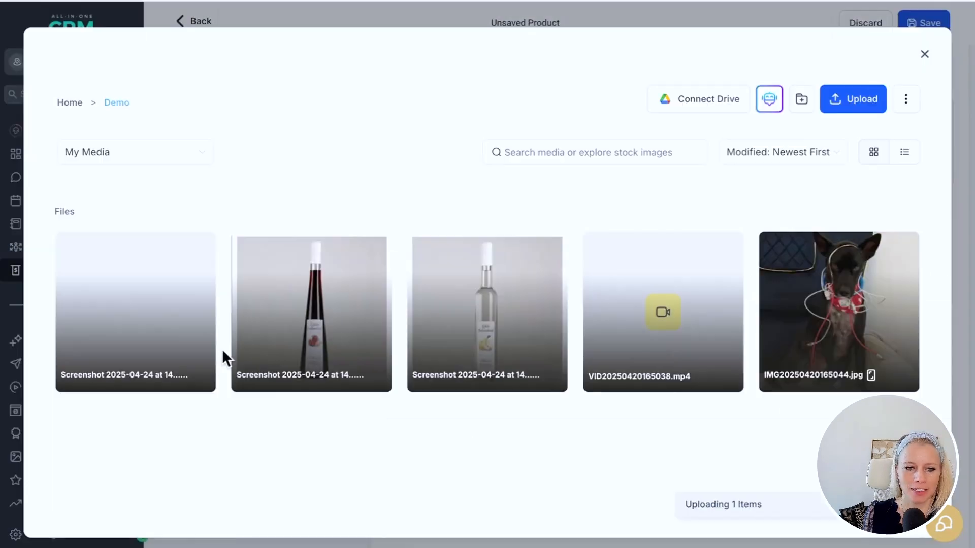
pyautogui.click(151, 322)
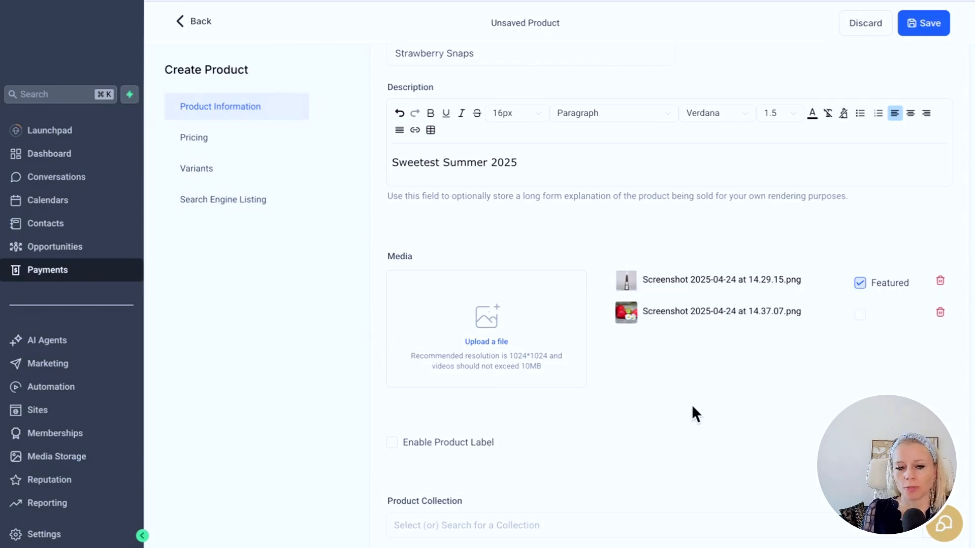
# - Enable the product label with the content "Summer Sale"
pyautogui.scroll(-3, 461, 285)
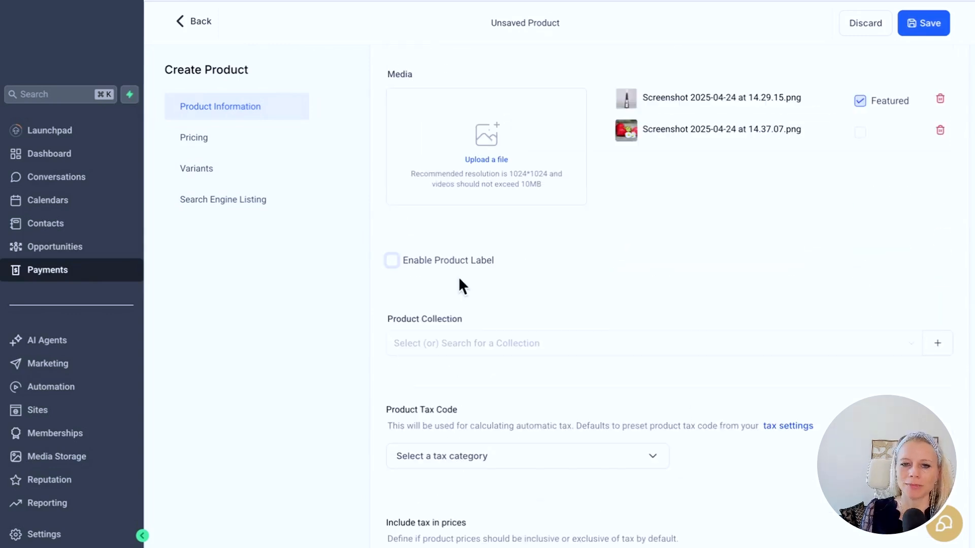
pyautogui.click(392, 262)
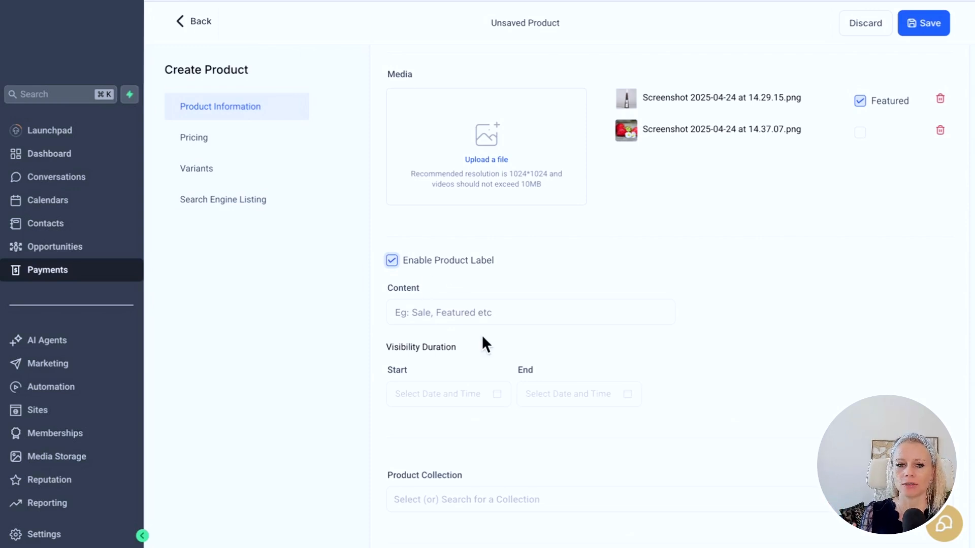
pyautogui.click(474, 319)
pyautogui.write('Summe')
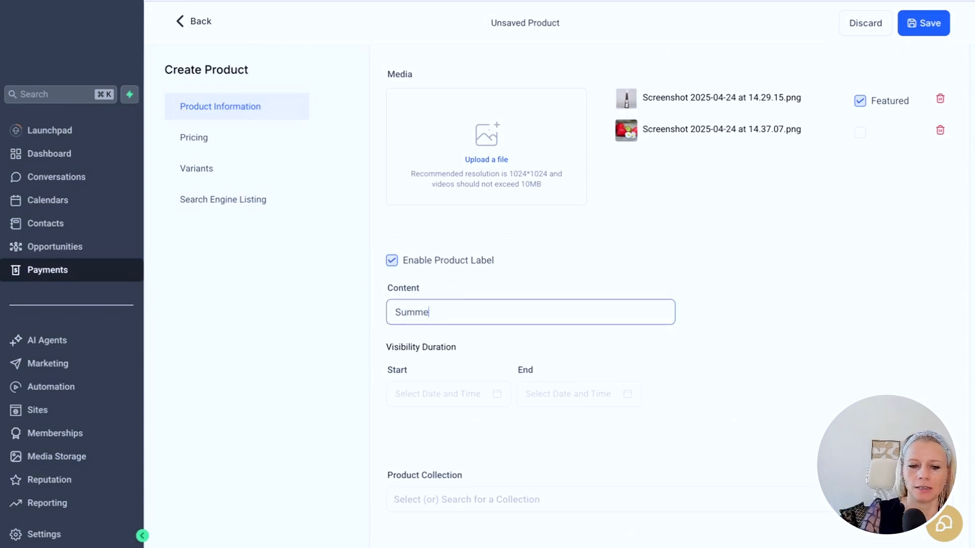
pyautogui.write('r Sale')
# - Set the label's visibility duration to start on 2025-04-24 and end on 2025-05-23
pyautogui.click(417, 396)
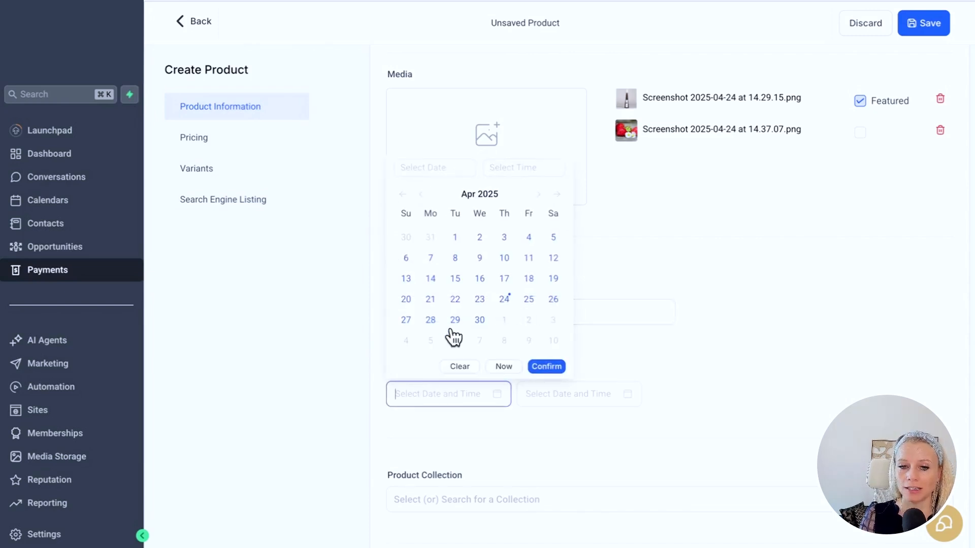
pyautogui.click(506, 300)
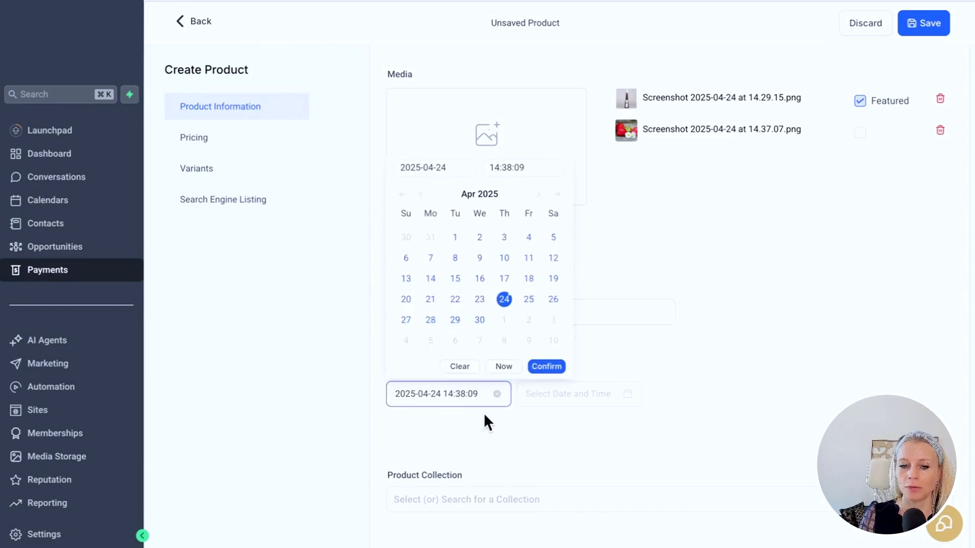
pyautogui.click(542, 394)
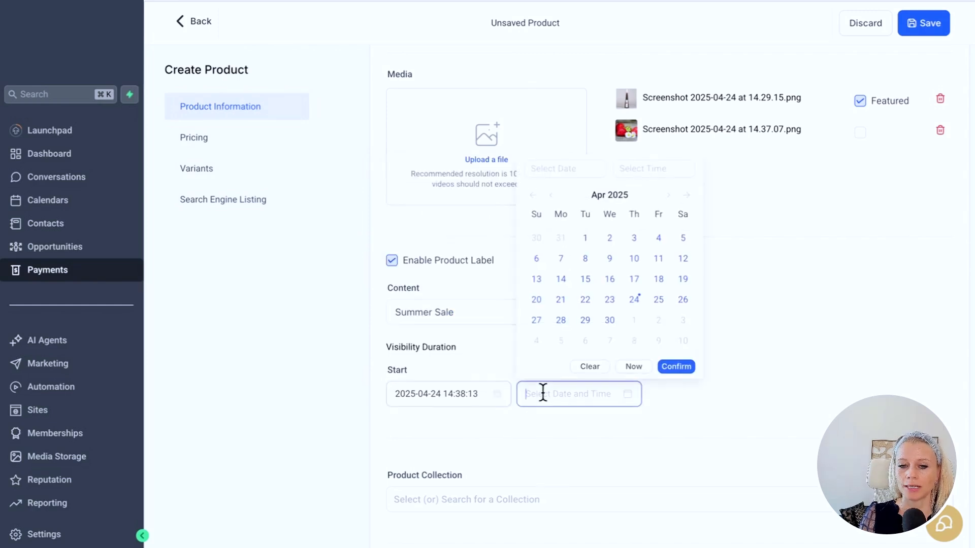
pyautogui.click(669, 194)
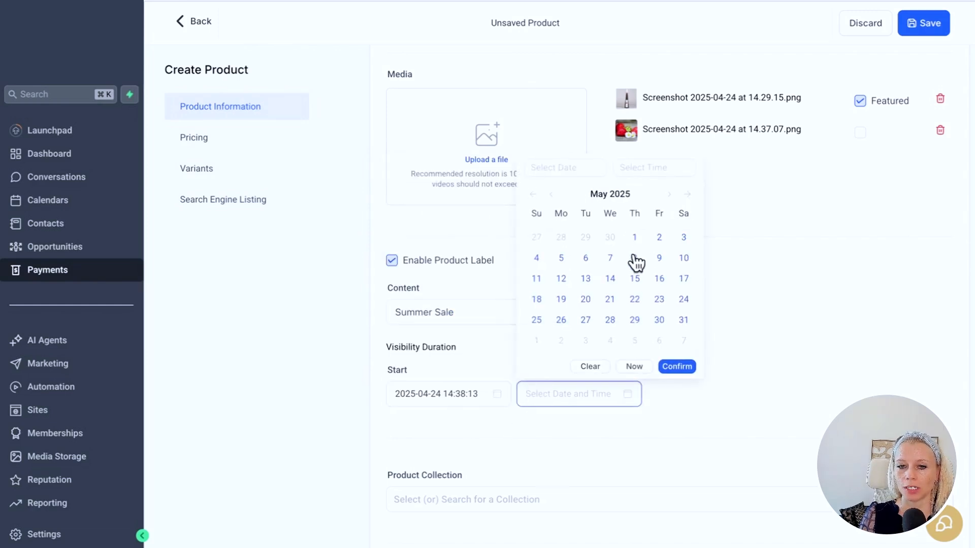
pyautogui.click(659, 300)
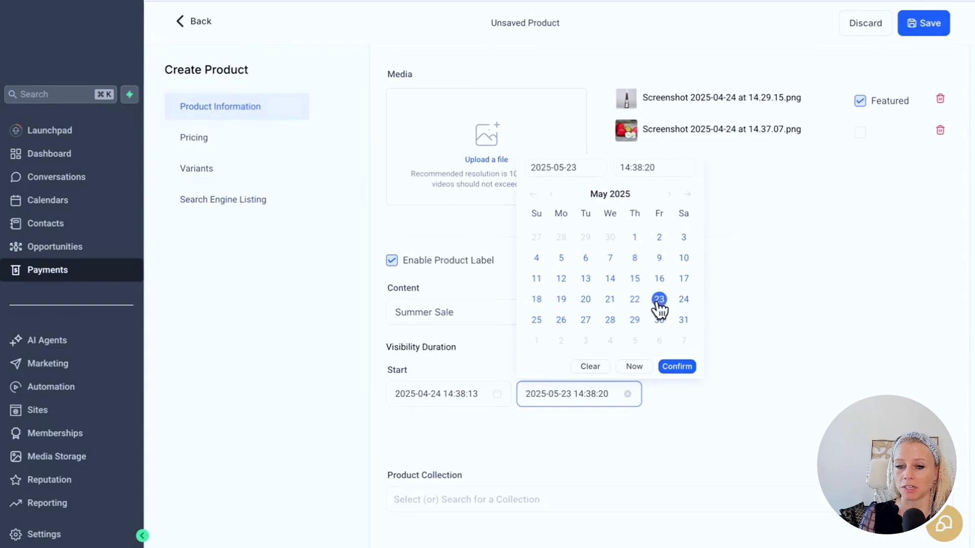
pyautogui.click(674, 367)
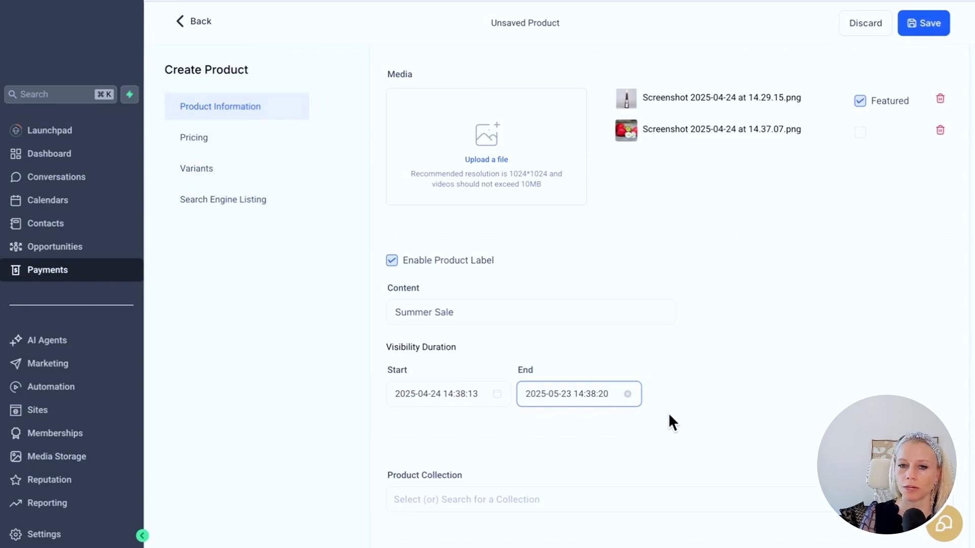
pyautogui.scroll(-5, 668, 412)
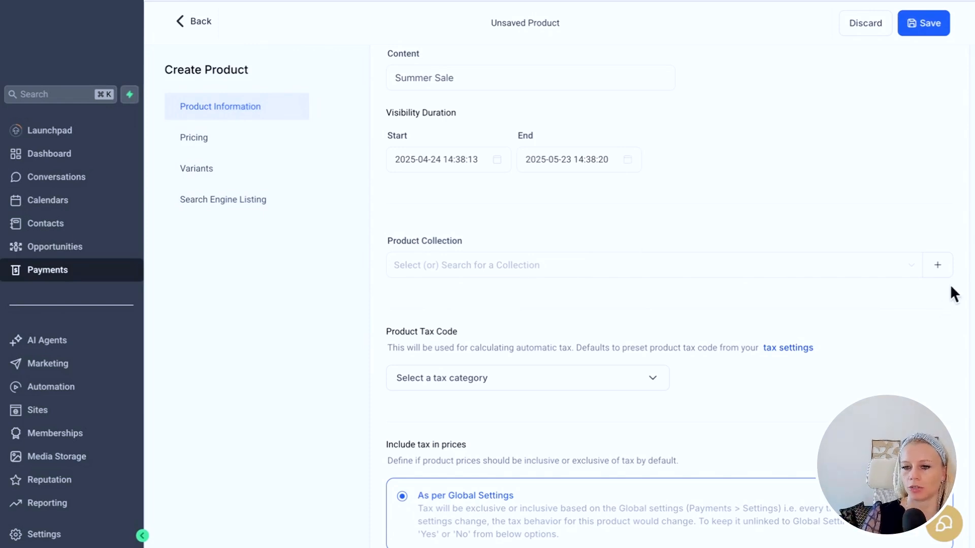
pyautogui.click(938, 265)
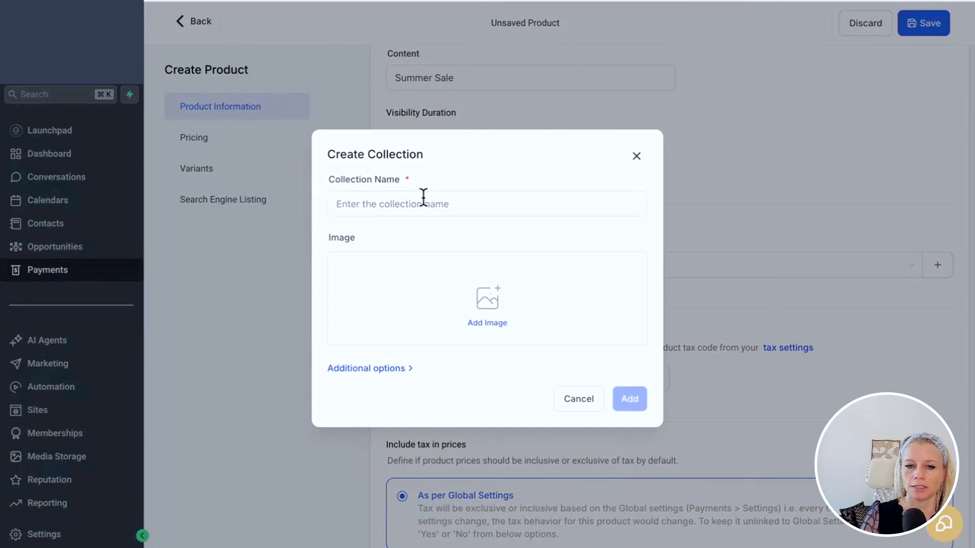
pyautogui.click(423, 197)
pyautogui.write('Summer Collection')
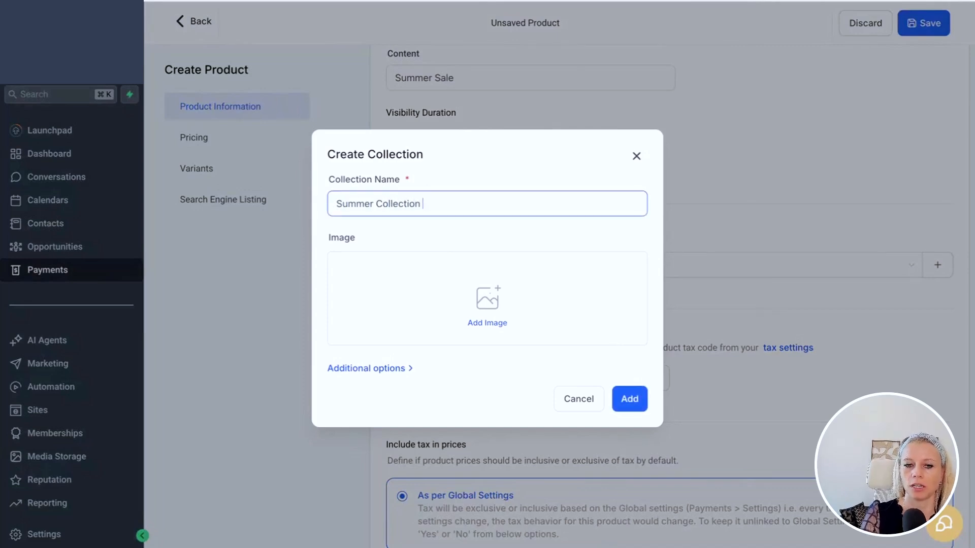
pyautogui.click(400, 371)
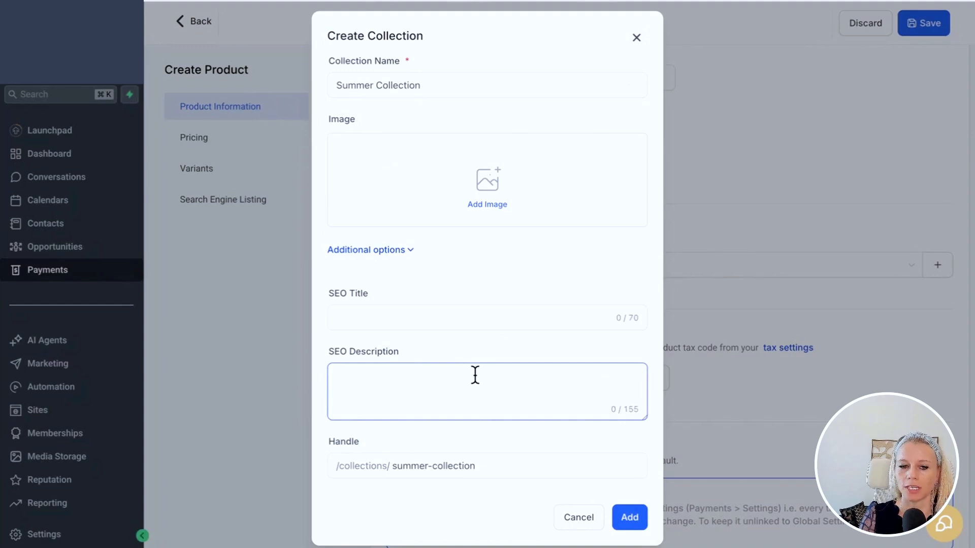
pyautogui.click(578, 527)
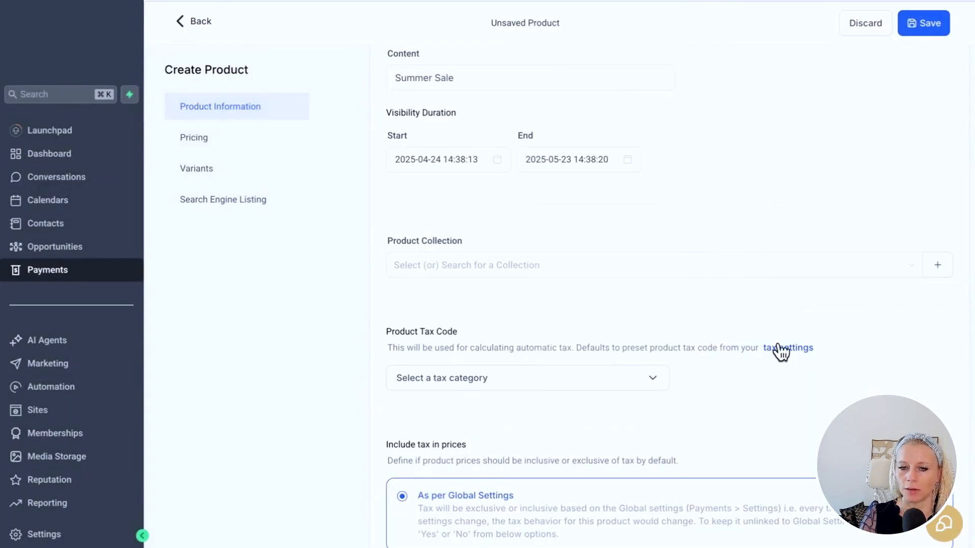
# - Set the product tax code to Alcoholic beverages - Spirits
pyautogui.scroll(-3, 779, 346)
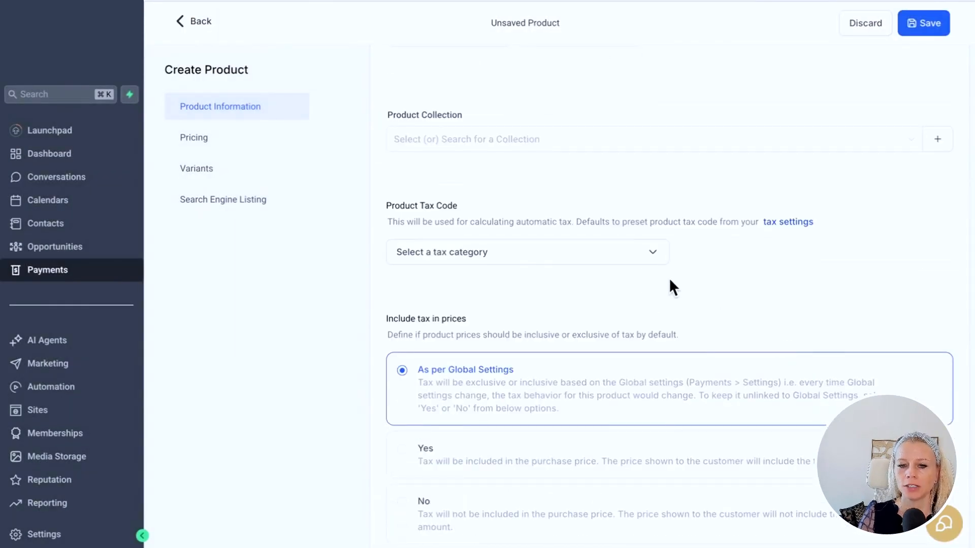
pyautogui.click(648, 257)
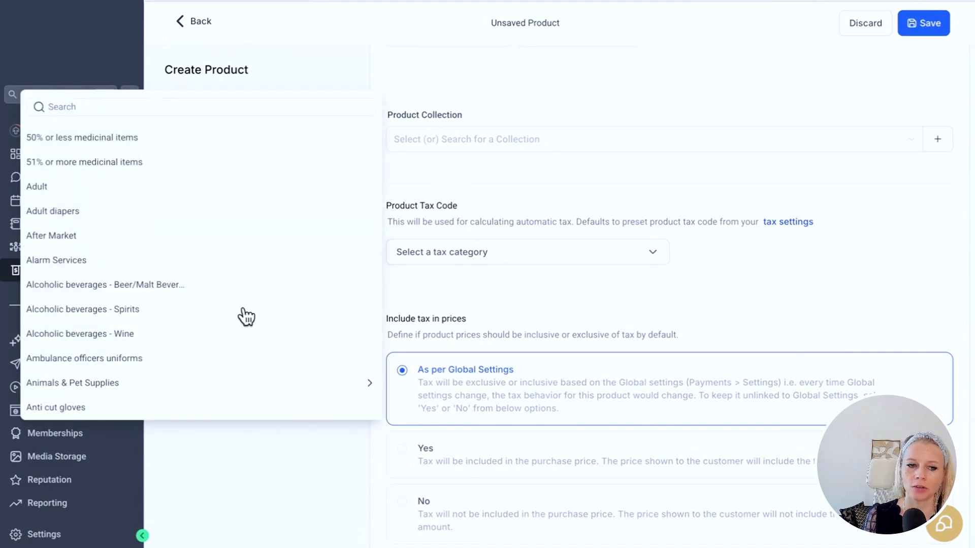
pyautogui.scroll(-3, 247, 320)
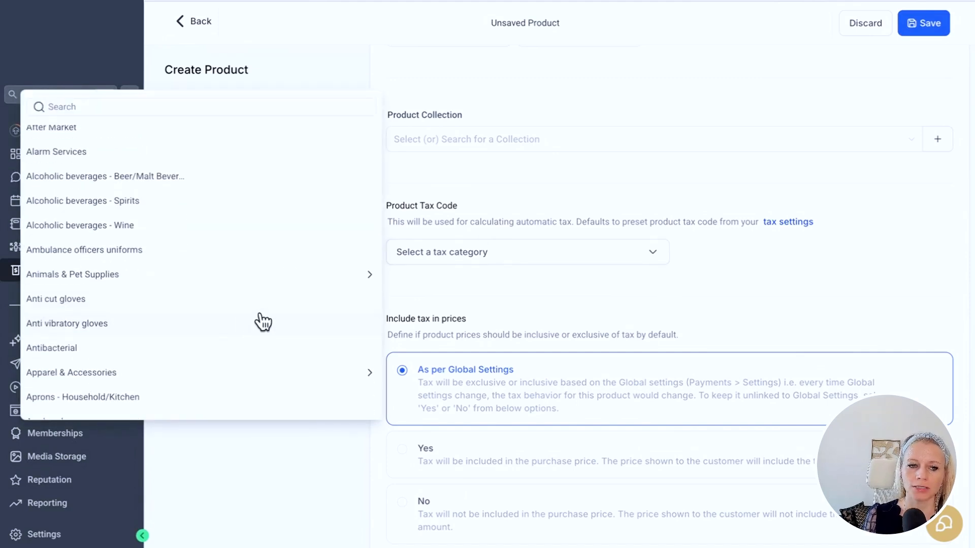
pyautogui.click(235, 203)
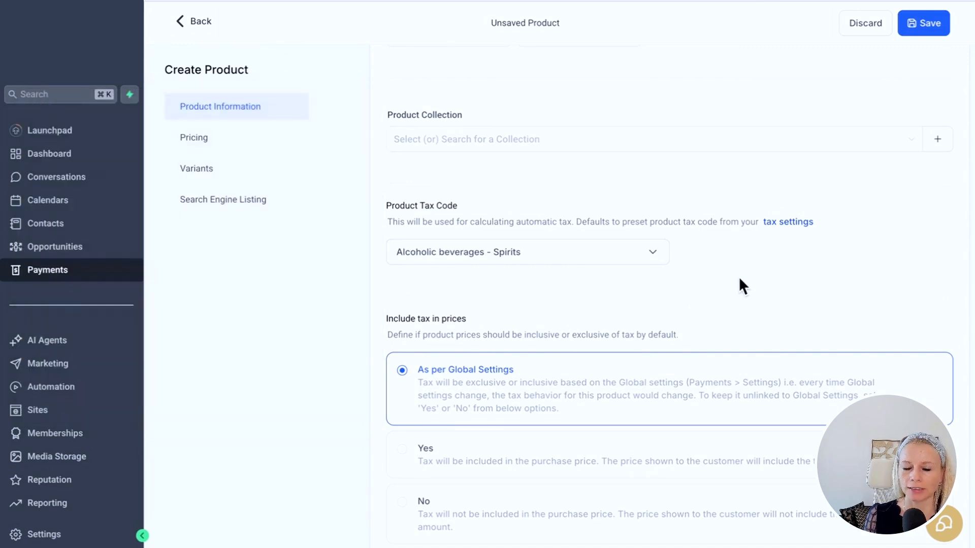
# - Try the Yes and No options for including tax in prices and return to As per Global Settings
pyautogui.scroll(-3, 741, 284)
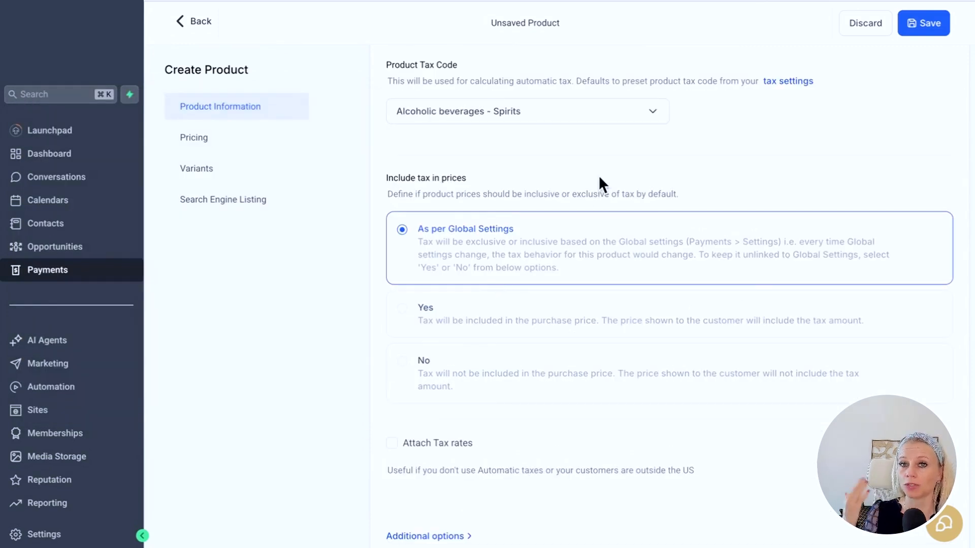
pyautogui.scroll(-2, 519, 180)
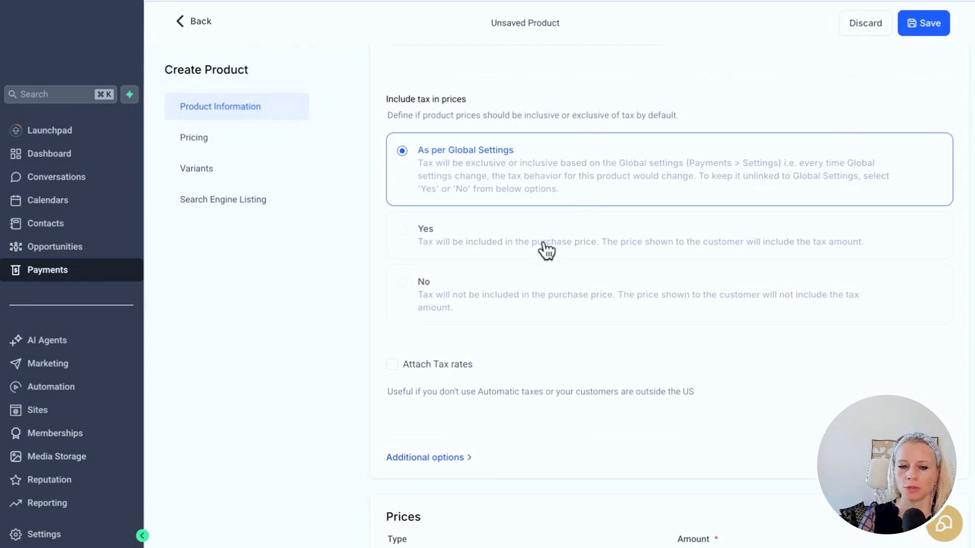
pyautogui.click(467, 259)
pyautogui.click(463, 303)
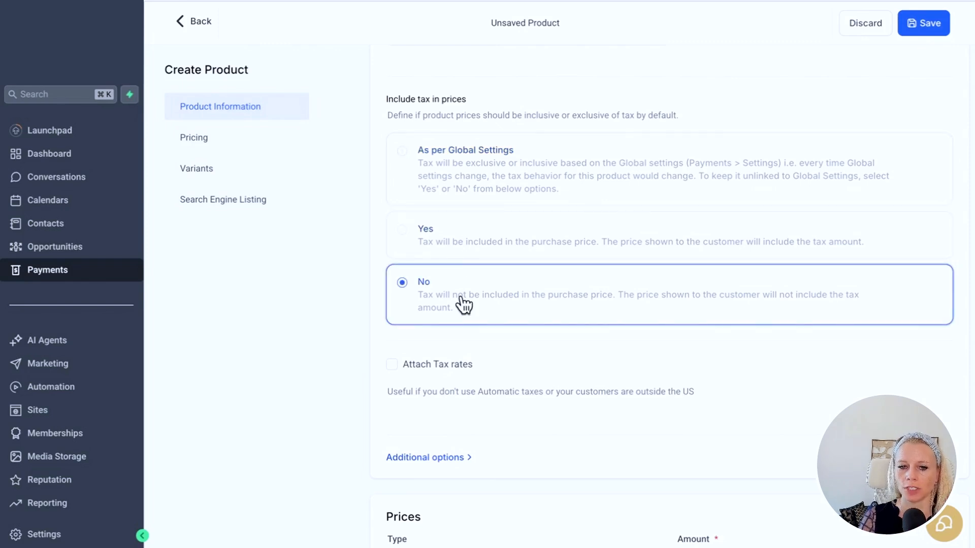
pyautogui.click(450, 187)
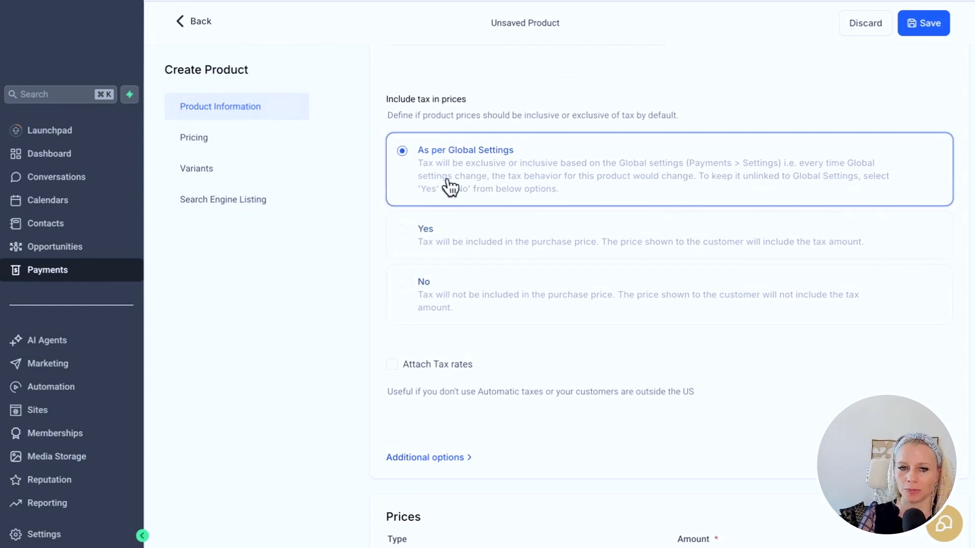
# - Expand the additional product options and set the statement descriptor to "Distillery Thiel"
pyautogui.scroll(-2, 536, 189)
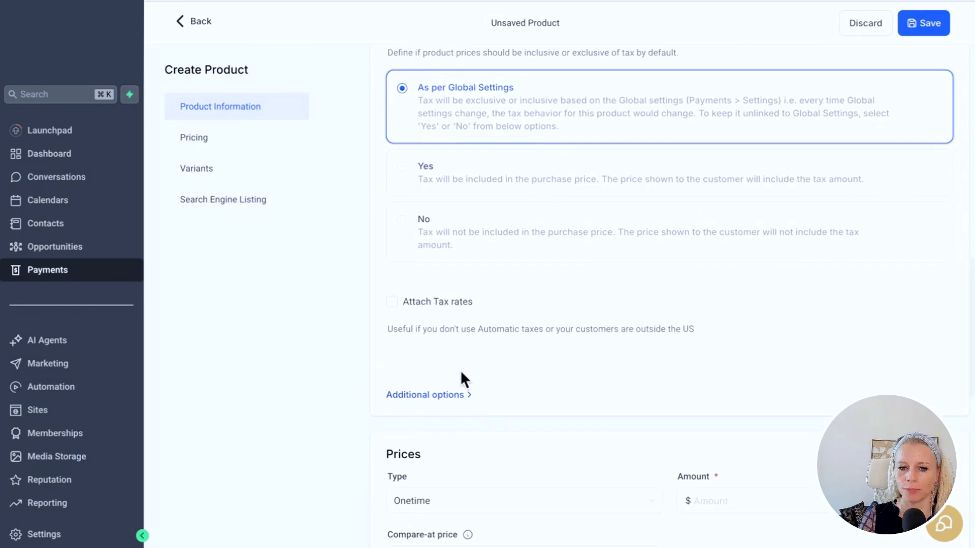
pyautogui.scroll(-3, 431, 284)
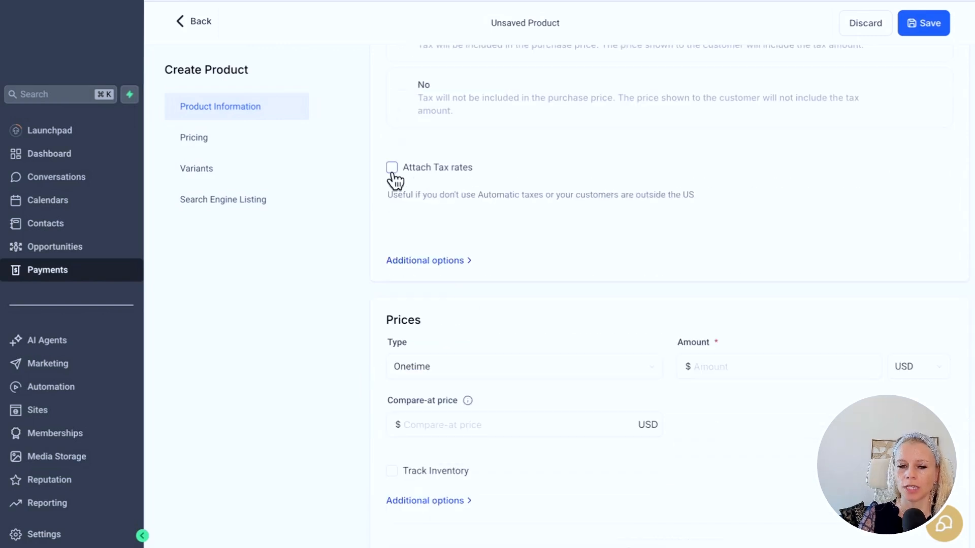
pyautogui.moveTo(387, 195); pyautogui.dragTo(633, 203)
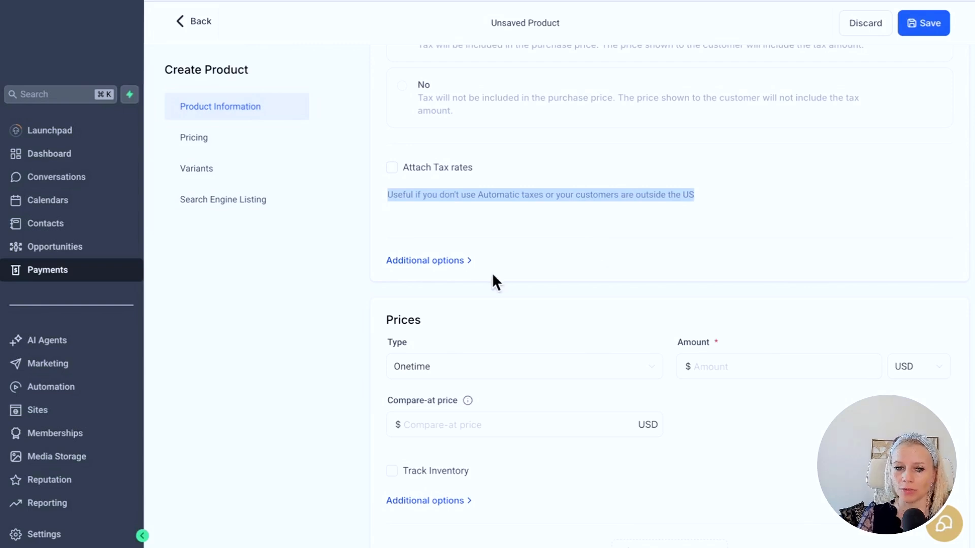
pyautogui.click(465, 263)
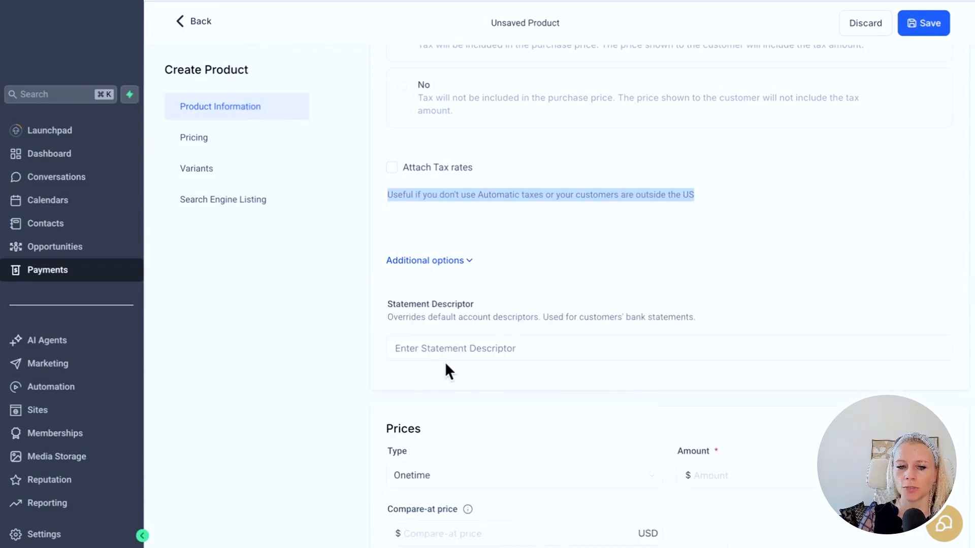
pyautogui.scroll(-1, 445, 363)
pyautogui.scroll(-1, 443, 360)
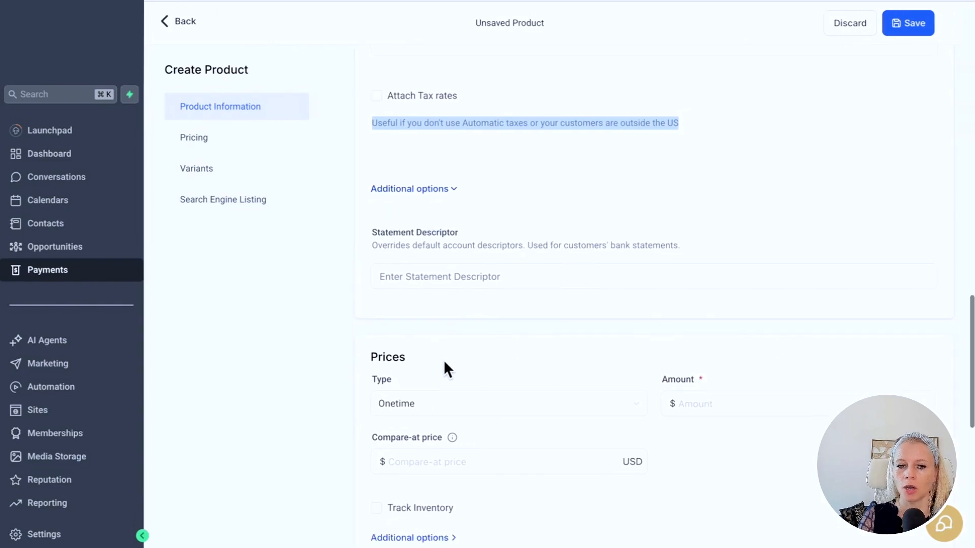
pyautogui.scroll(1, 443, 359)
pyautogui.click(435, 301)
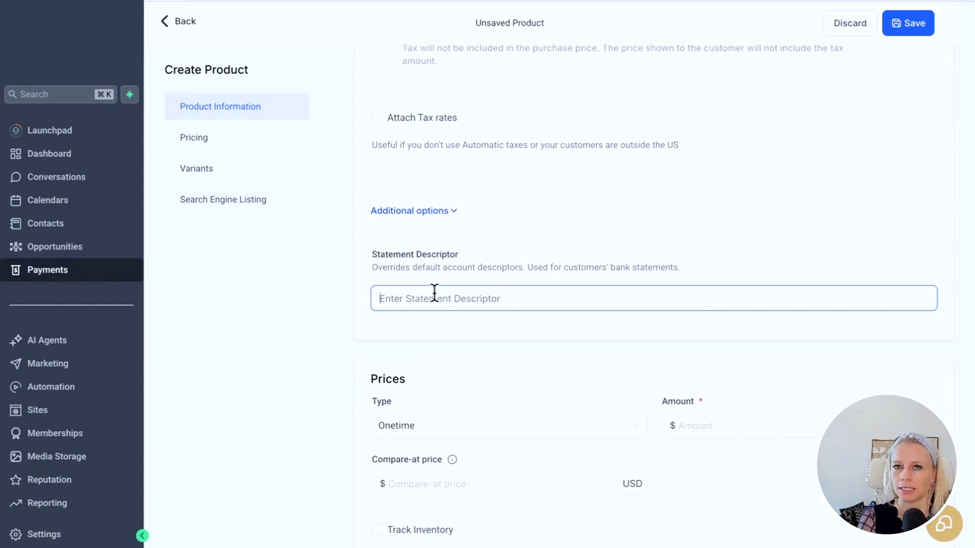
pyautogui.write('Distillery Thiel')
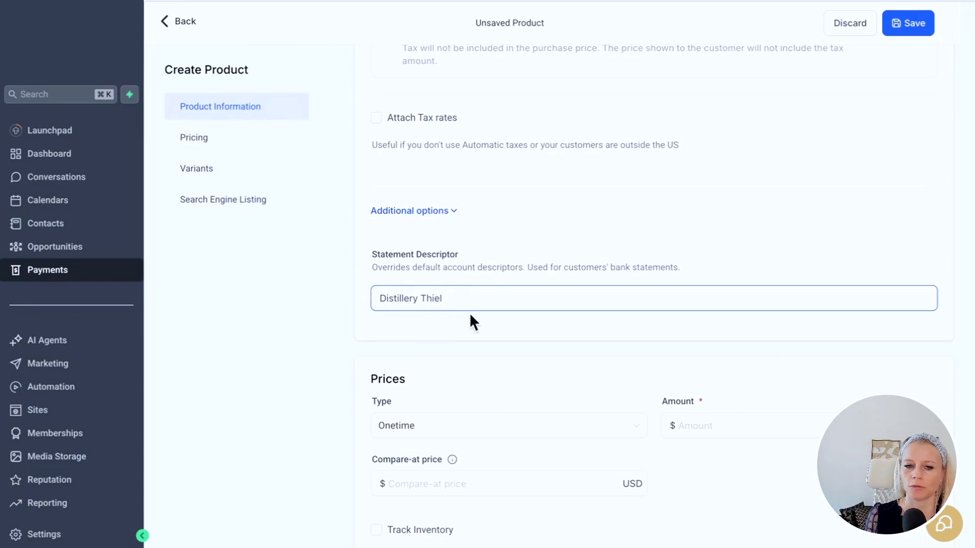
# - Set the one-time price amount to $50 USD and the compare-at price to $70
pyautogui.scroll(-3, 615, 337)
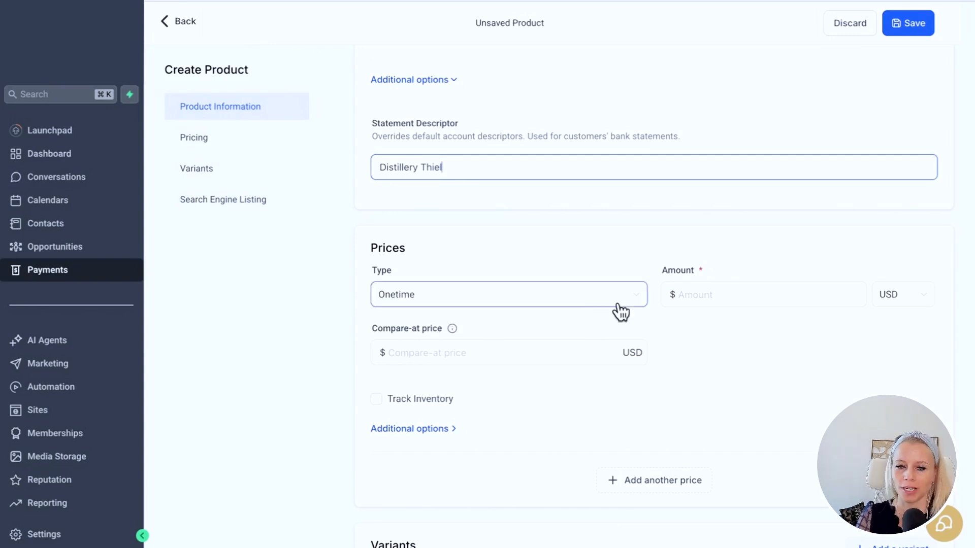
pyautogui.click(720, 297)
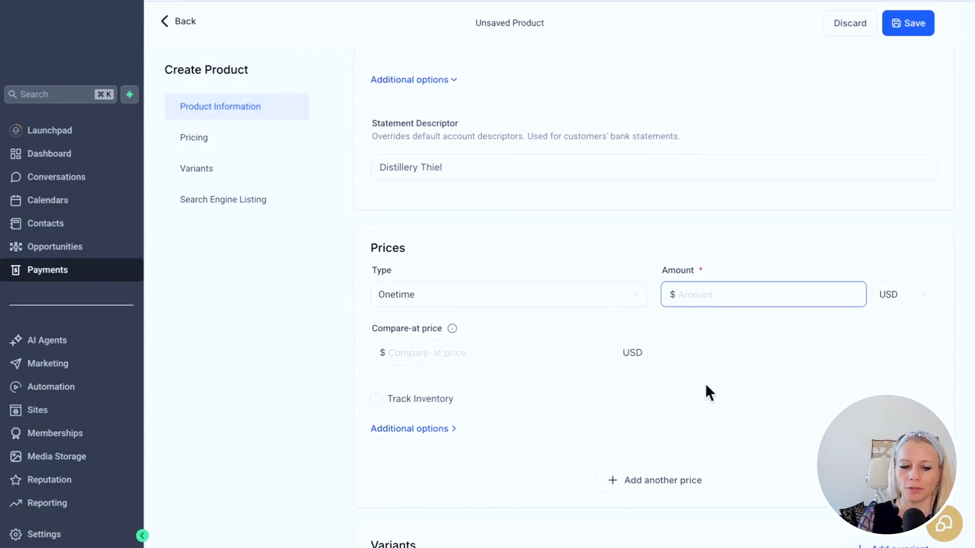
pyautogui.write('50')
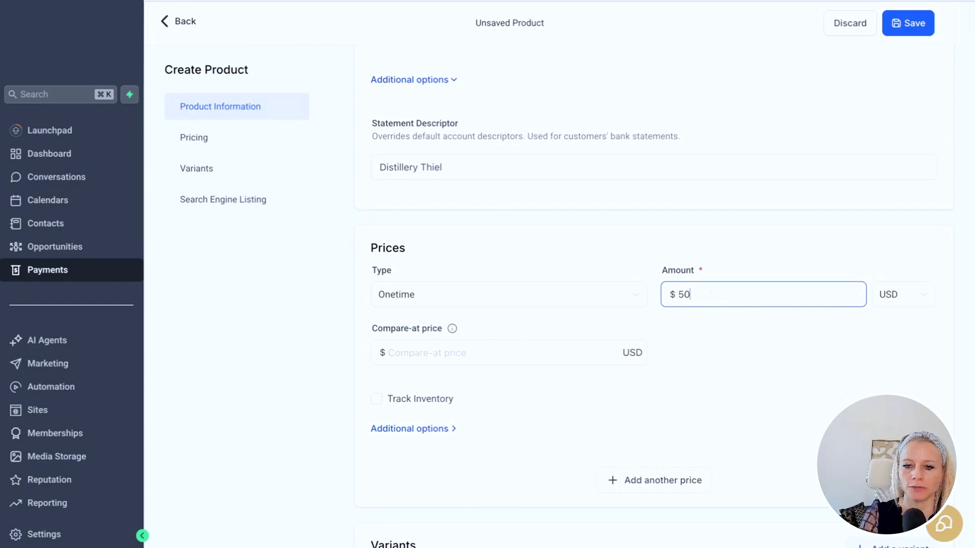
pyautogui.click(511, 349)
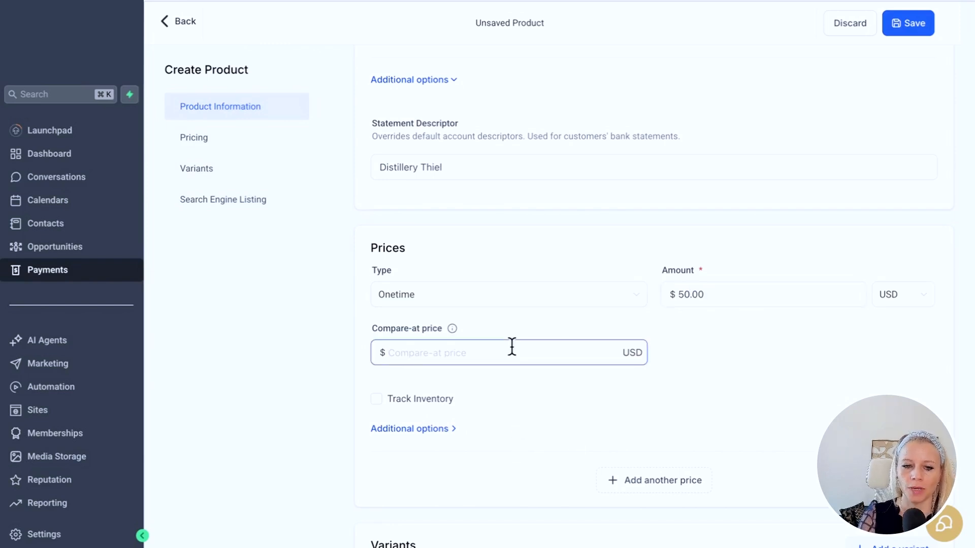
pyautogui.write('70')
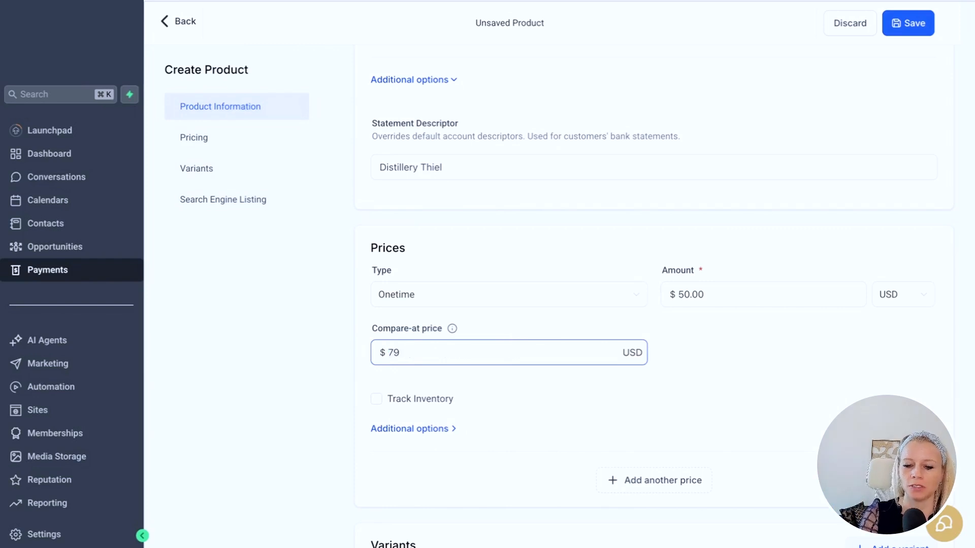
pyautogui.click(555, 382)
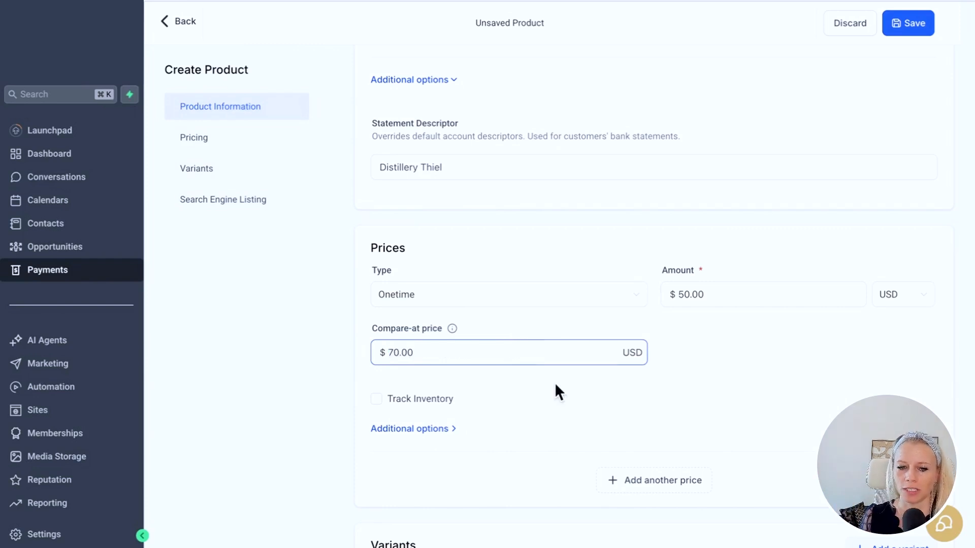
# - Enable inventory tracking with an available quantity of 10 and allow selling to continue when out of stock
pyautogui.scroll(-1, 501, 401)
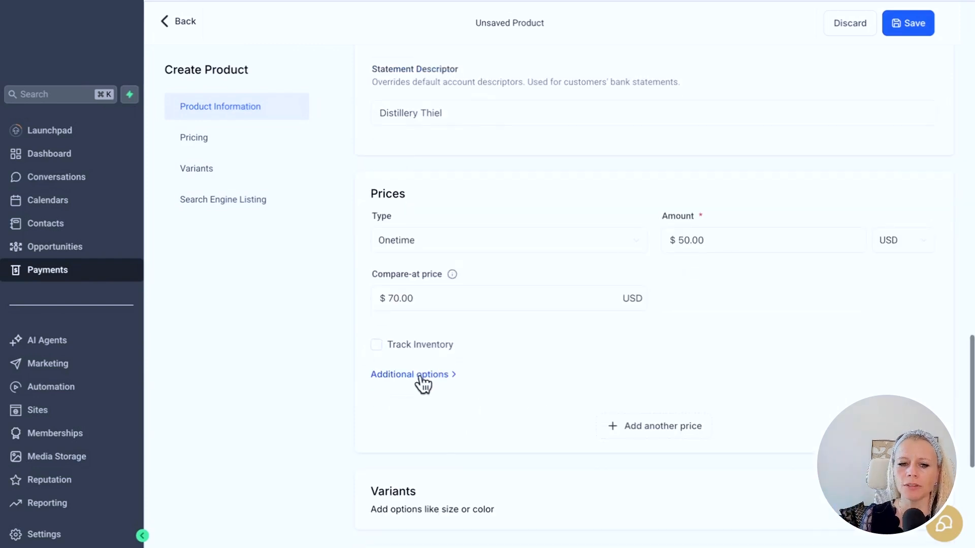
pyautogui.click(376, 346)
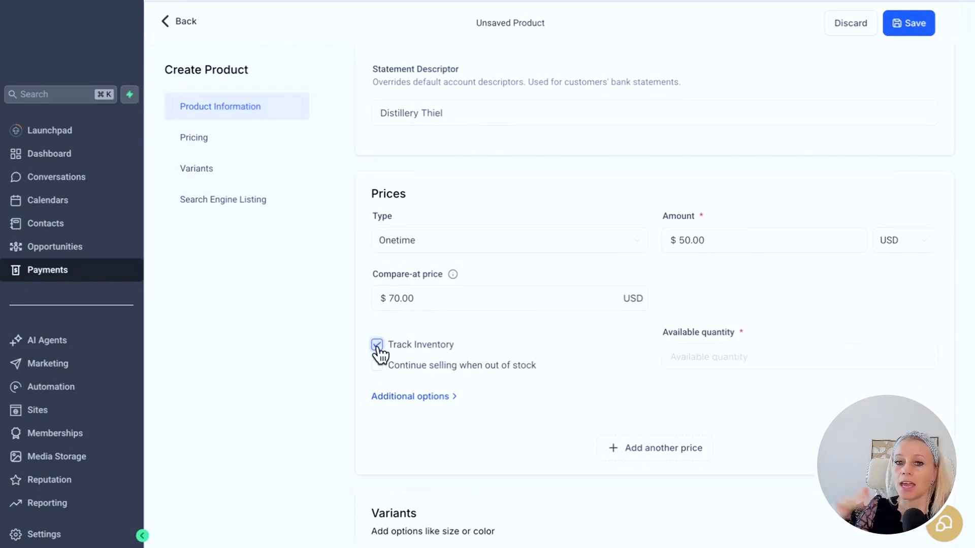
pyautogui.click(715, 365)
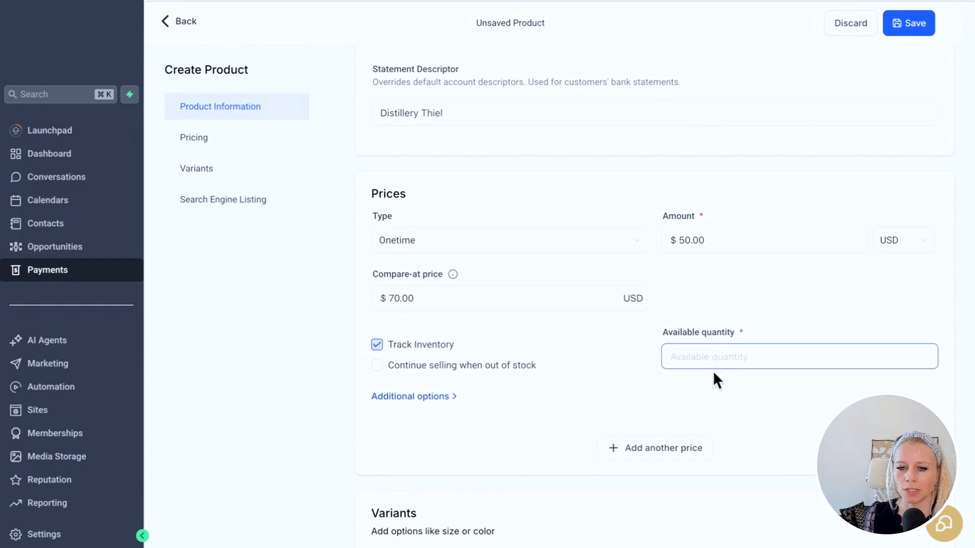
pyautogui.write('10')
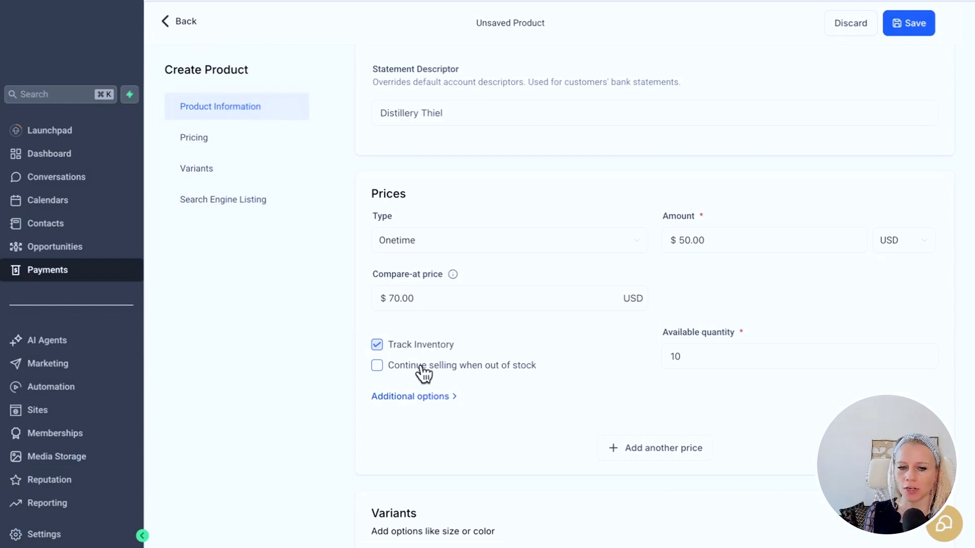
pyautogui.click(423, 373)
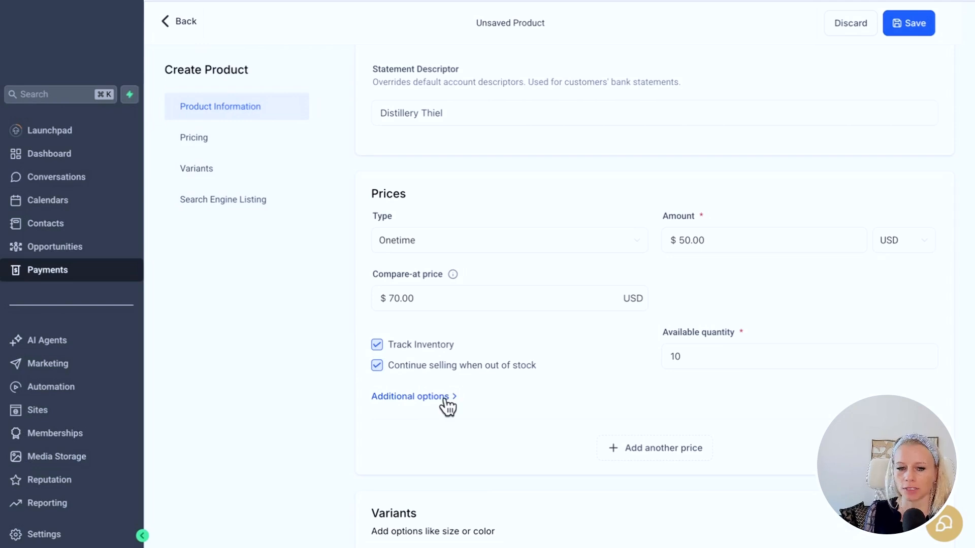
# - Expand the additional price options and set the price description to "Reduced Summer Price"
pyautogui.click(446, 399)
pyautogui.scroll(-3, 551, 401)
pyautogui.click(497, 315)
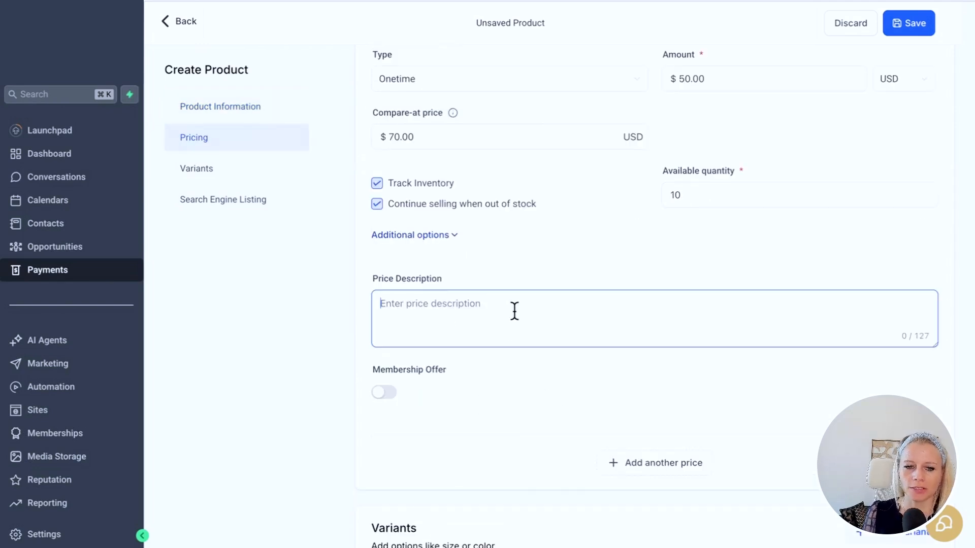
pyautogui.write('Reduced Summer Price')
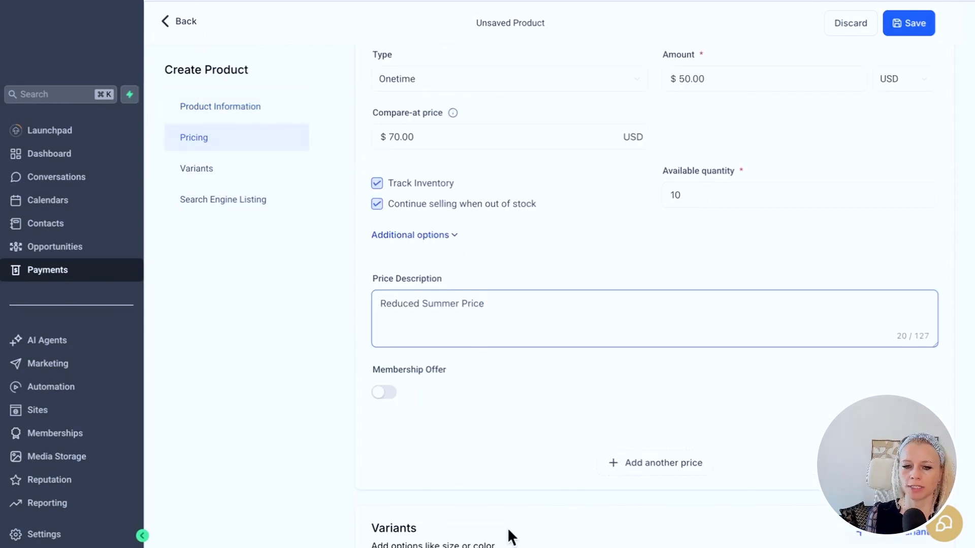
pyautogui.scroll(-3, 489, 473)
pyautogui.moveTo(430, 234)
pyautogui.mouseDown()
pyautogui.moveTo(373, 237)
pyautogui.moveTo(449, 236)
pyautogui.mouseUp()
pyautogui.click(458, 257)
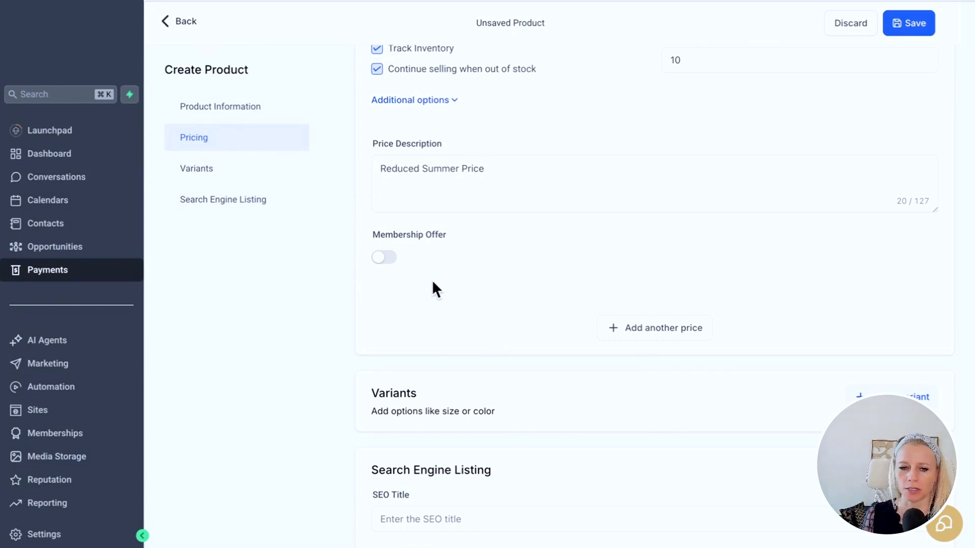
# - Add a Size variant with the option values "small (100 ml)", "medium (500 ml)" and "large (1 L)"
pyautogui.scroll(-3, 650, 363)
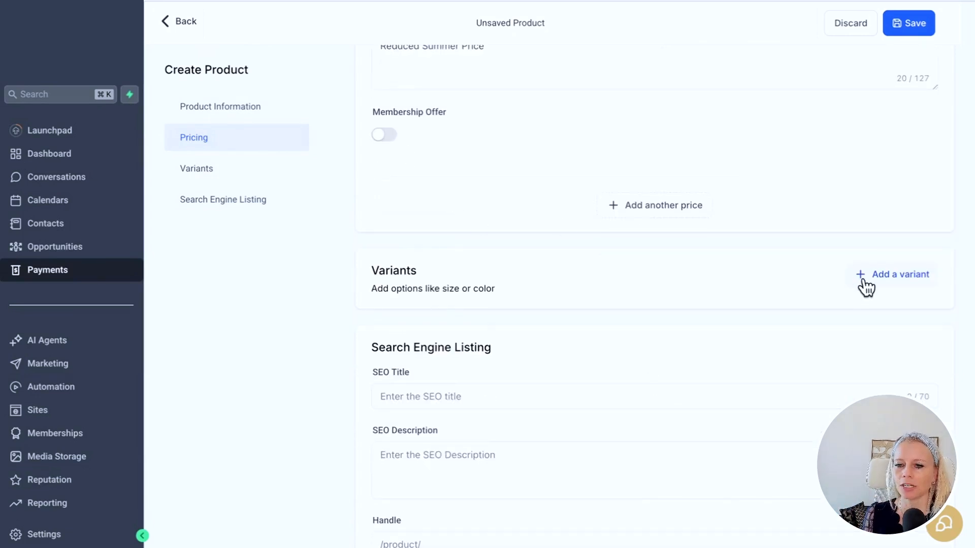
pyautogui.click(902, 275)
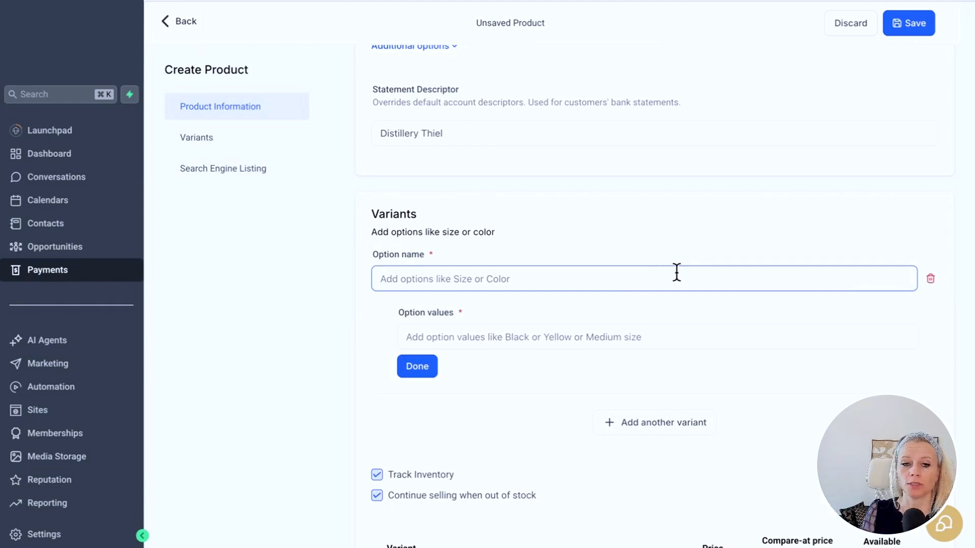
pyautogui.write('Size')
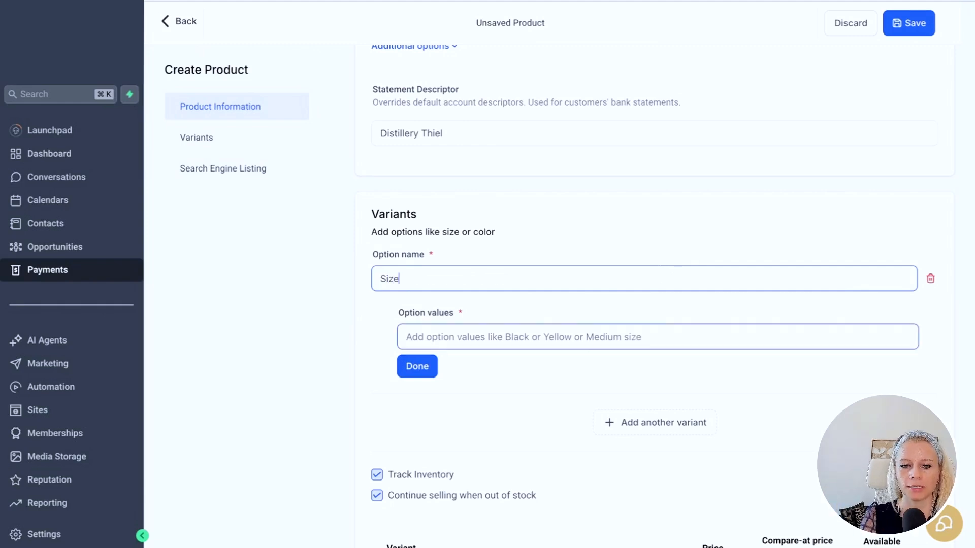
pyautogui.press('Tab')
pyautogui.write('small')
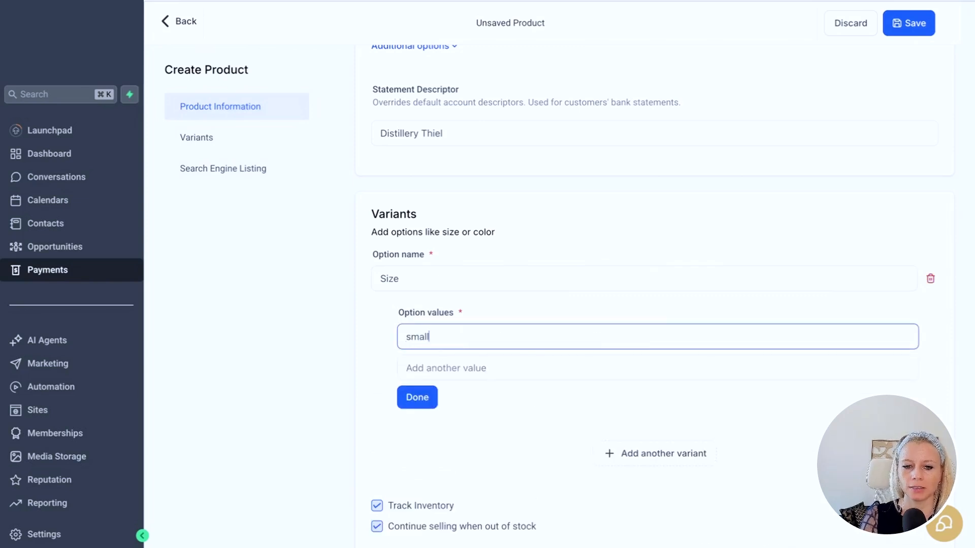
pyautogui.click(450, 382)
pyautogui.write('medium')
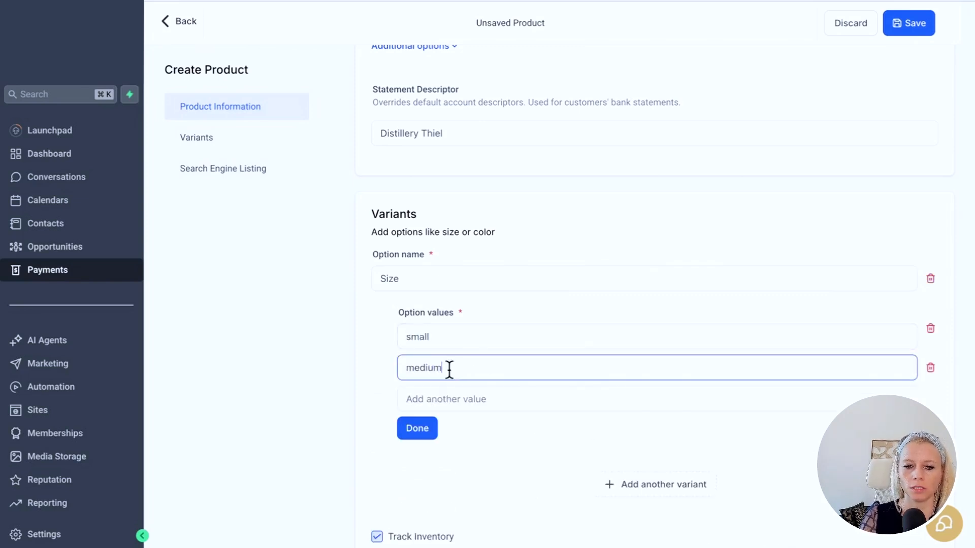
pyautogui.click(444, 399)
pyautogui.write('large (1 L')
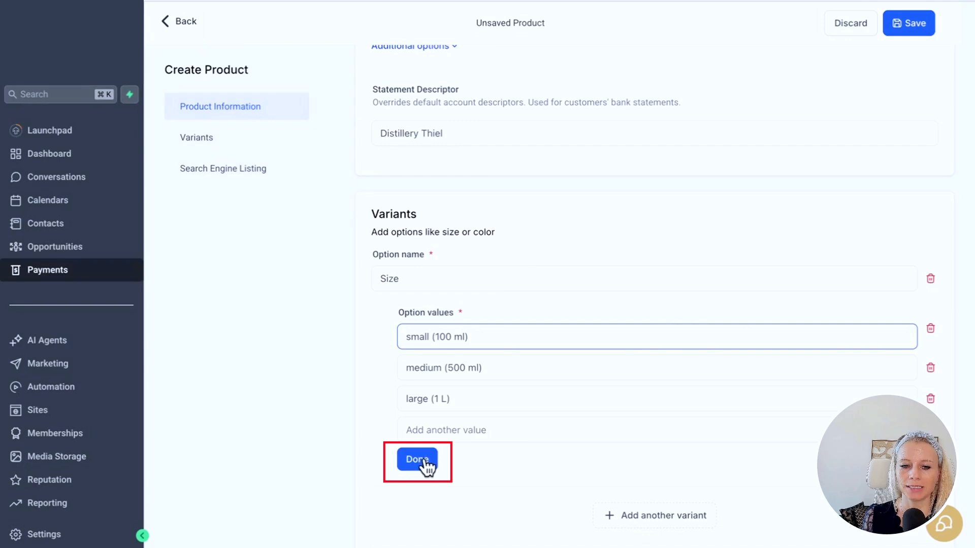
pyautogui.click(422, 460)
# - Set the SEO title of the search engine listing to "Home made snap from the Eifel"
pyautogui.scroll(-4, 529, 431)
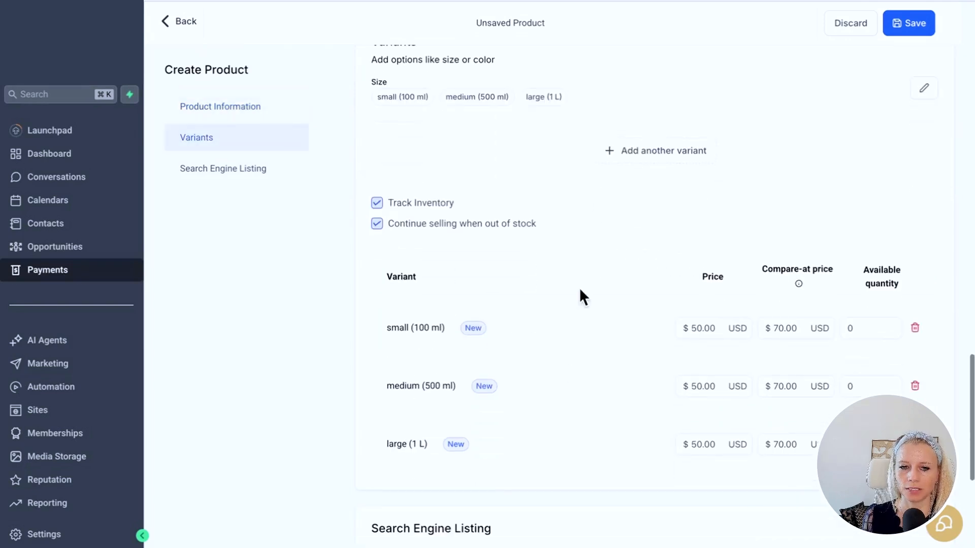
pyautogui.scroll(-4, 654, 430)
pyautogui.scroll(-2, 654, 430)
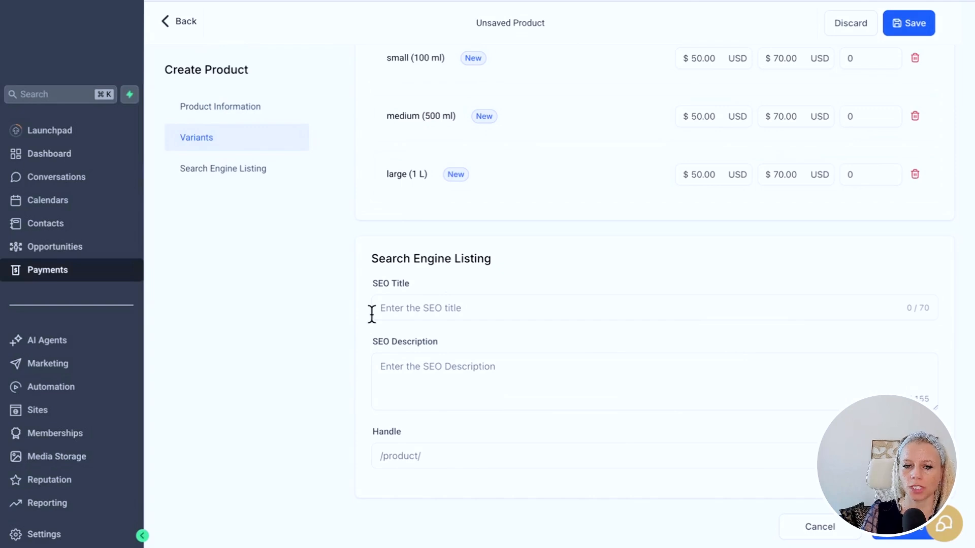
pyautogui.click(401, 312)
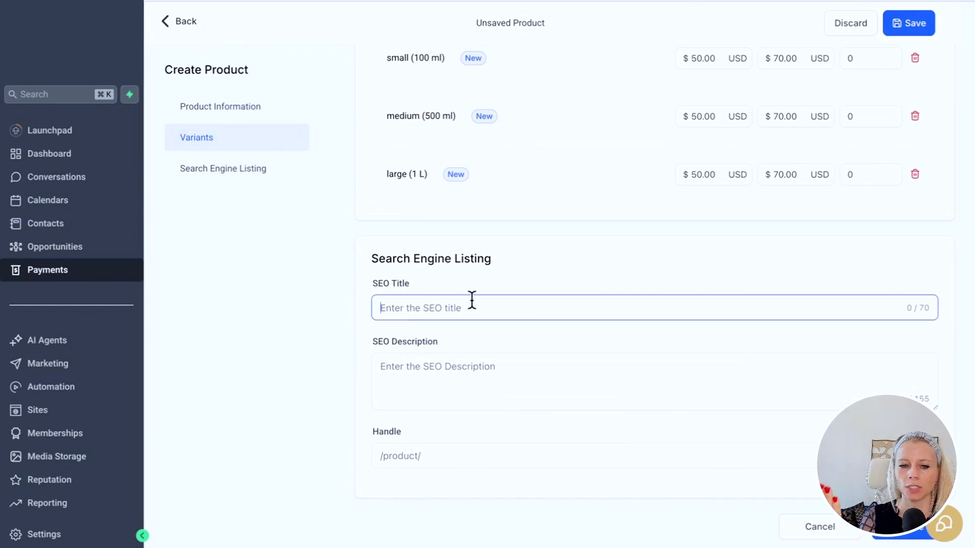
pyautogui.write('home made snap from the Eifel')
pyautogui.write('H')
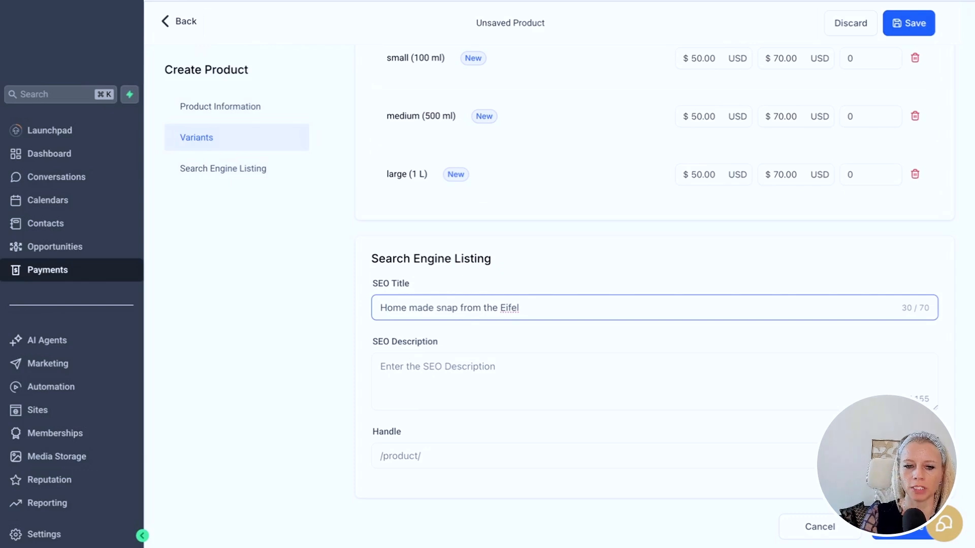
pyautogui.doubleClick(509, 307)
# - Set the SEO description to "Delivered right to your doorstep within 3 days!" and the product handle to "strawberrysnaps"
pyautogui.click(507, 355)
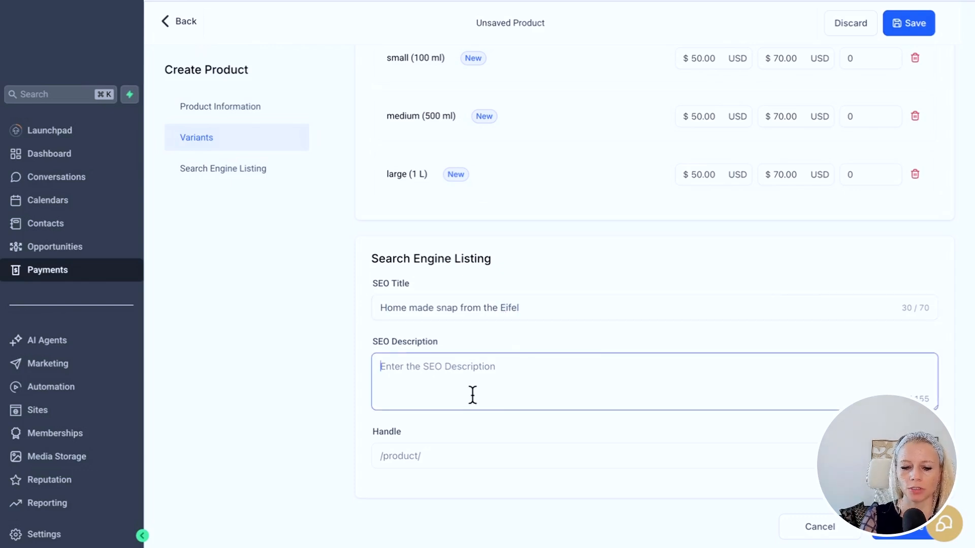
pyautogui.write('Delivered right to your doorstep within 3 days!')
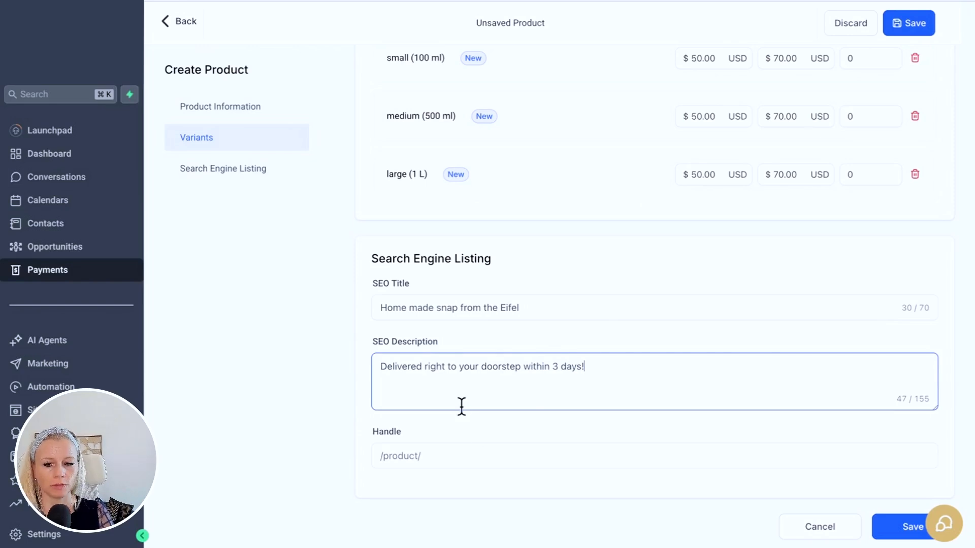
pyautogui.click(460, 456)
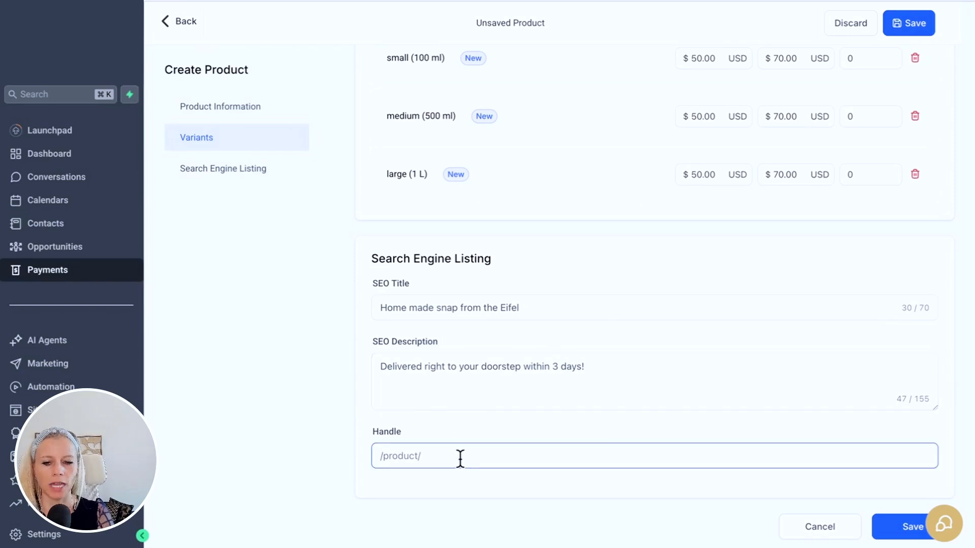
pyautogui.write('strawberrysnaps')
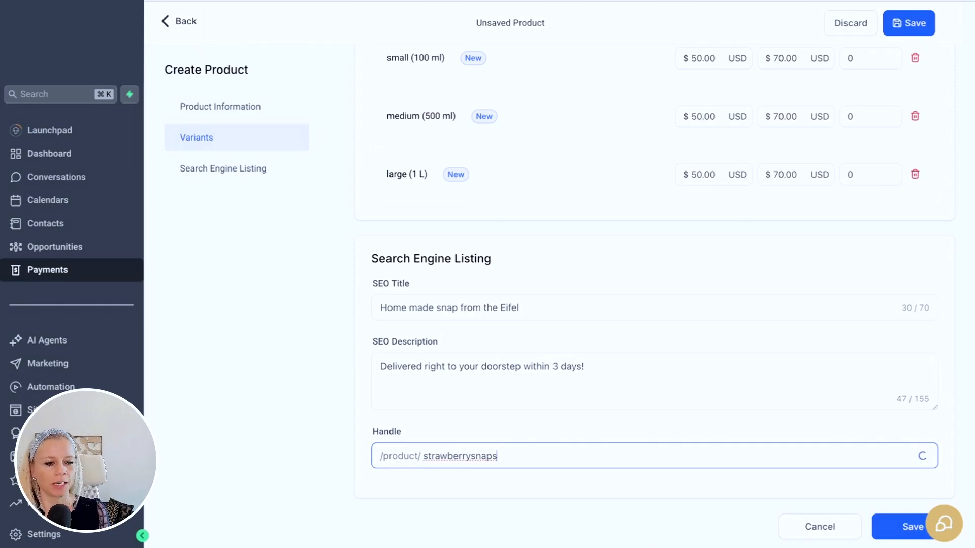
# - Save the new product, and format "2025" in its description as bold, underlined and italic
pyautogui.click(900, 526)
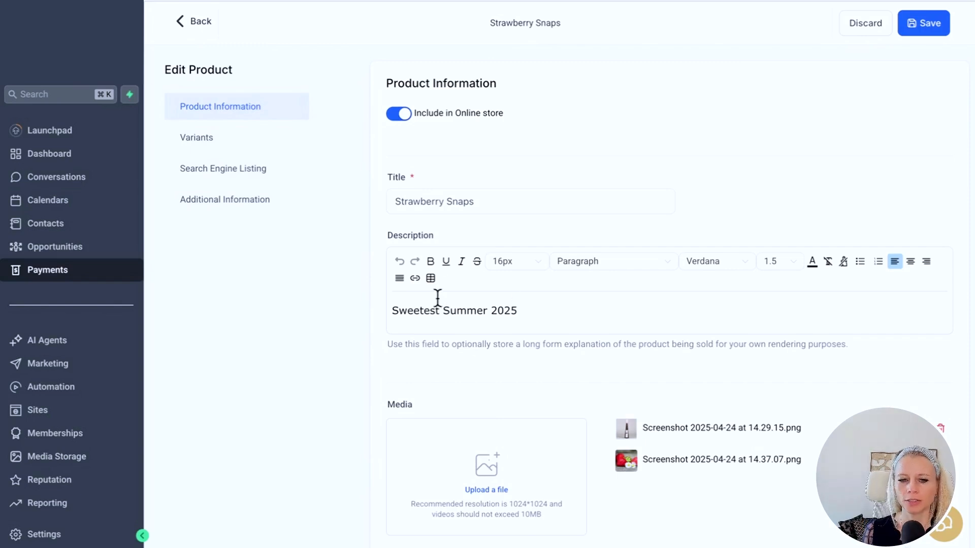
pyautogui.click(555, 315)
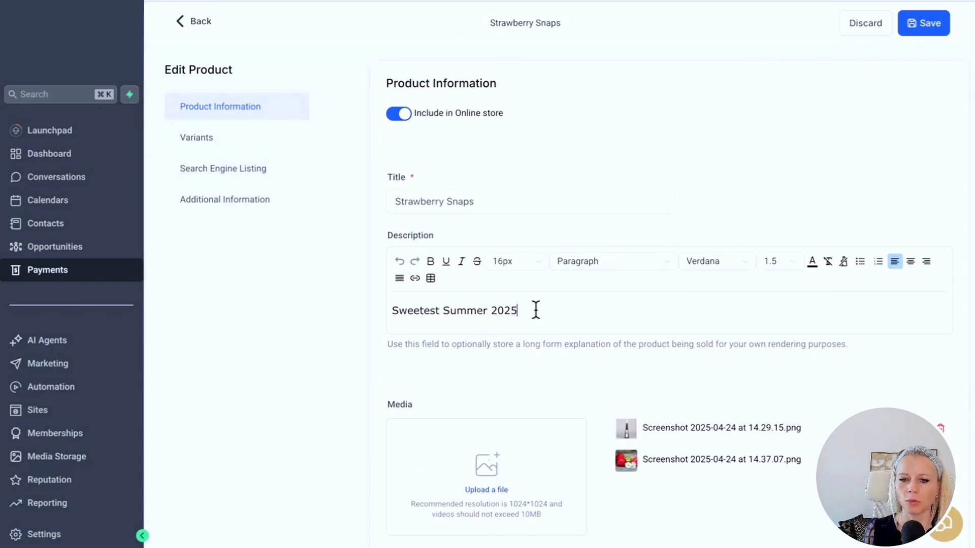
pyautogui.moveTo(535, 311); pyautogui.dragTo(490, 311)
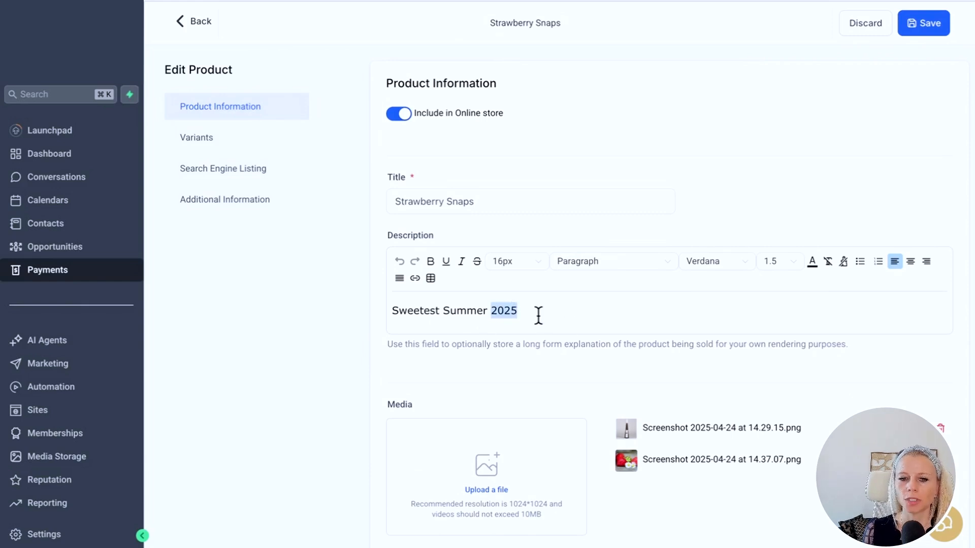
pyautogui.click(430, 261)
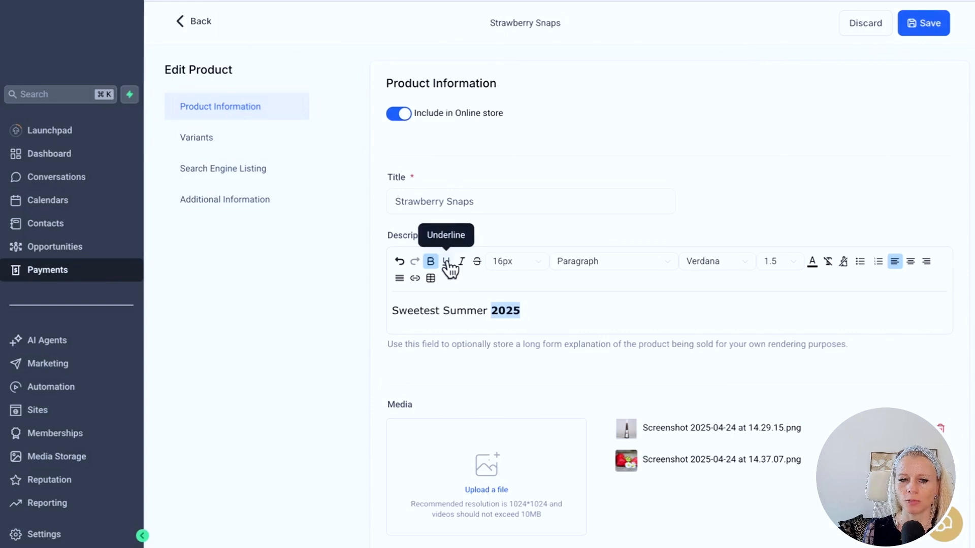
pyautogui.click(446, 261)
pyautogui.click(461, 262)
pyautogui.click(472, 280)
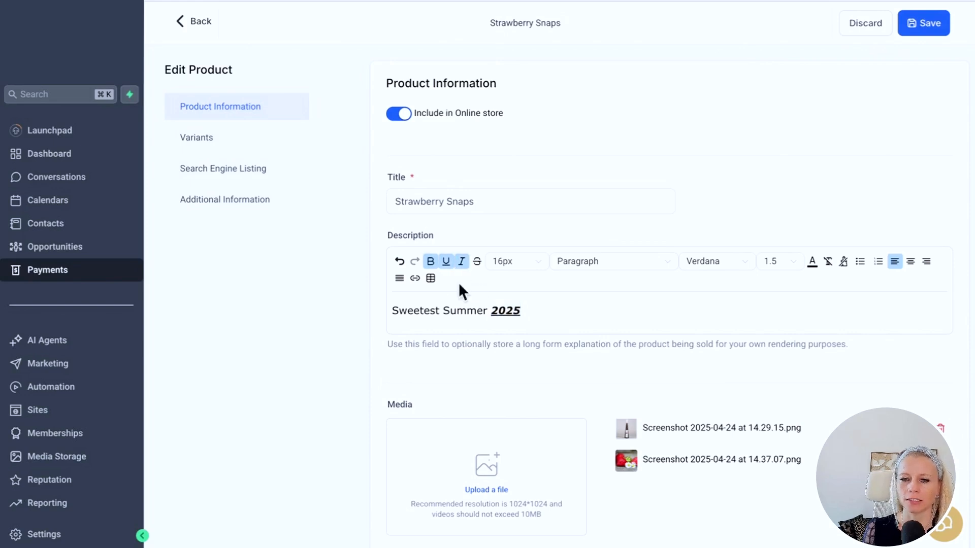
pyautogui.click(931, 32)
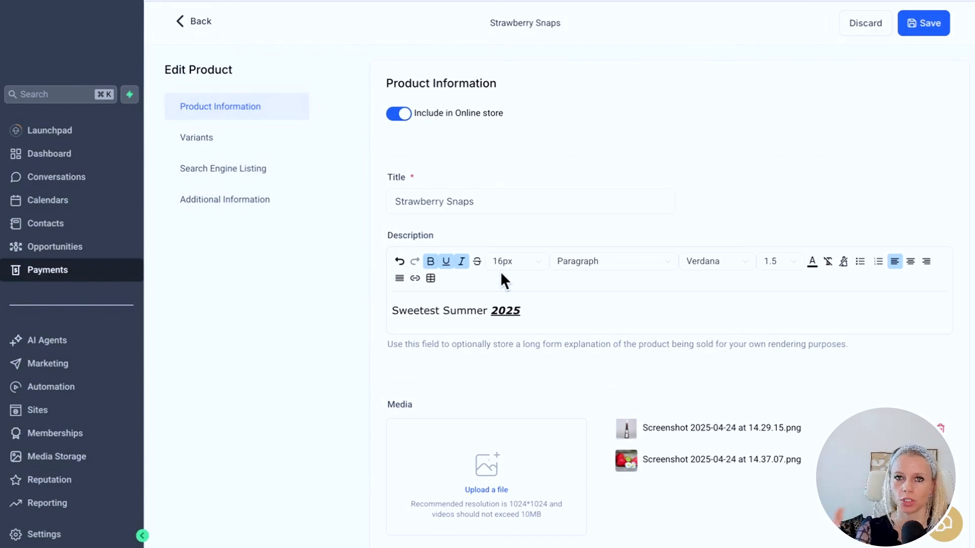
# - Create a new store from blank under Sites with the name "Distillery Thiel"
pyautogui.click(55, 411)
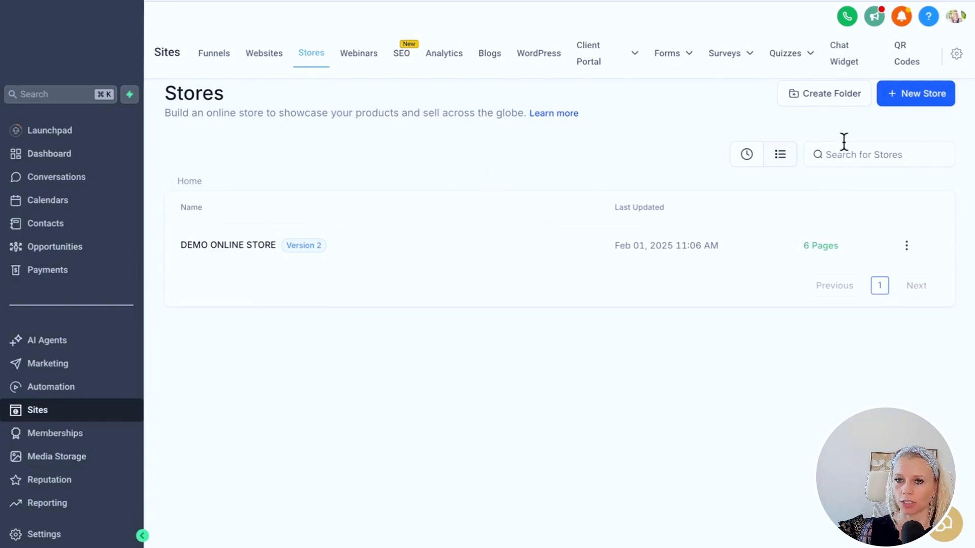
pyautogui.click(909, 95)
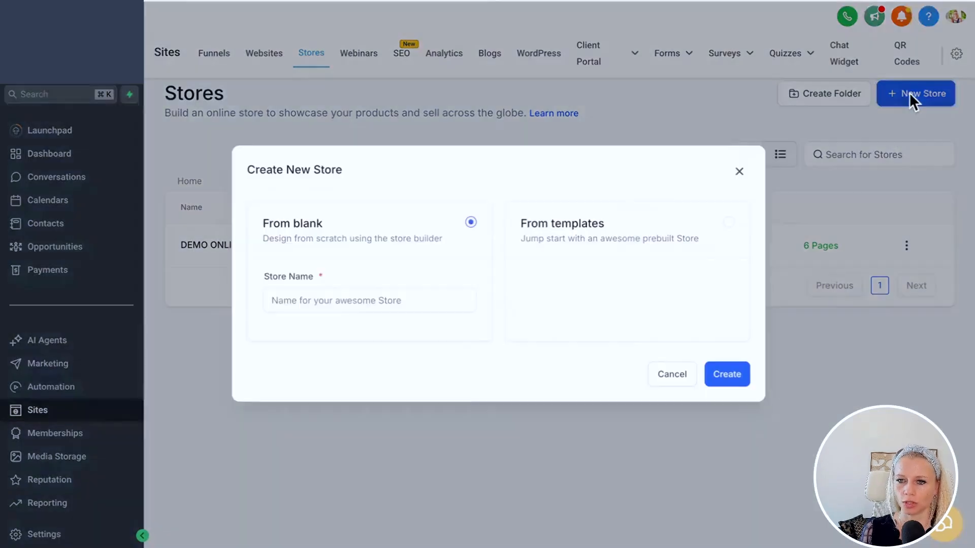
pyautogui.click(311, 296)
pyautogui.write('Distillery Thiel')
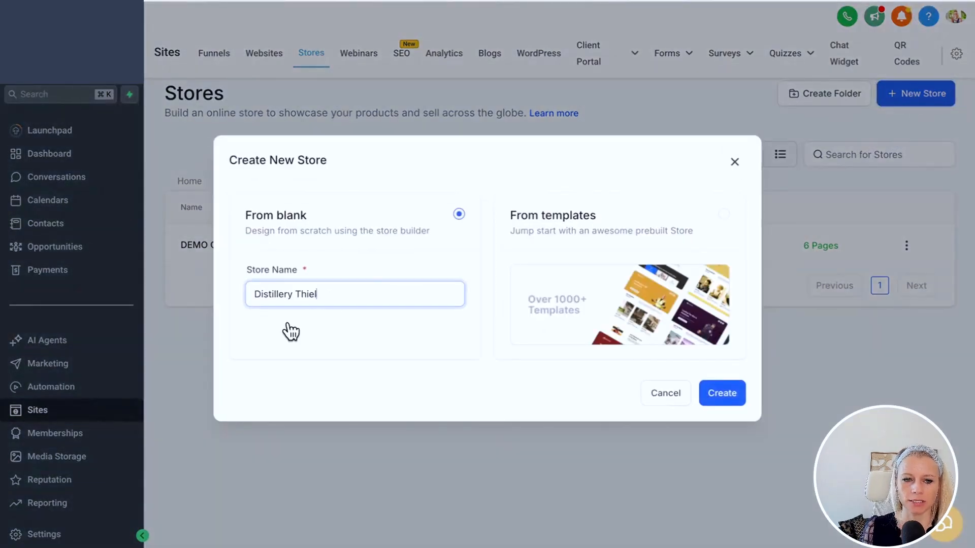
pyautogui.click(720, 395)
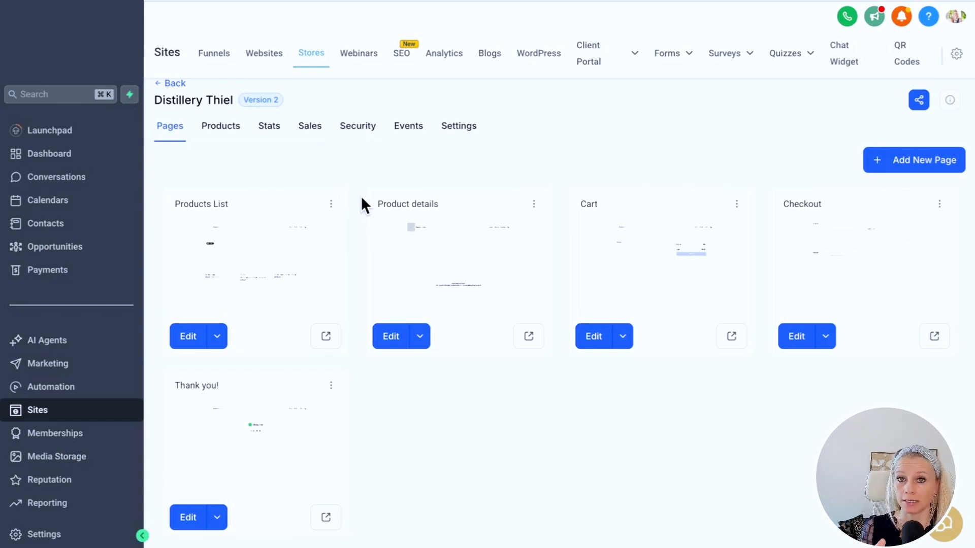
# - Open the Home page of the Authentic Dining Restaurant website for editing and add an online store to the site
pyautogui.click(263, 57)
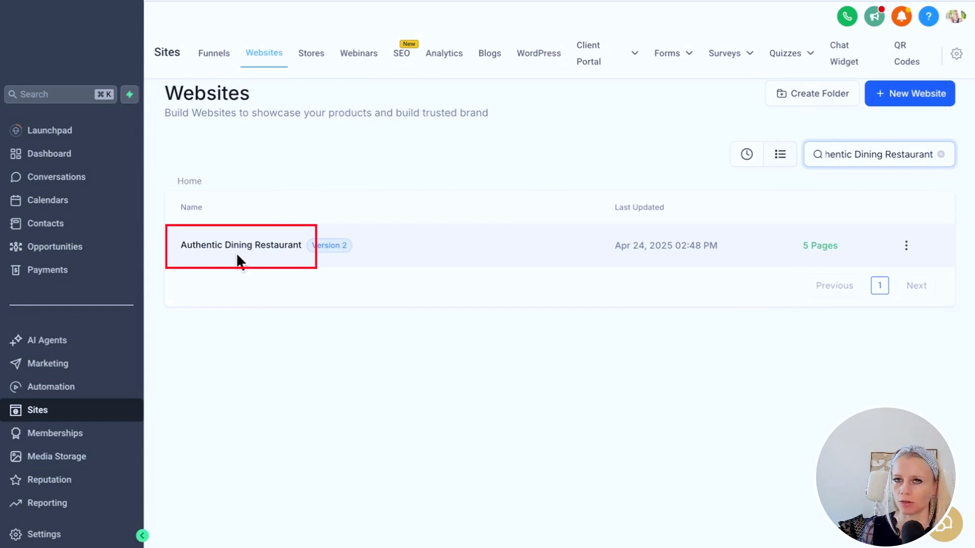
pyautogui.click(234, 249)
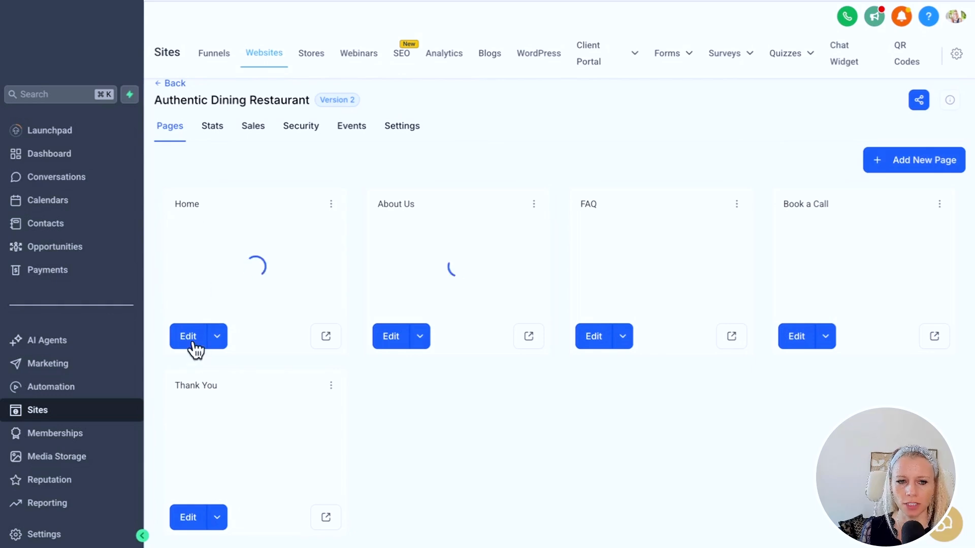
pyautogui.click(188, 337)
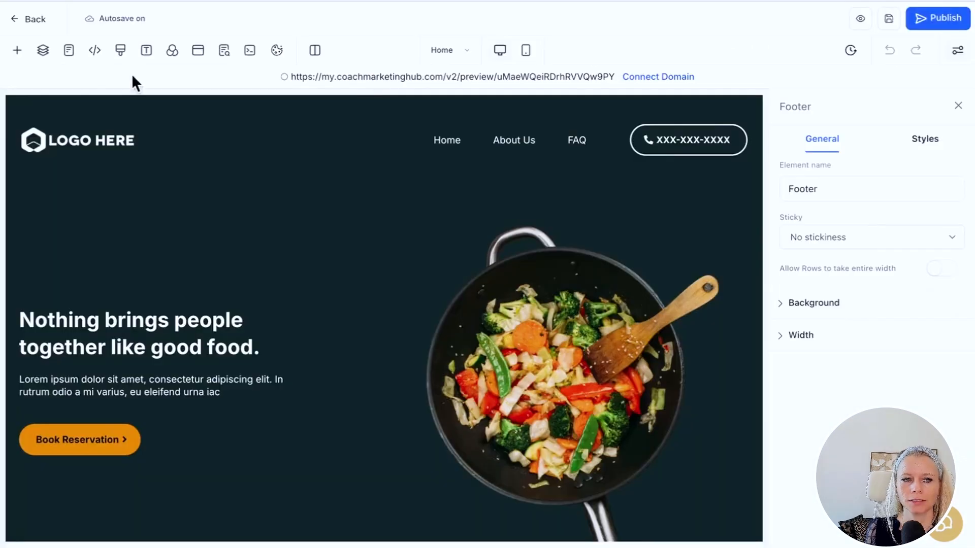
pyautogui.click(17, 50)
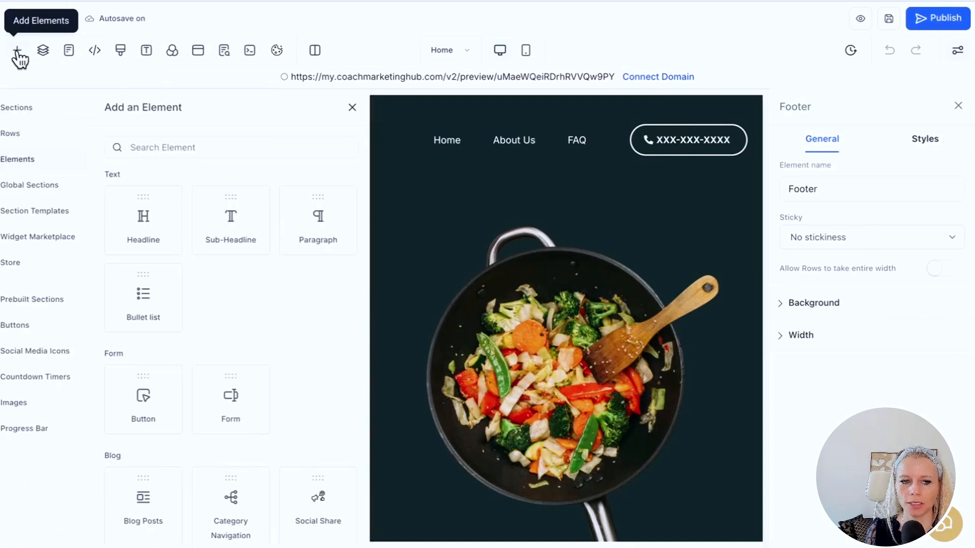
pyautogui.click(38, 264)
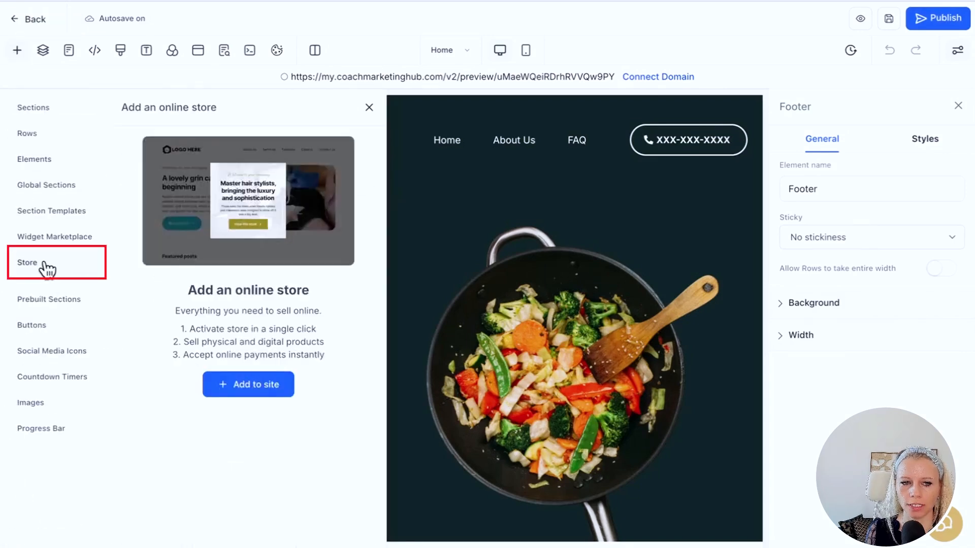
pyautogui.click(257, 386)
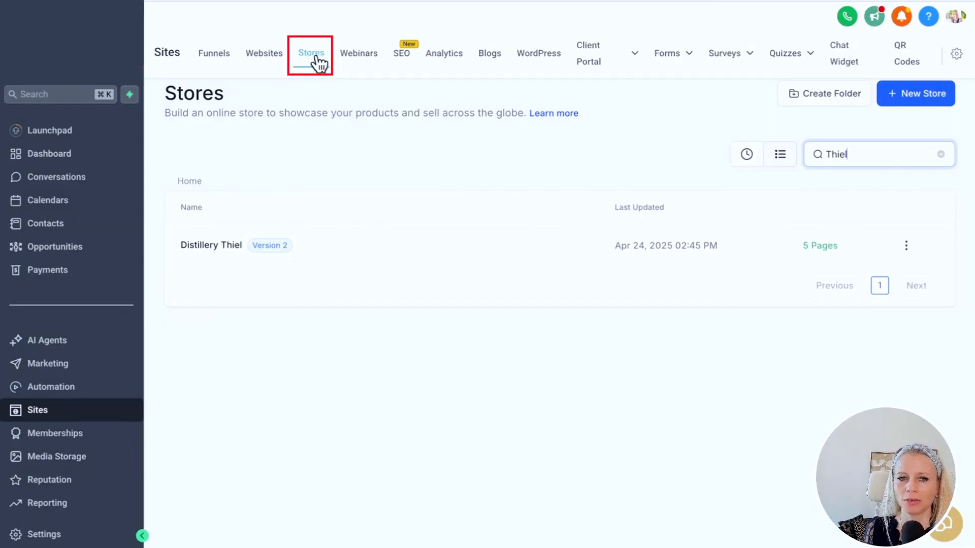
# - Open the settings of the Distillery Thiel store and check its domain and path
pyautogui.click(205, 246)
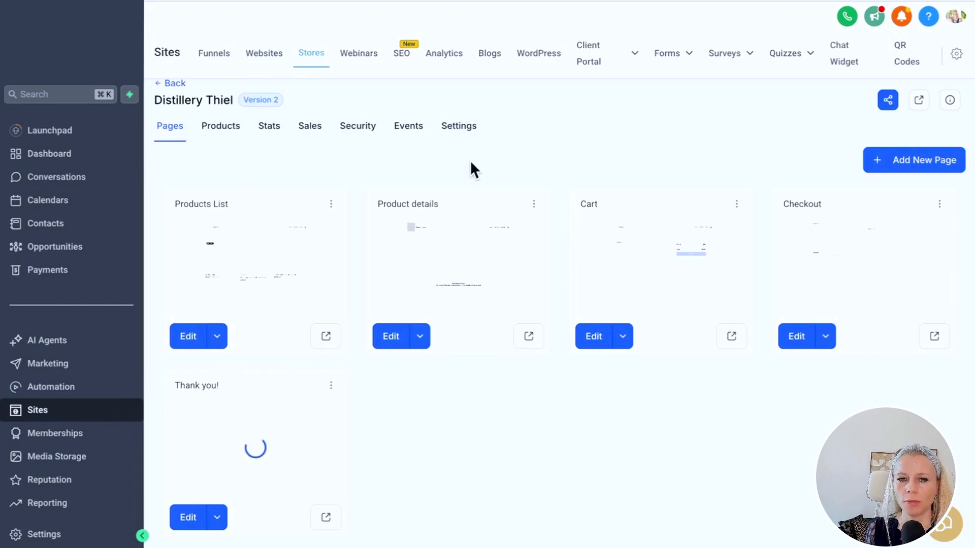
pyautogui.click(459, 131)
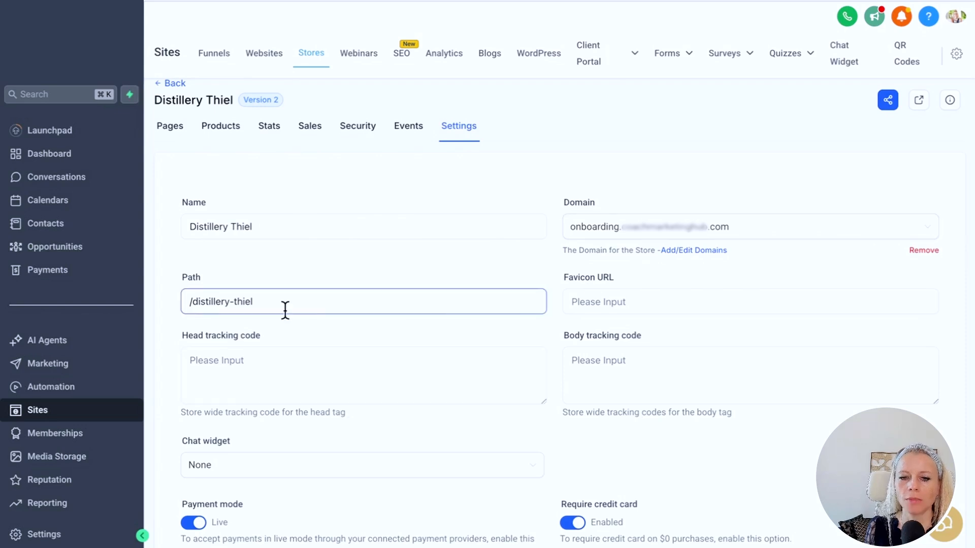
pyautogui.moveTo(319, 303); pyautogui.dragTo(190, 303)
pyautogui.scroll(-5, 787, 348)
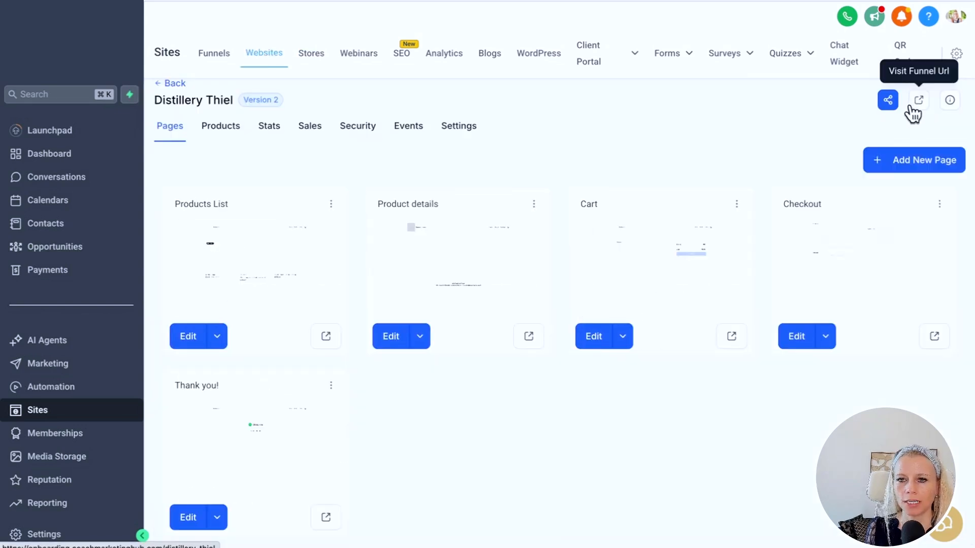
# - Visit the live Distillery Thiel store, look over the product list and open the Strawberry Snaps product page
pyautogui.click(918, 100)
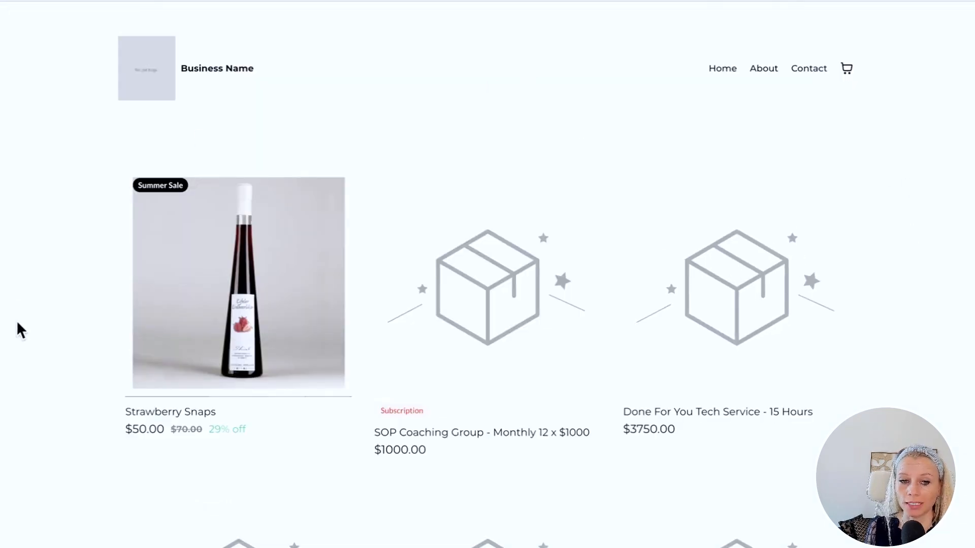
pyautogui.scroll(-1, 107, 322)
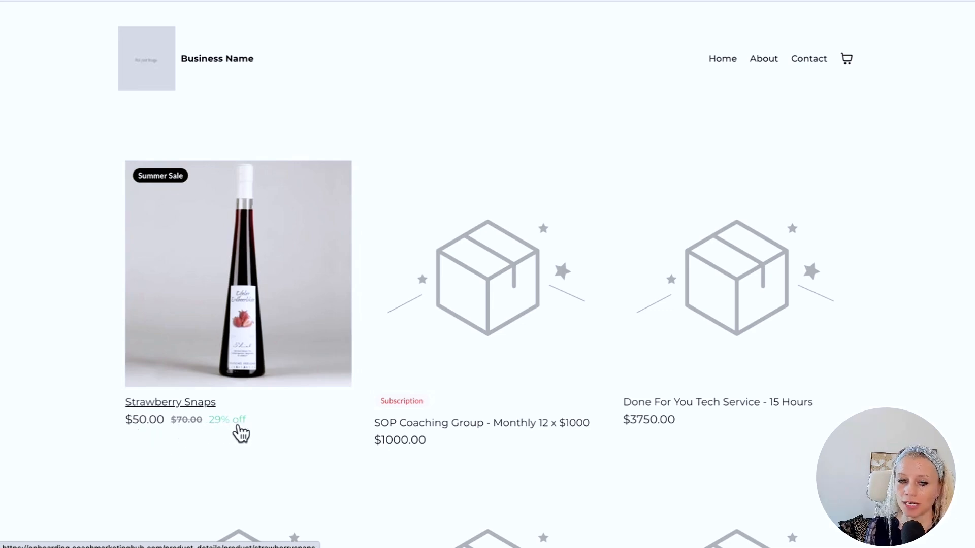
pyautogui.scroll(1, 277, 330)
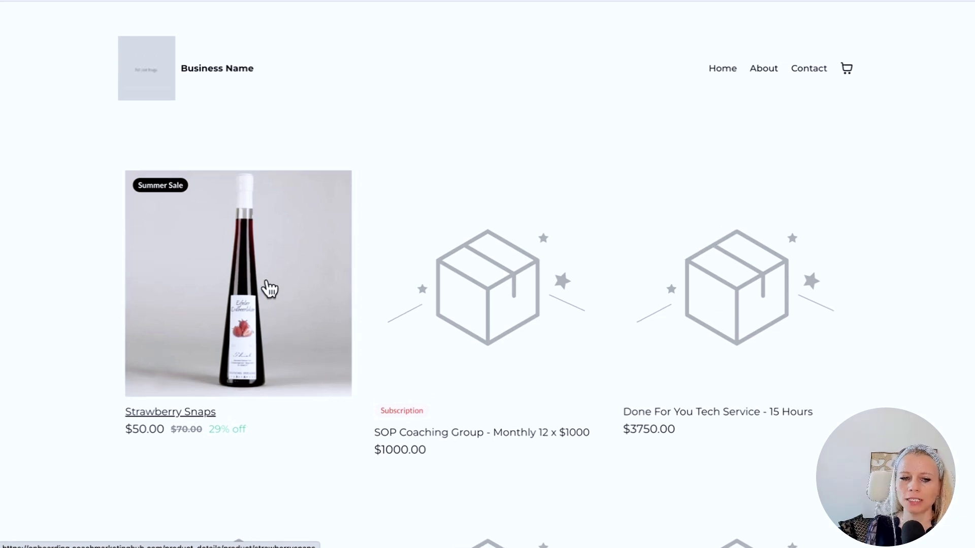
pyautogui.click(267, 283)
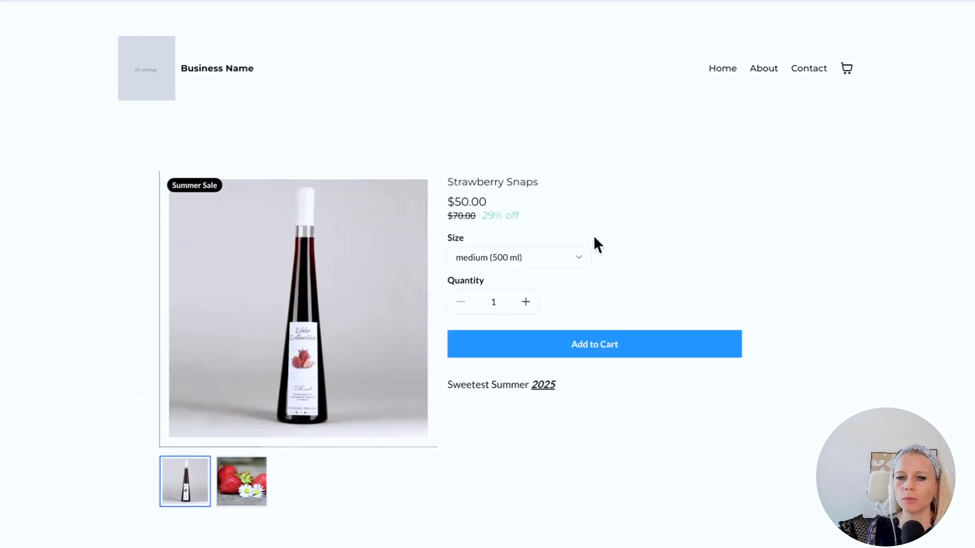
# - Select the size "large (1 L)" for Strawberry Snaps and show the second product image with the strawberries
pyautogui.click(582, 256)
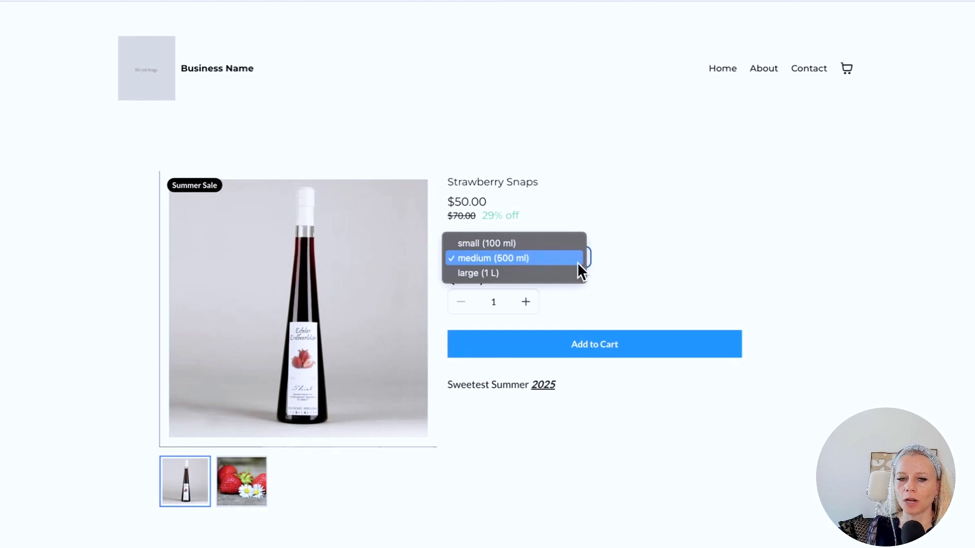
pyautogui.click(554, 274)
pyautogui.click(243, 453)
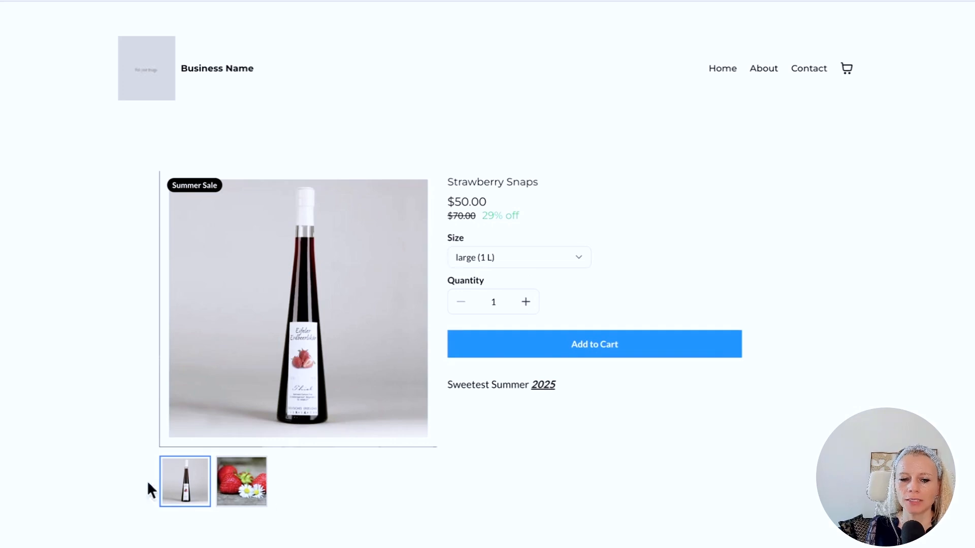
pyautogui.click(244, 491)
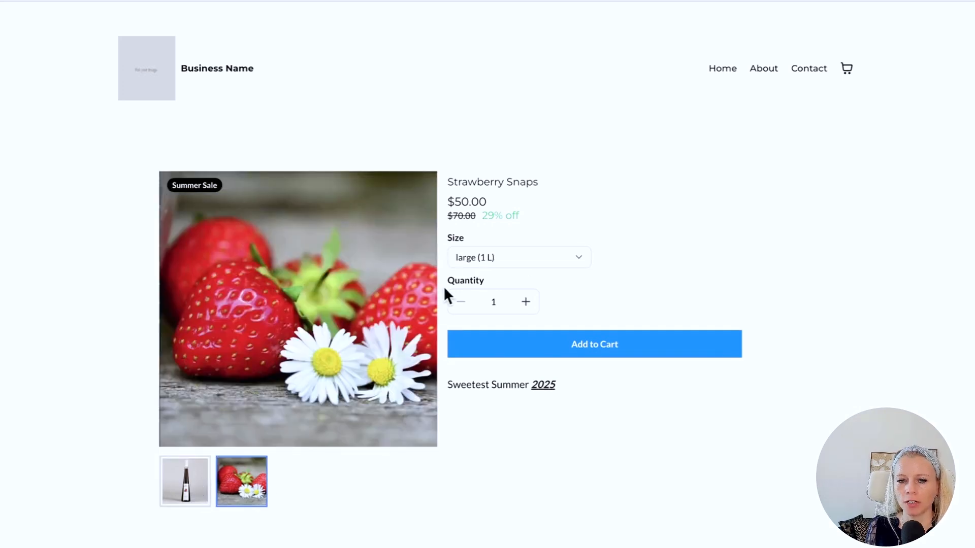
# - Add 2 units of the product to the cart and proceed from the cart to the checkout page
pyautogui.click(525, 303)
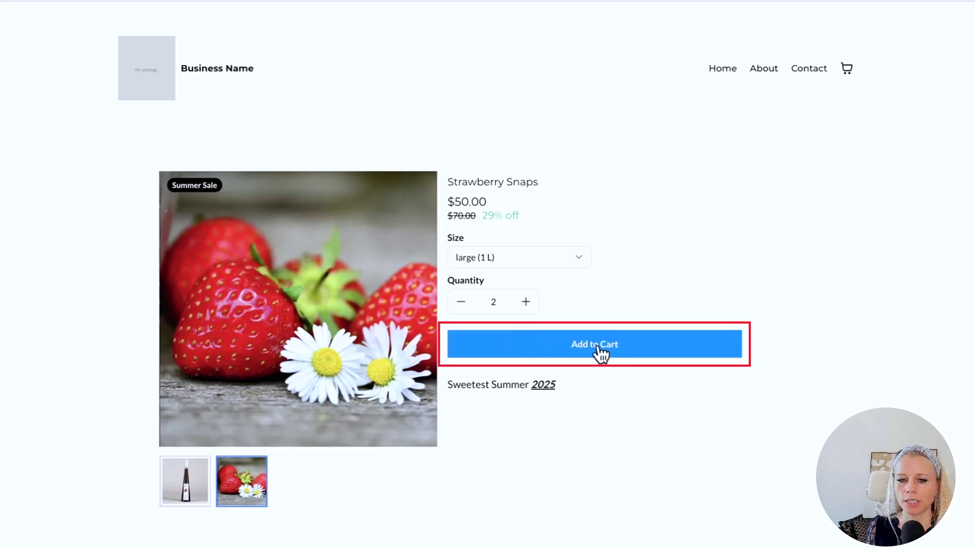
pyautogui.click(597, 345)
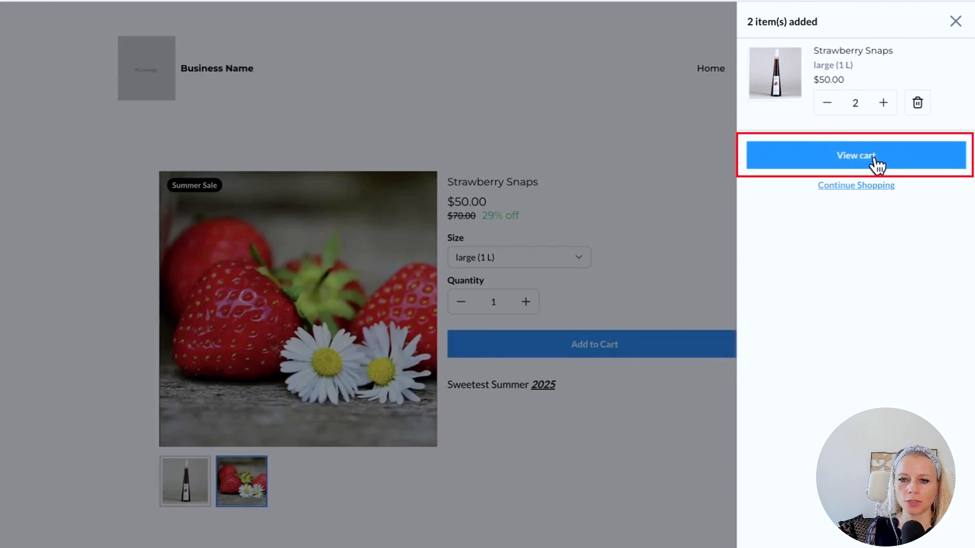
pyautogui.click(848, 161)
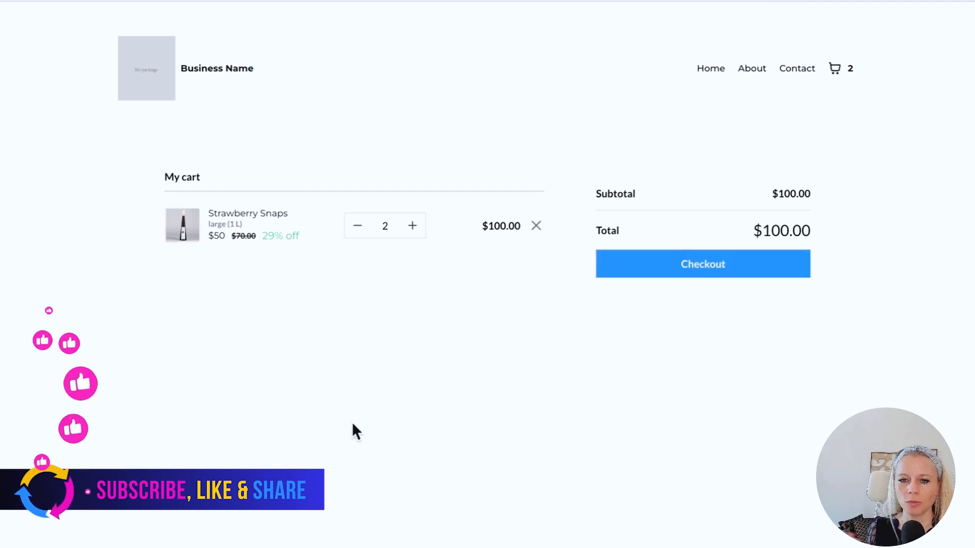
pyautogui.click(719, 277)
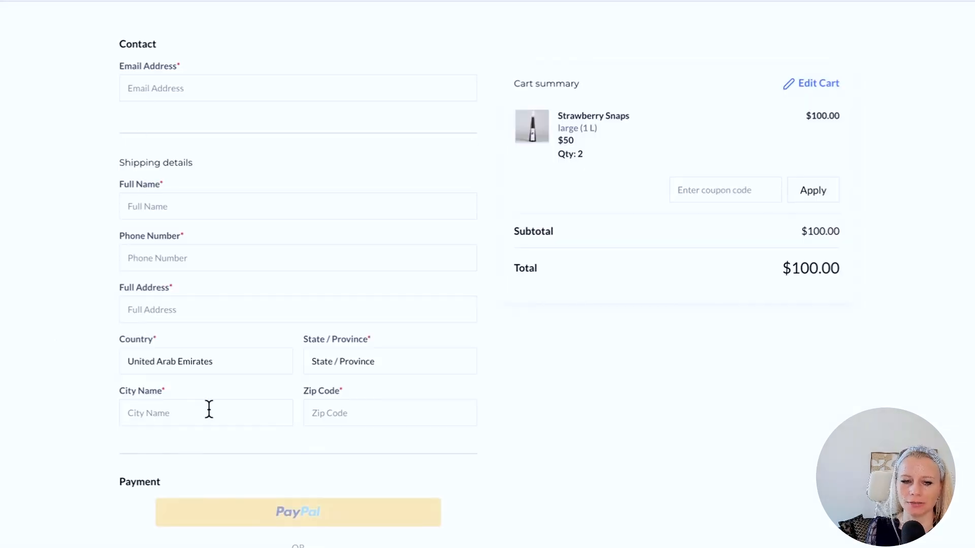
pyautogui.scroll(-5, 208, 409)
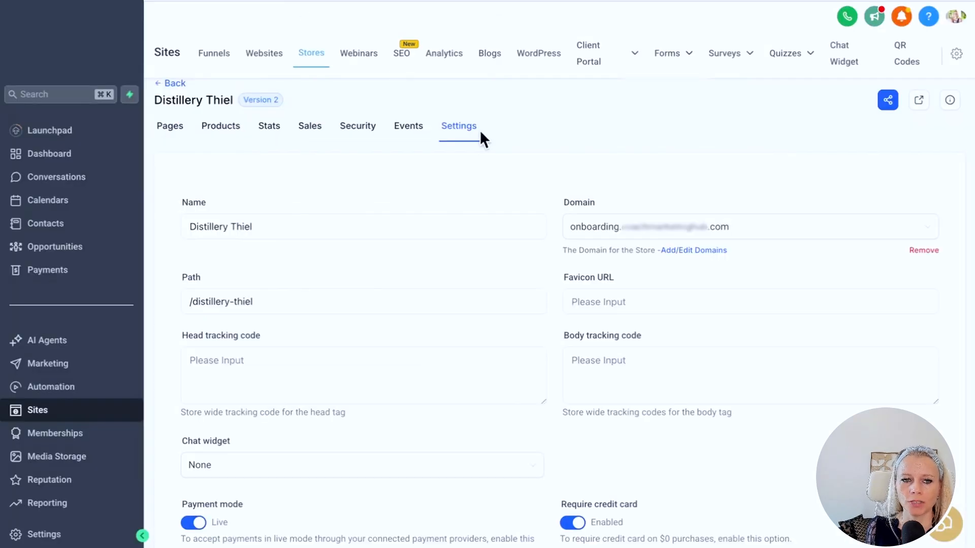
# - Check the payment options at checkout and switch the Distillery Thiel store's payment mode to Test
pyautogui.click(464, 136)
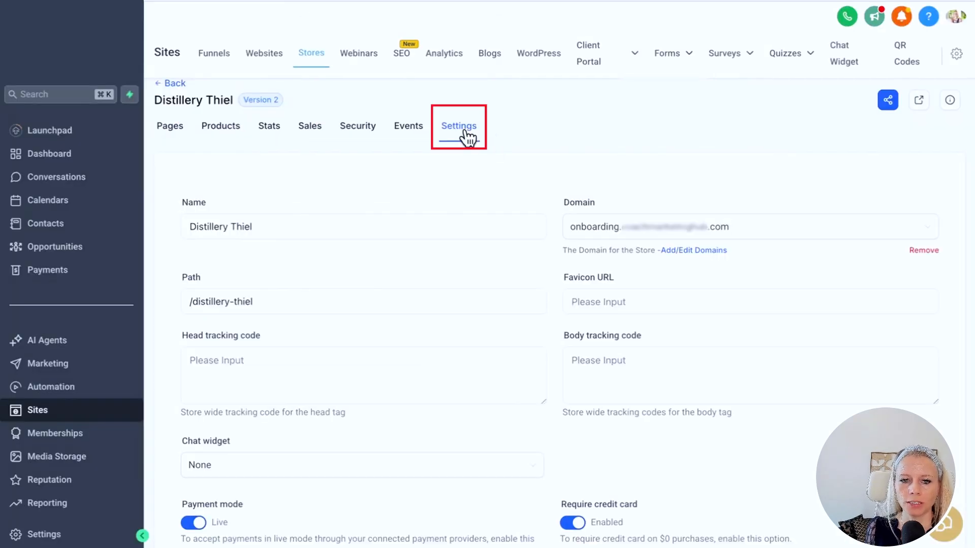
pyautogui.scroll(-3, 366, 444)
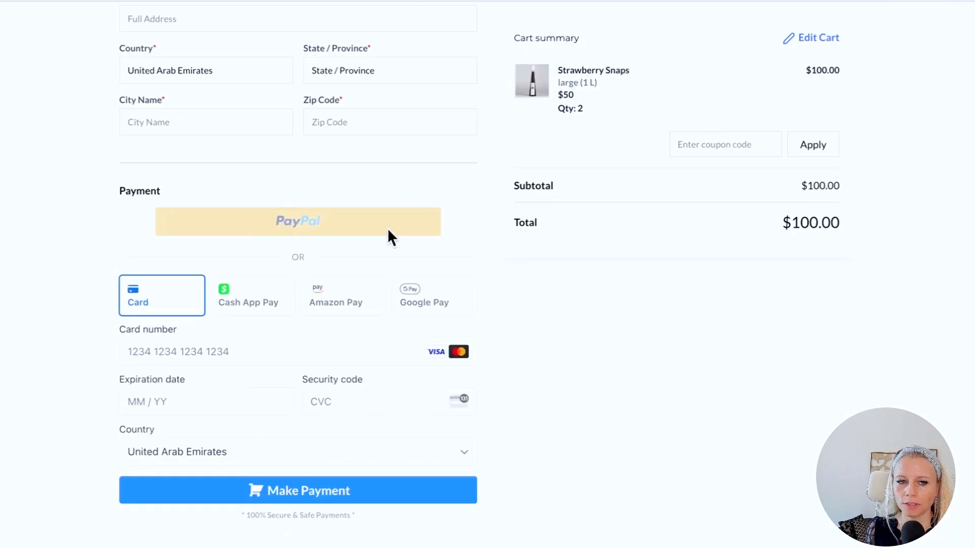
pyautogui.scroll(-1, 375, 363)
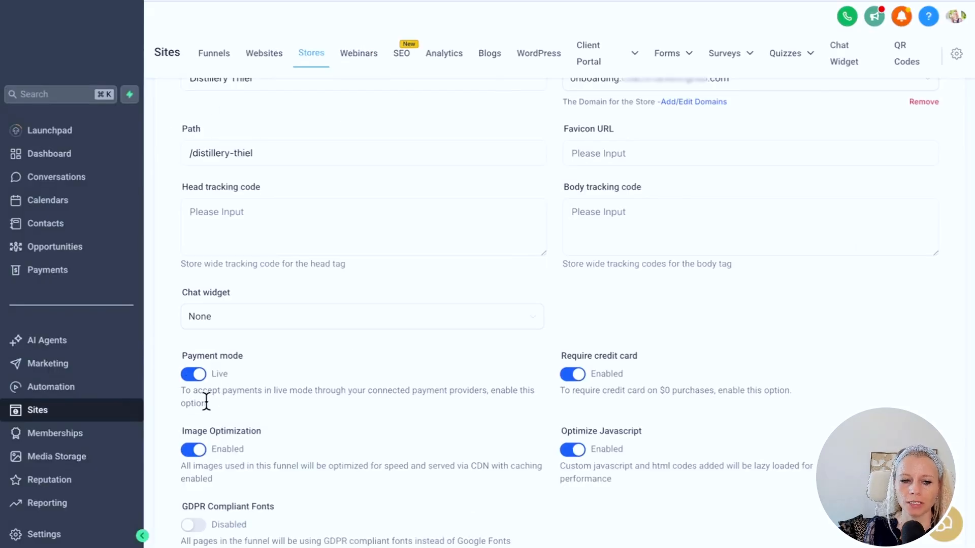
pyautogui.click(191, 378)
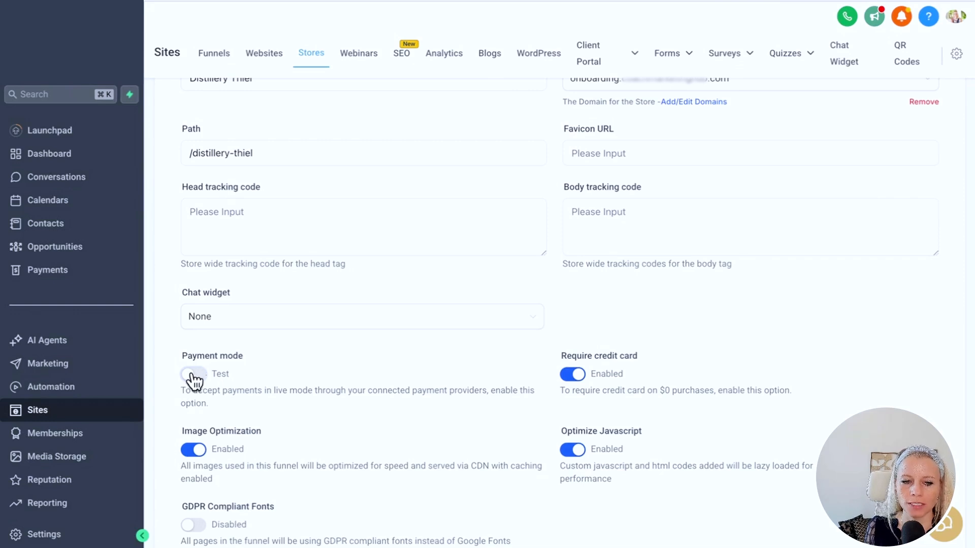
# - Look over the remaining store settings and return to the checkout page to check its payment section
pyautogui.moveTo(221, 374); pyautogui.dragTo(212, 374)
pyautogui.scroll(-3, 422, 413)
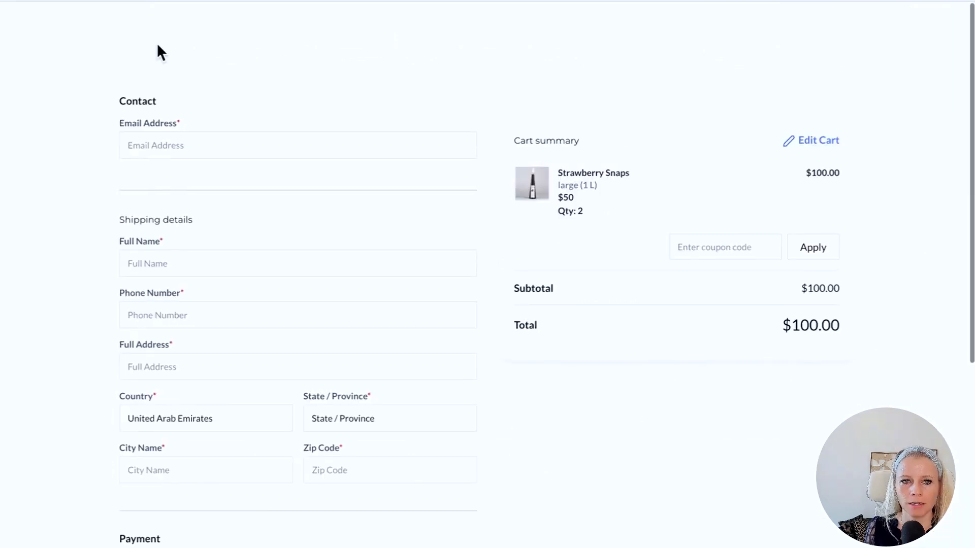
pyautogui.scroll(-2, 157, 48)
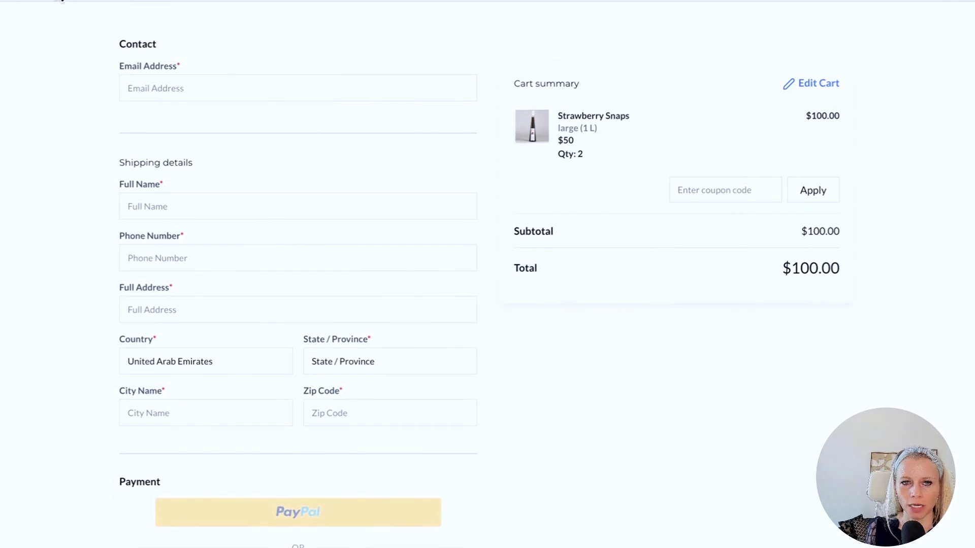
pyautogui.scroll(-2, 514, 432)
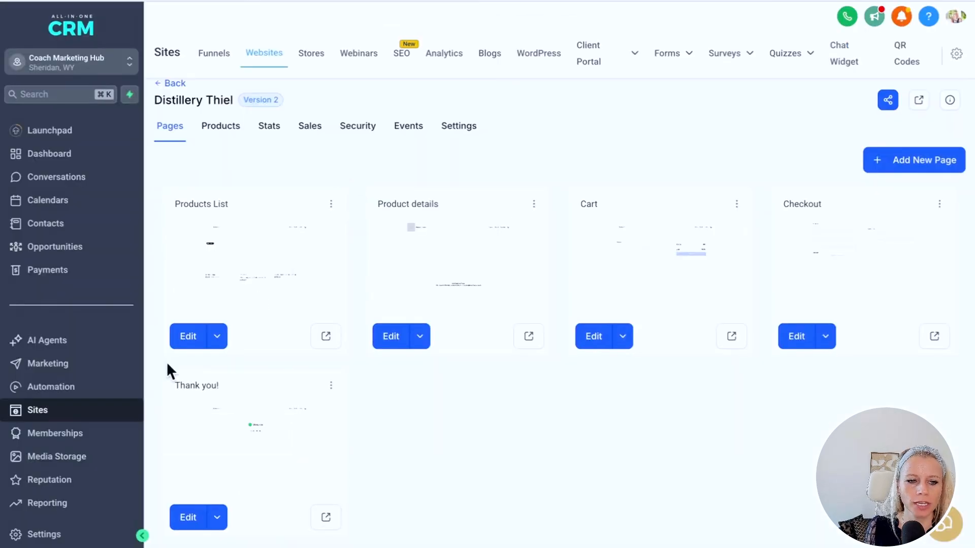
# - Create an automation workflow named "Strawberry Snaps Bought" and choose Order Submitted as its trigger
pyautogui.click(57, 390)
pyautogui.click(899, 102)
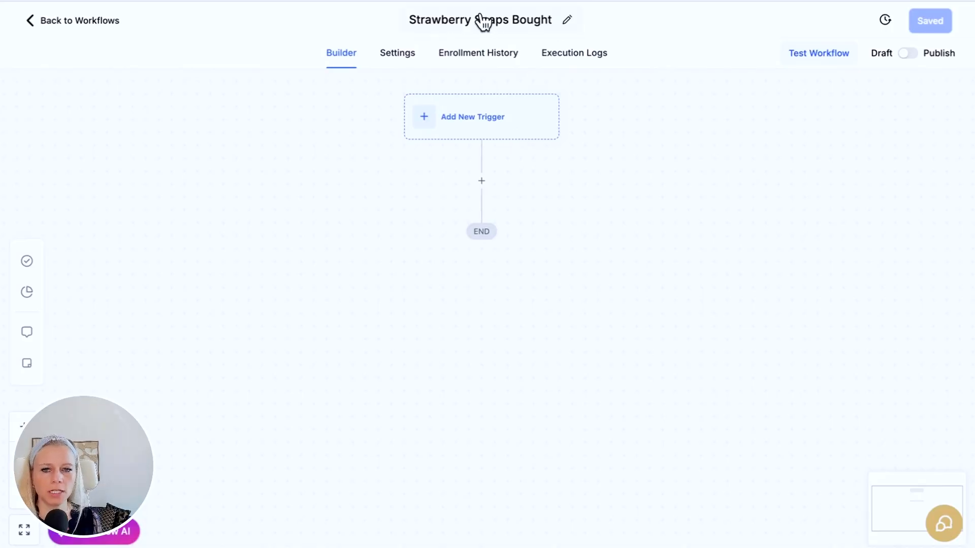
pyautogui.click(457, 128)
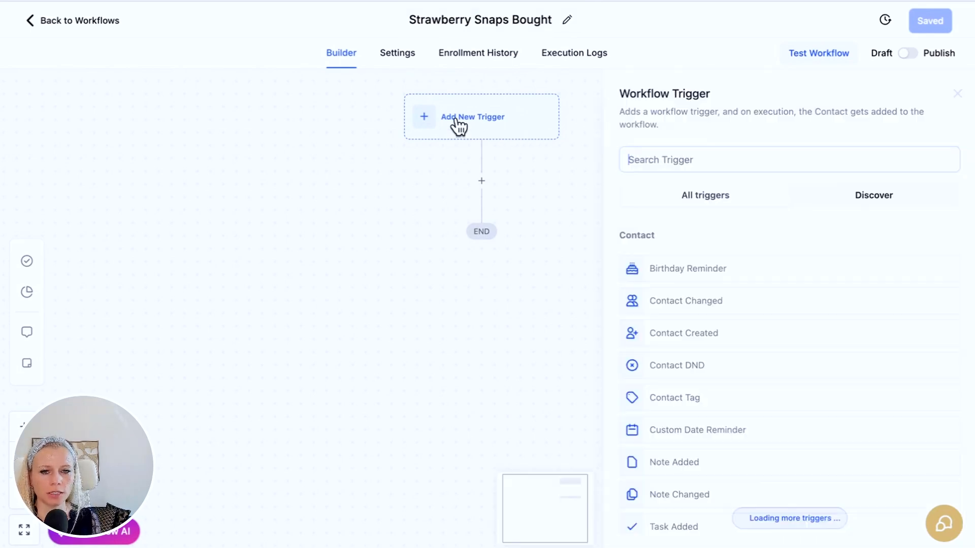
pyautogui.click(656, 158)
pyautogui.write('order')
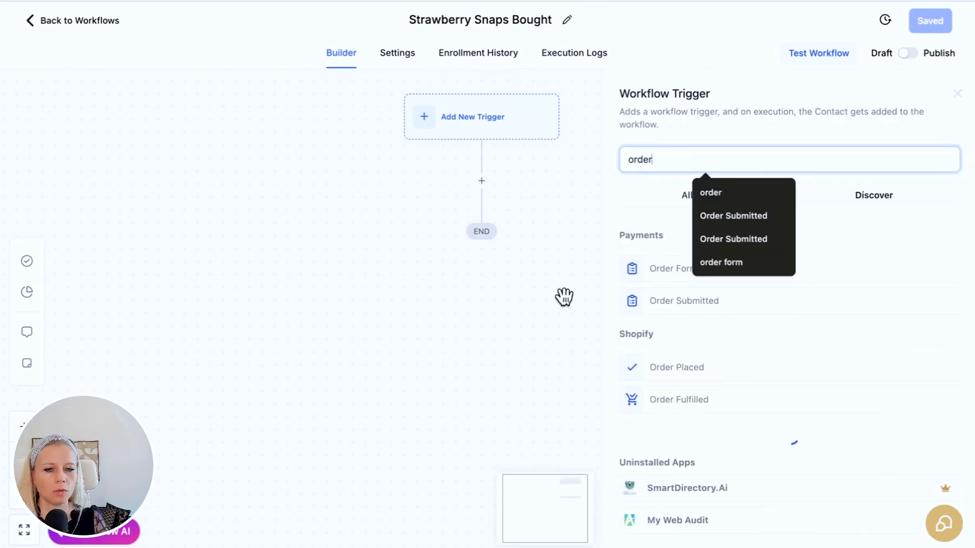
pyautogui.click(675, 303)
# - Filter the Order Submitted trigger to Global Product Is Strawberry Snaps and save the trigger
pyautogui.click(458, 282)
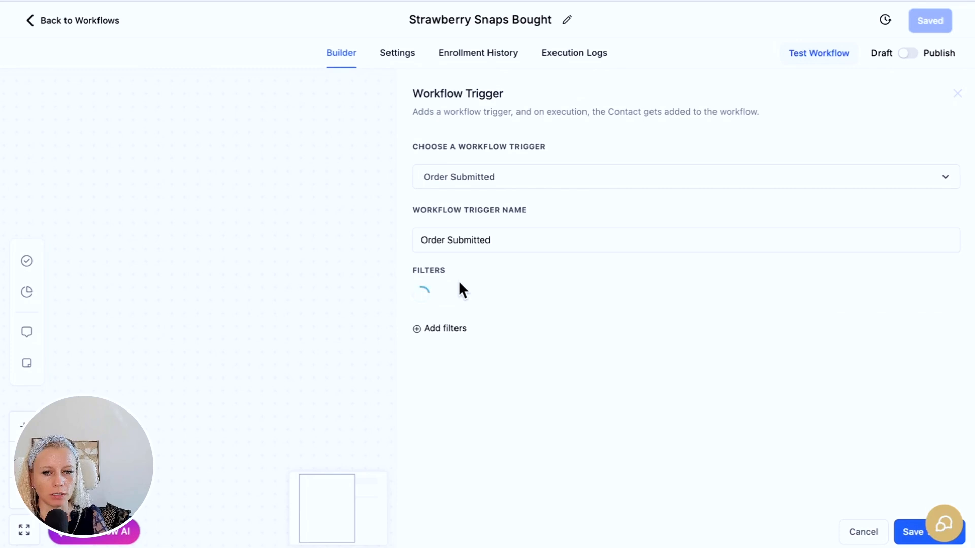
pyautogui.click(524, 392)
pyautogui.click(739, 298)
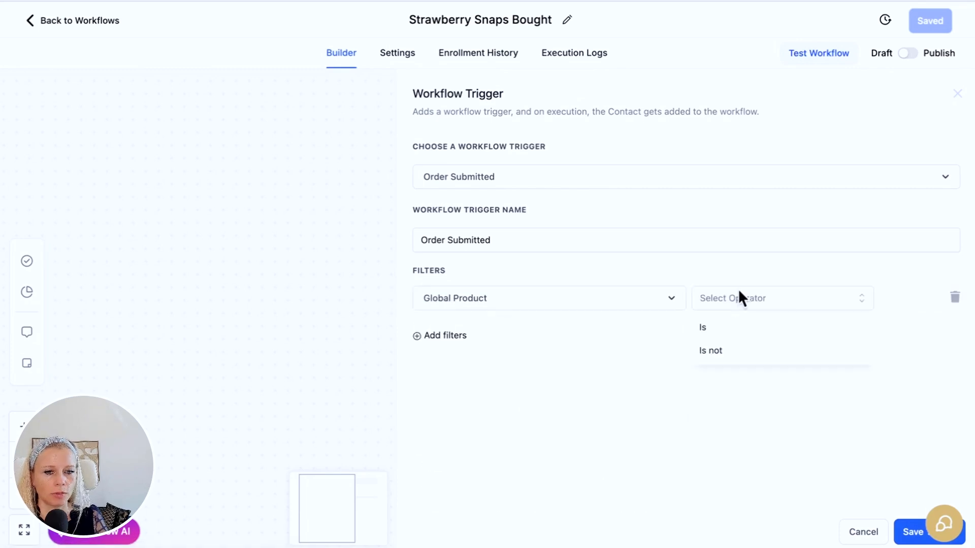
pyautogui.click(740, 328)
pyautogui.click(768, 303)
pyautogui.write('straw')
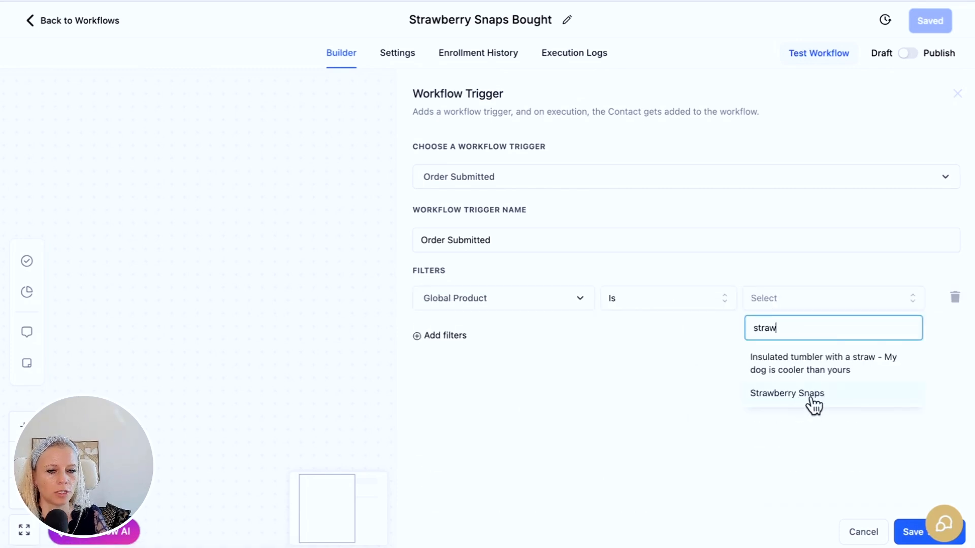
pyautogui.click(810, 396)
pyautogui.click(909, 532)
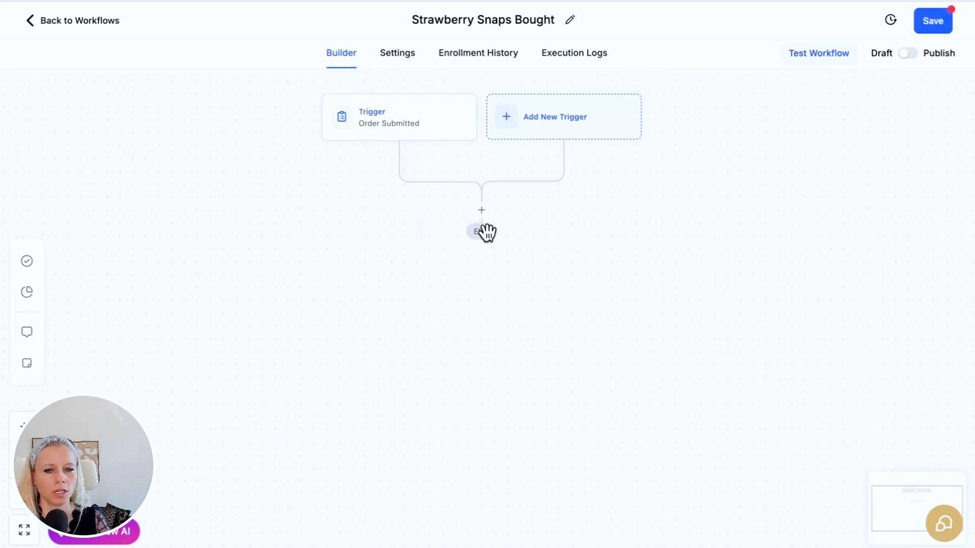
# - Add an Email action to the workflow after the Order Submitted trigger
pyautogui.click(481, 210)
pyautogui.write('tag')
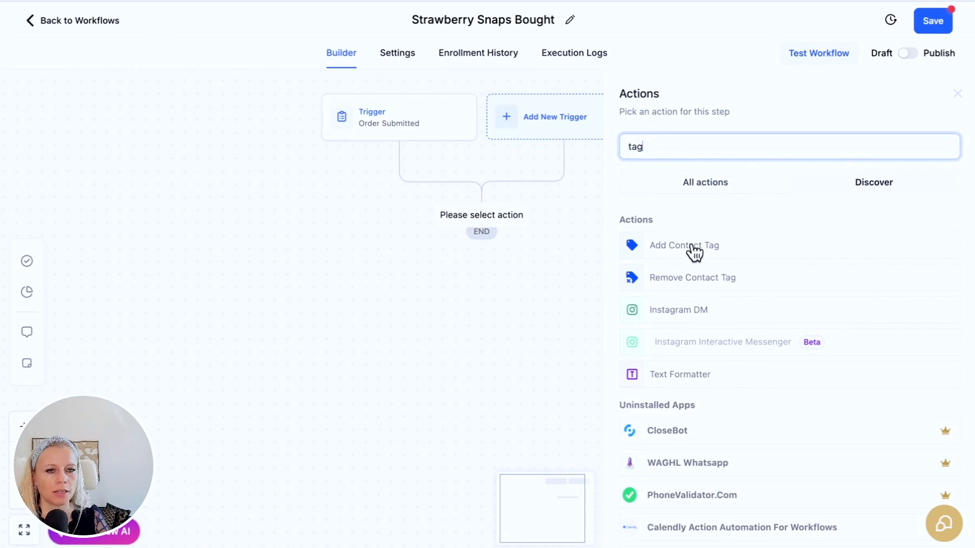
pyautogui.moveTo(660, 146); pyautogui.dragTo(628, 147)
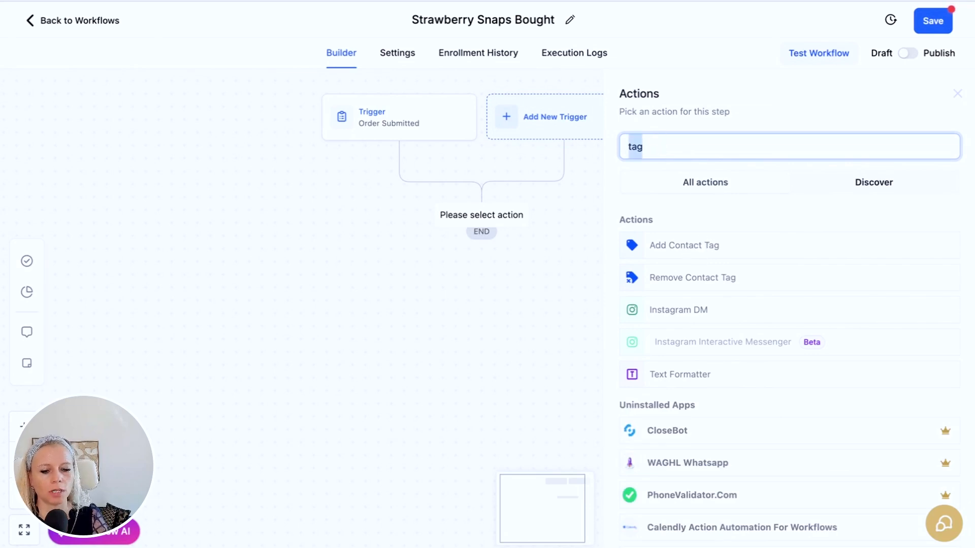
pyautogui.write('email')
pyautogui.click(662, 245)
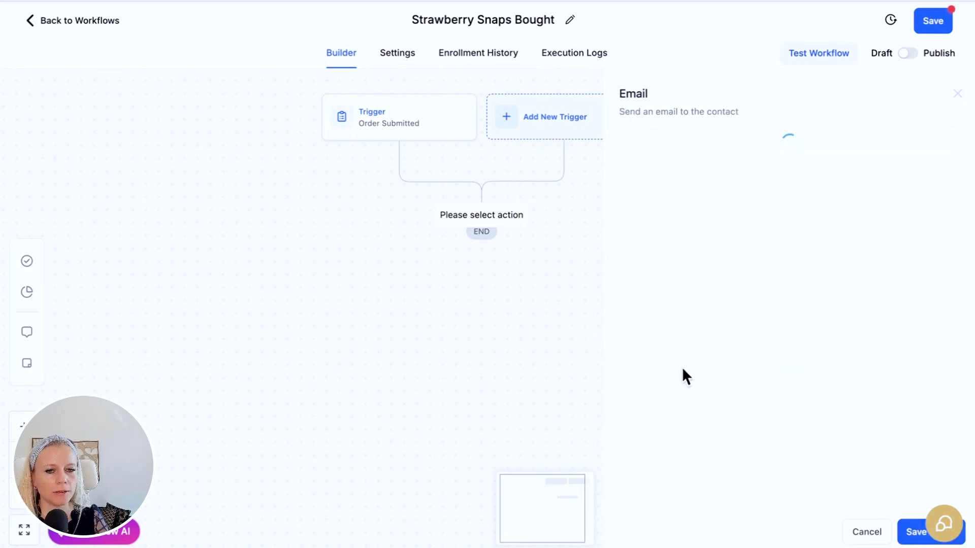
# - Give the email the subject "Thank you for your purchase", the sender name Thiel and a sender email address, and save the action
pyautogui.scroll(-4, 711, 370)
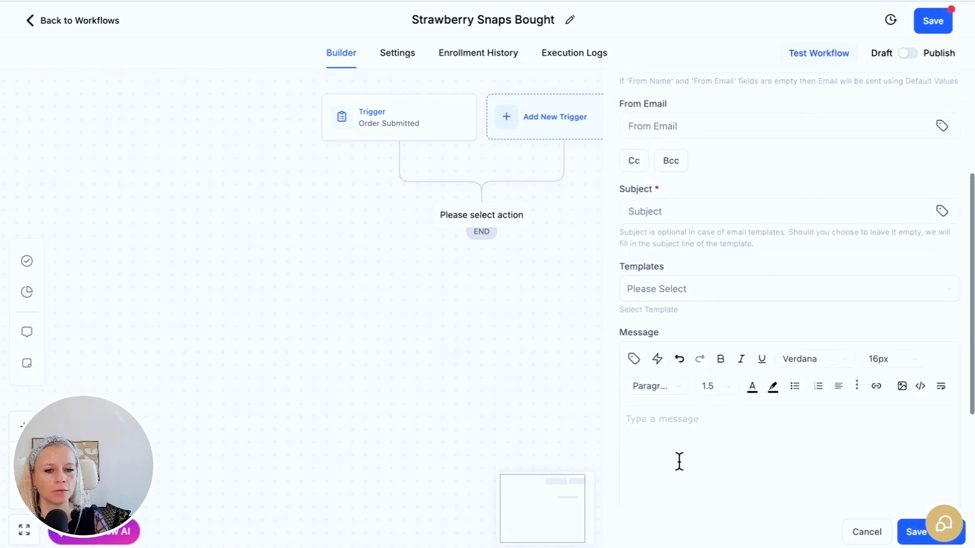
pyautogui.click(678, 462)
pyautogui.write('Thank you for your purchase')
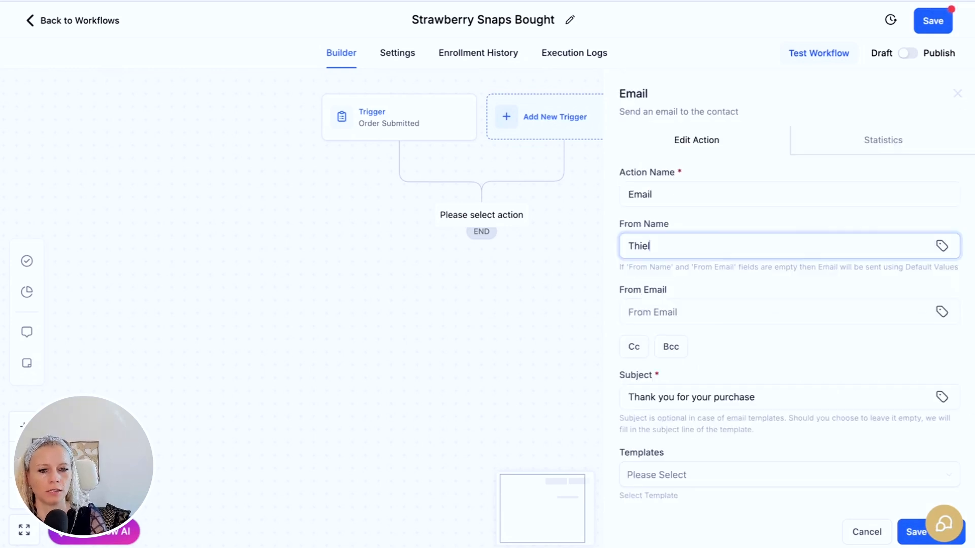
pyautogui.scroll(-2, 716, 255)
pyautogui.click(709, 220)
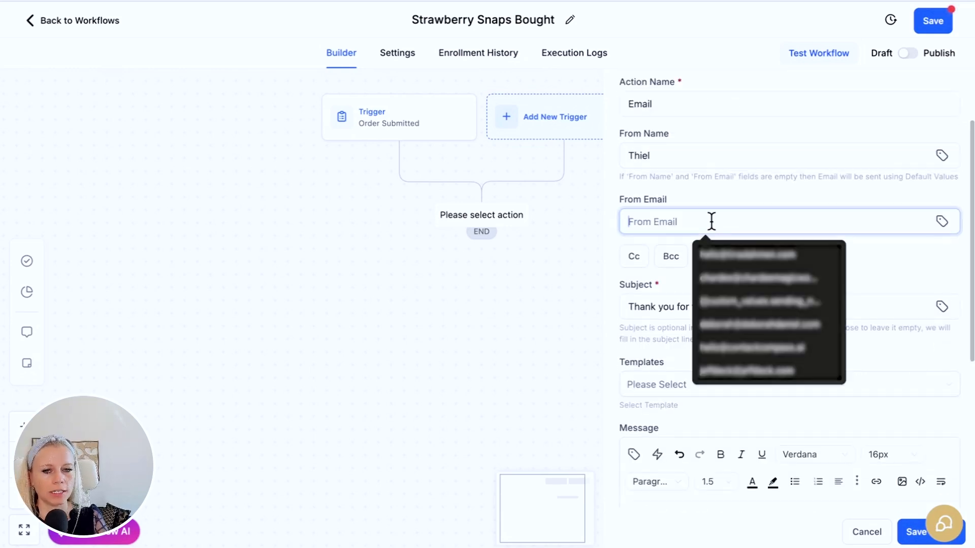
pyautogui.click(731, 254)
pyautogui.click(902, 531)
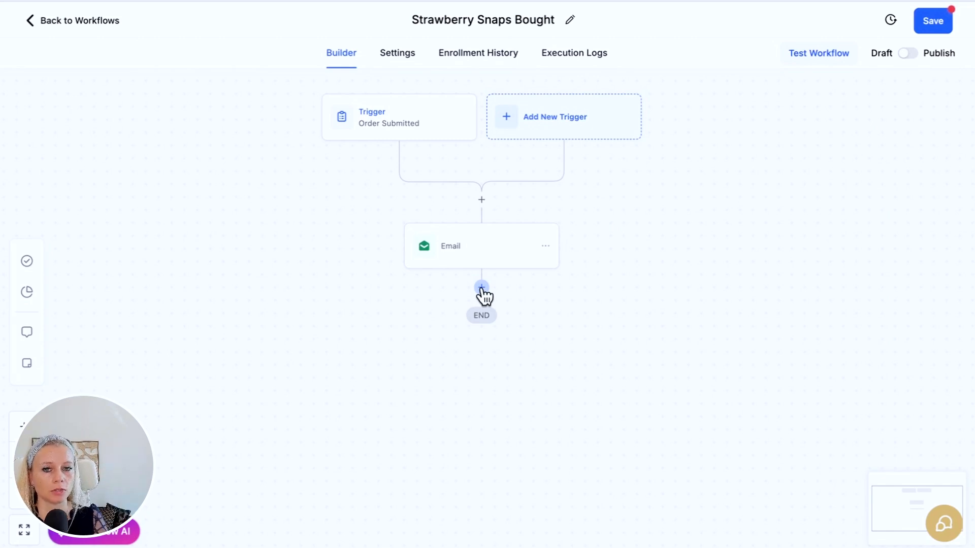
# - Add a Send Internal Notification action of type Email after the Email action
pyautogui.click(481, 288)
pyautogui.write('not')
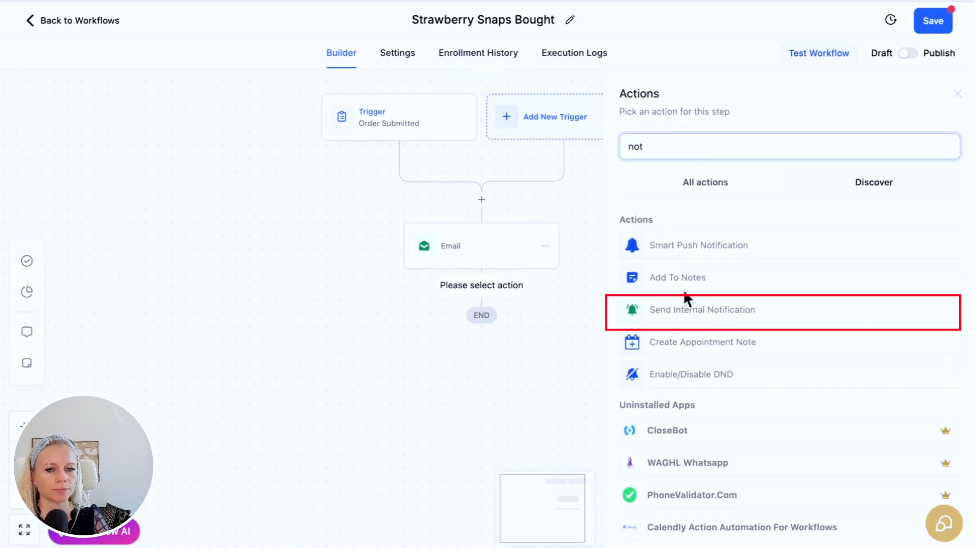
pyautogui.click(683, 310)
pyautogui.click(666, 256)
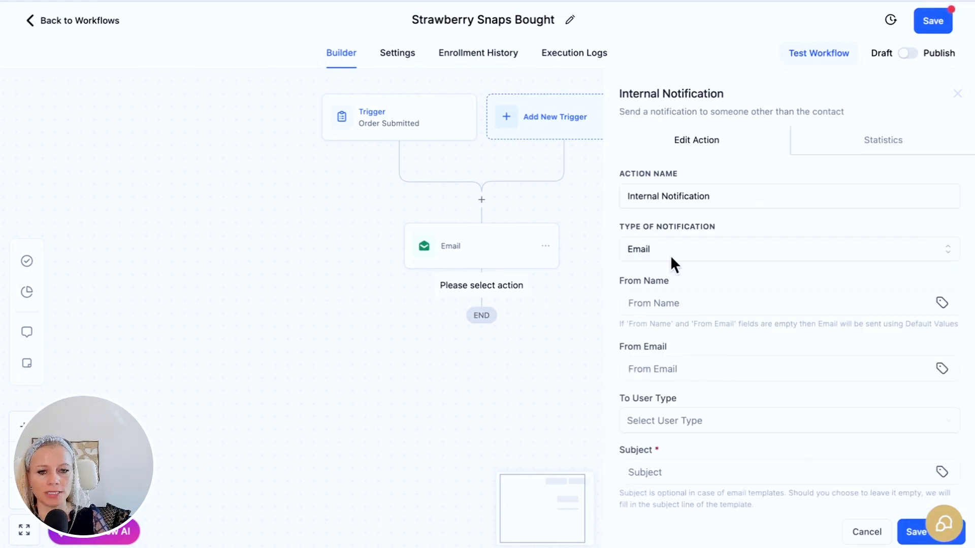
# - Fill in the notification's sender name and sender email address, and address it to All Users
pyautogui.click(669, 302)
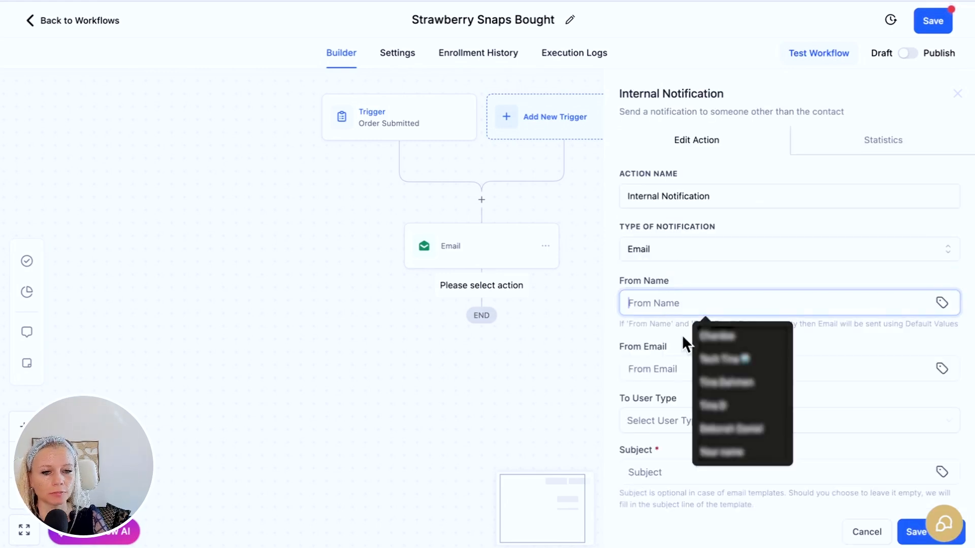
pyautogui.click(712, 403)
pyautogui.click(698, 253)
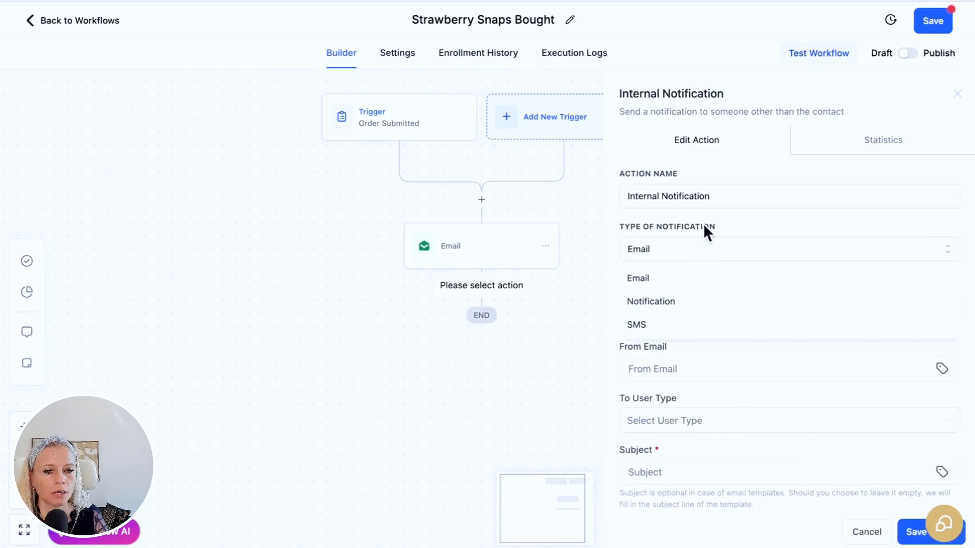
pyautogui.click(692, 372)
pyautogui.scroll(-2, 689, 374)
pyautogui.click(685, 311)
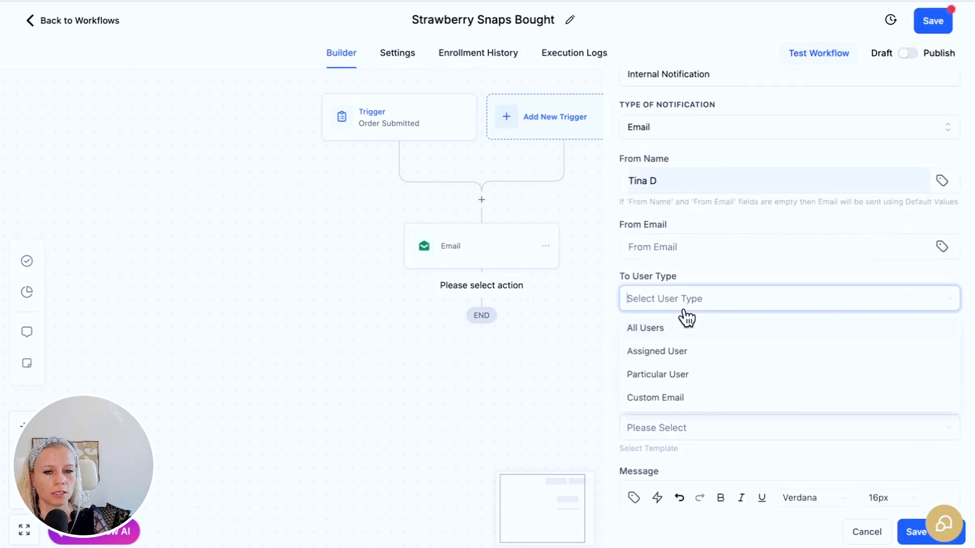
pyautogui.click(681, 330)
pyautogui.click(679, 307)
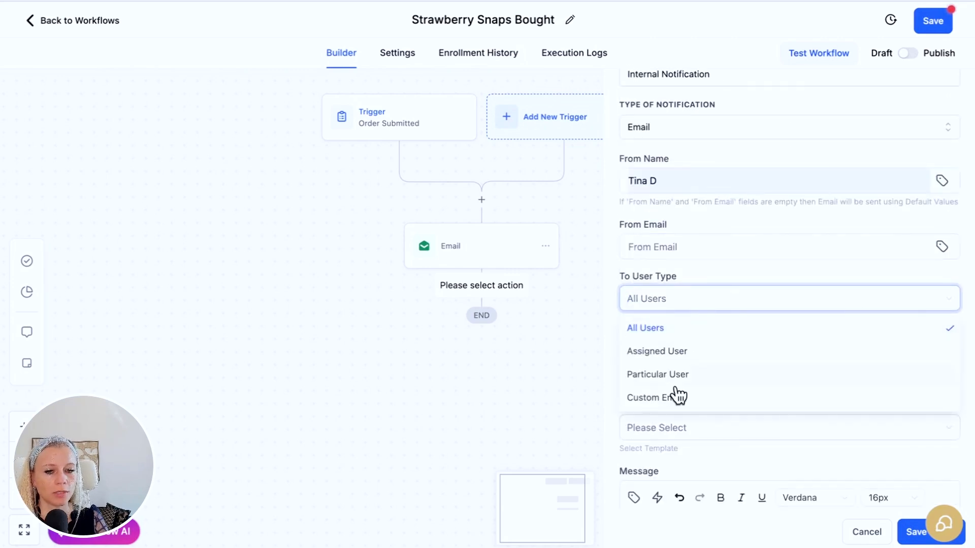
pyautogui.click(674, 329)
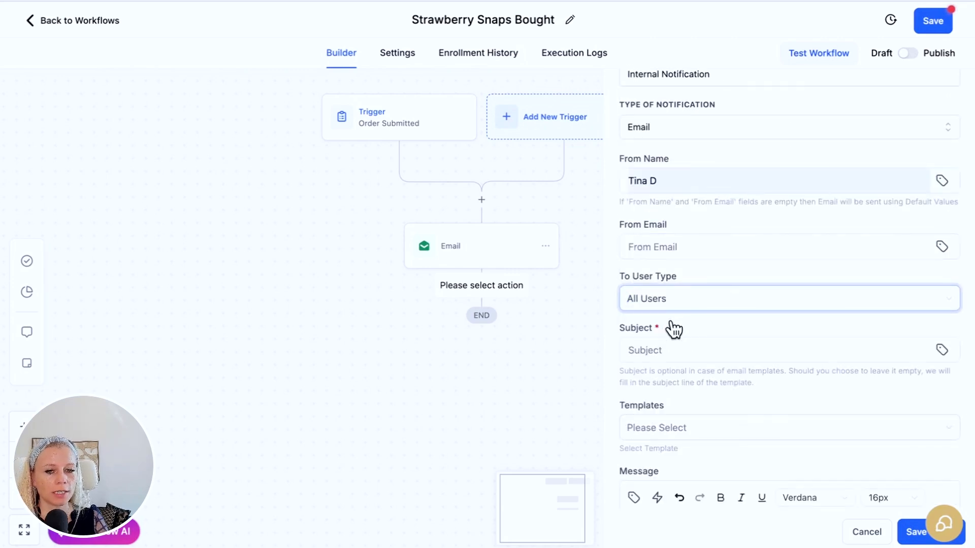
pyautogui.click(683, 252)
pyautogui.write('tin')
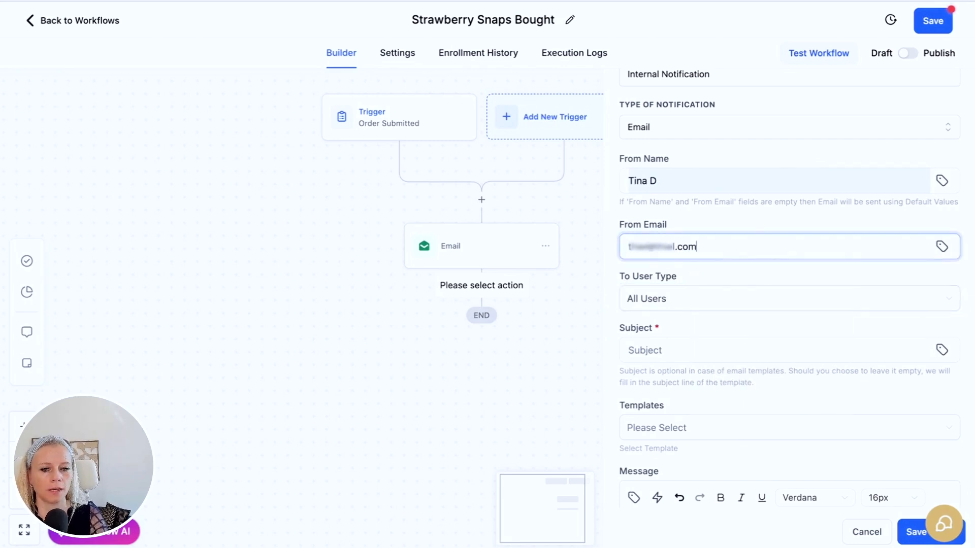
# - Enter "Thank you for your purchase" as the notification's message and subject, then save the action and the workflow
pyautogui.click(685, 350)
pyautogui.scroll(-4, 687, 348)
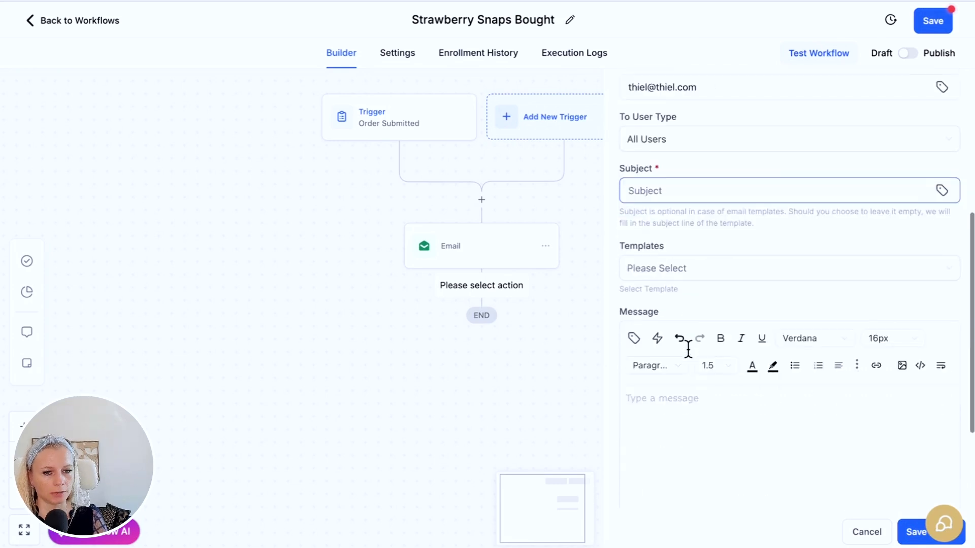
pyautogui.click(688, 350)
pyautogui.write('Thank you for your purchase')
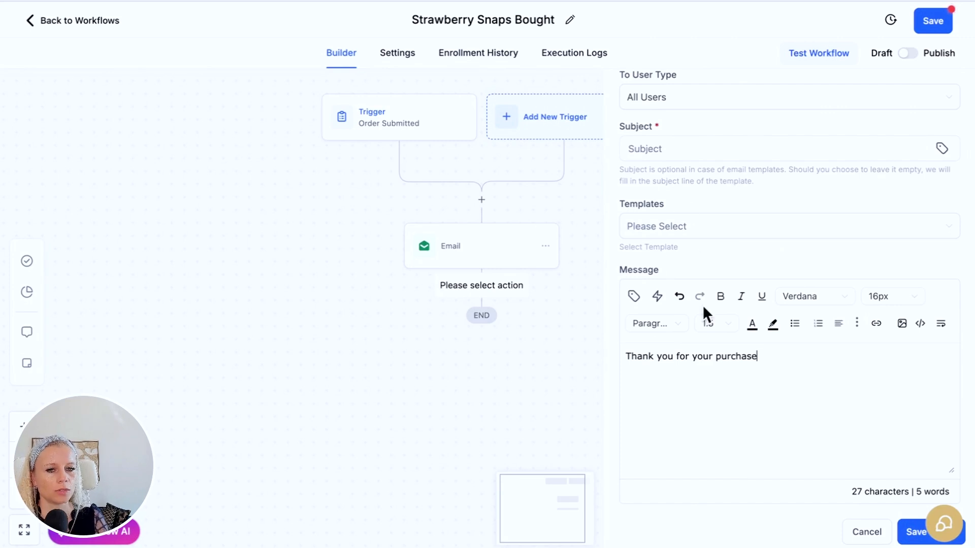
pyautogui.click(680, 149)
pyautogui.write('Thank you for your purchase')
pyautogui.click(914, 532)
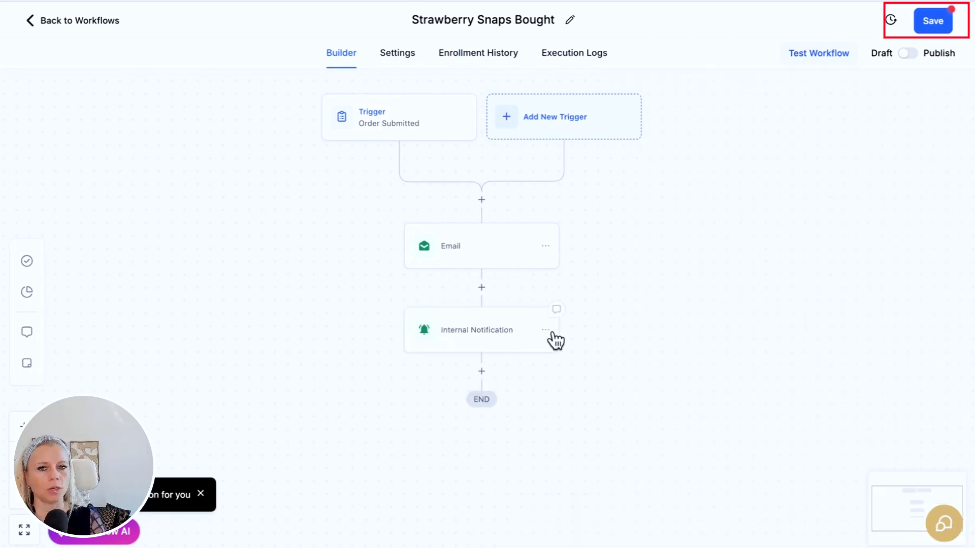
pyautogui.click(921, 22)
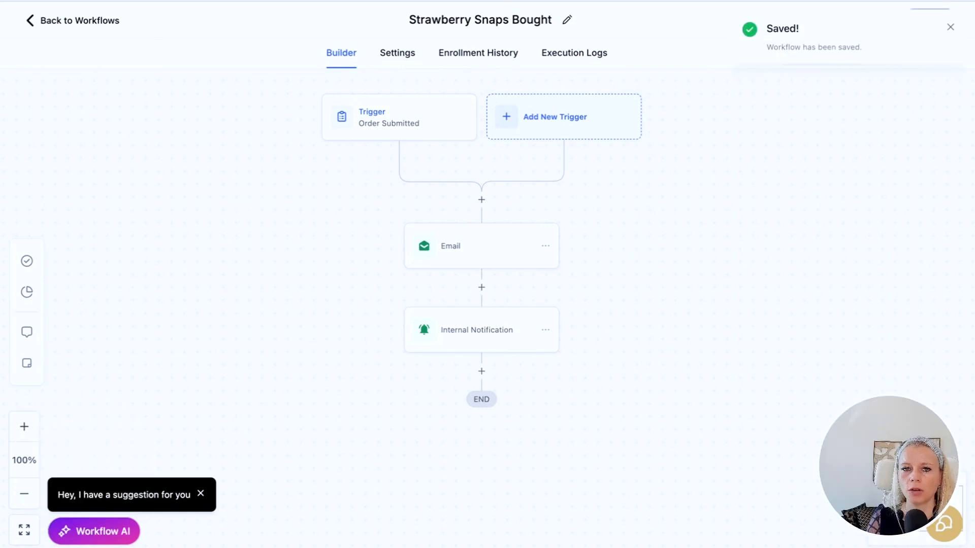
# - Fill in the customer's contact and shipping details and the test card details at checkout, and submit the payment
pyautogui.click(447, 1)
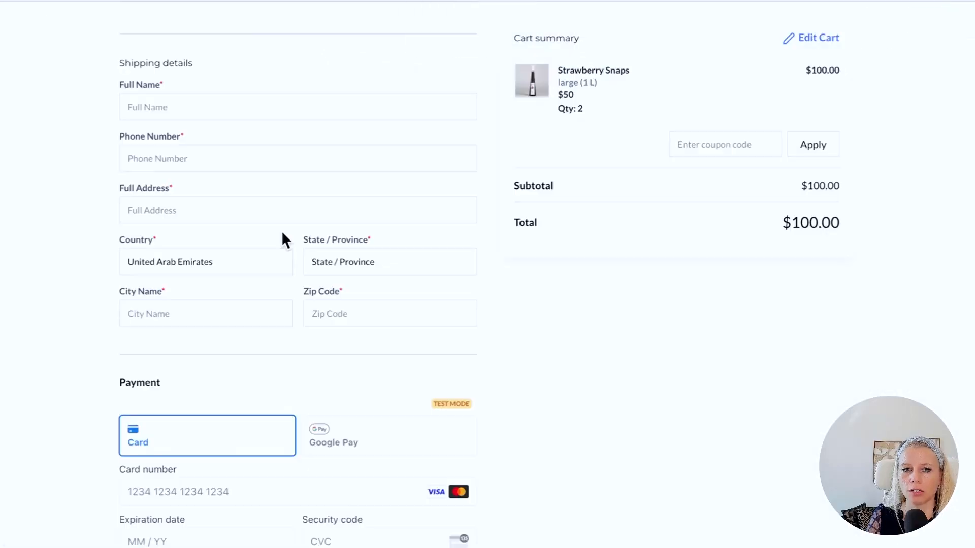
pyautogui.scroll(2, 281, 231)
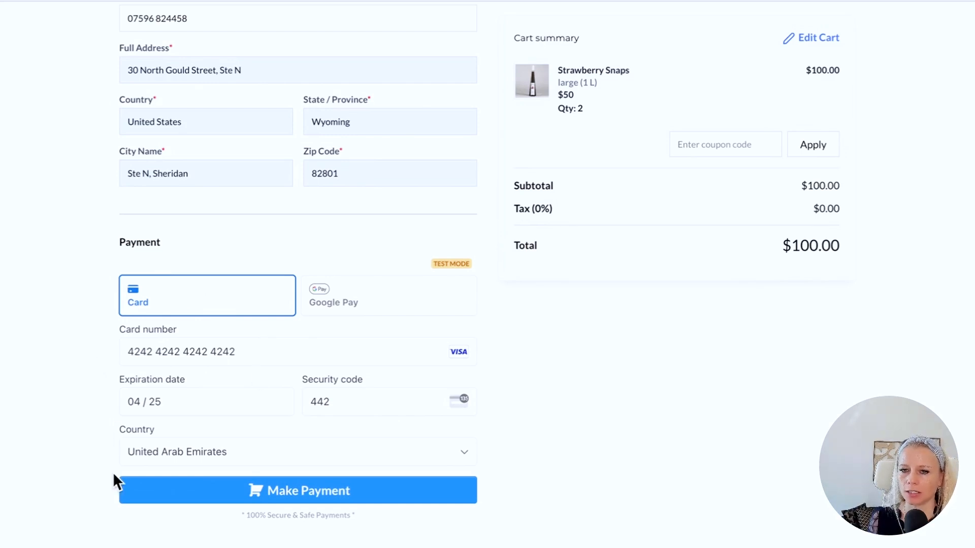
pyautogui.click(303, 491)
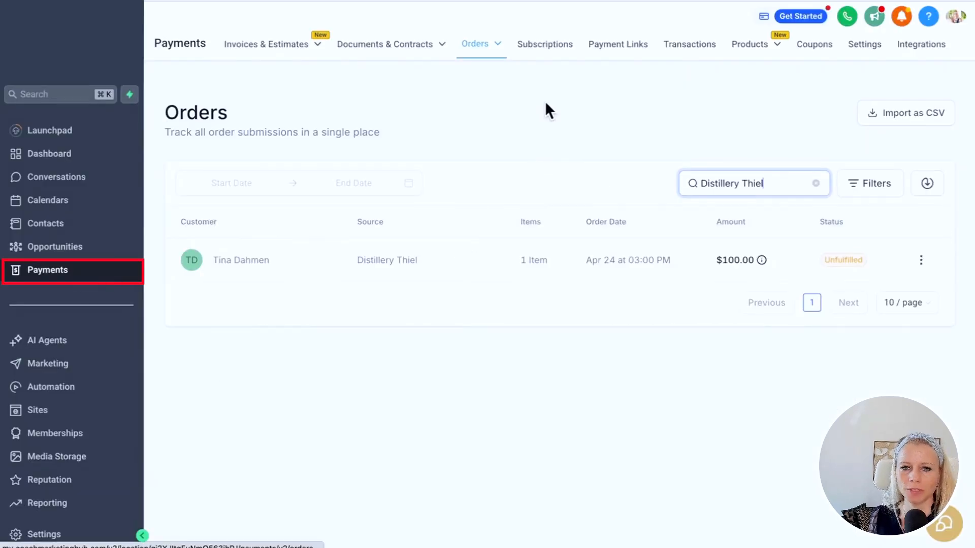
# - Examine the status, payment status, payment mode and source type filters available for the Distillery Thiel orders
pyautogui.moveTo(498, 46)
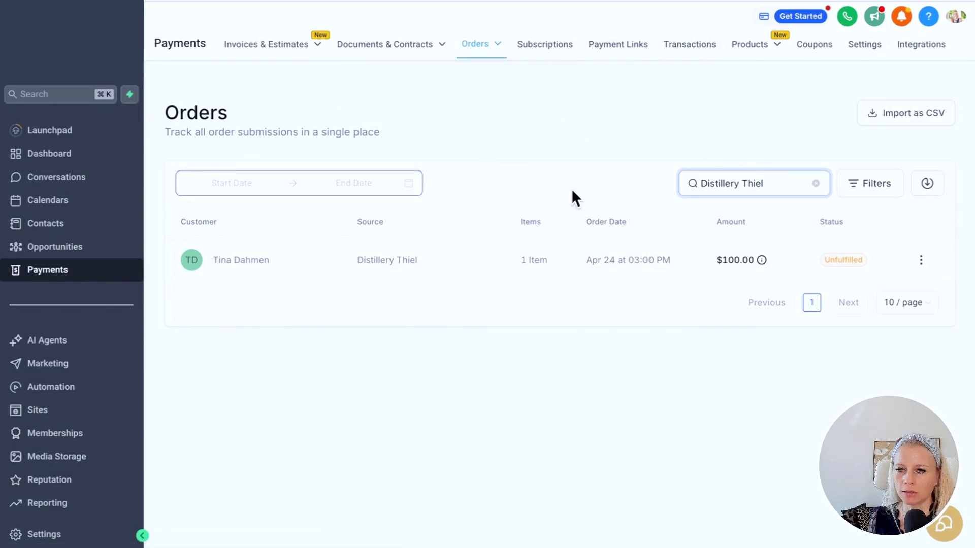
pyautogui.click(870, 186)
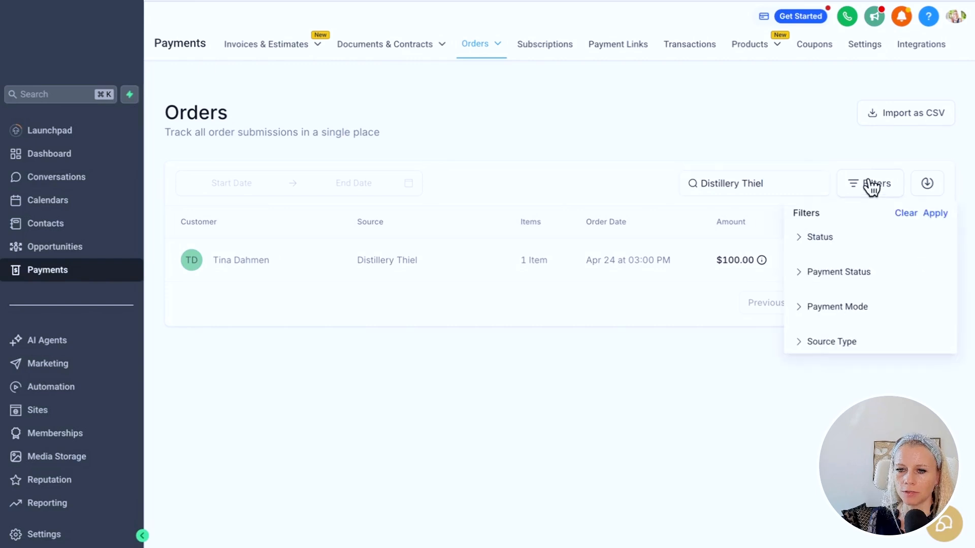
pyautogui.click(823, 310)
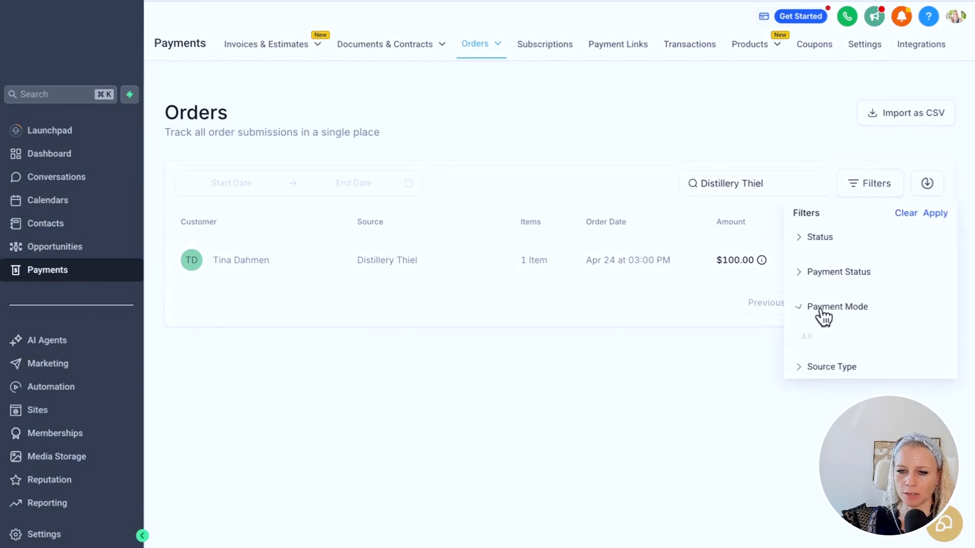
pyautogui.click(835, 380)
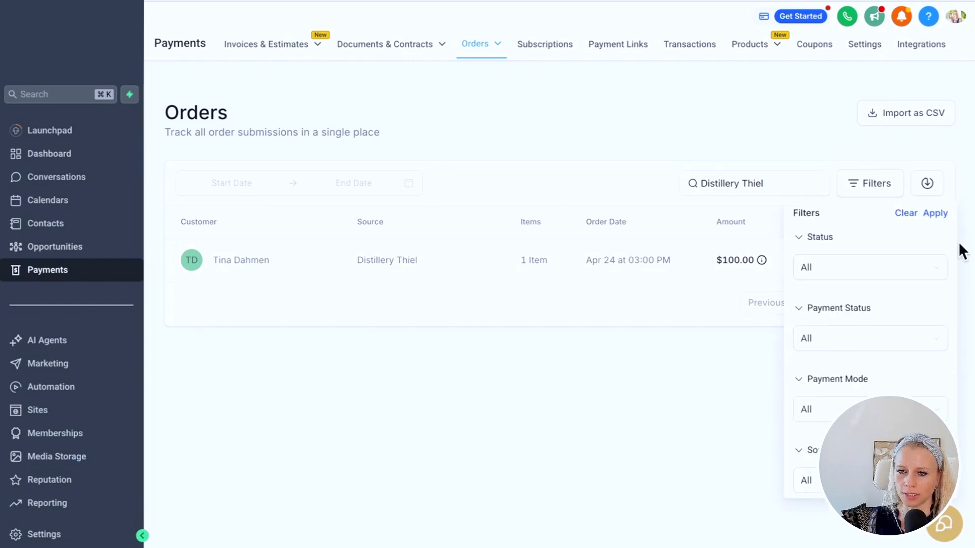
pyautogui.click(871, 145)
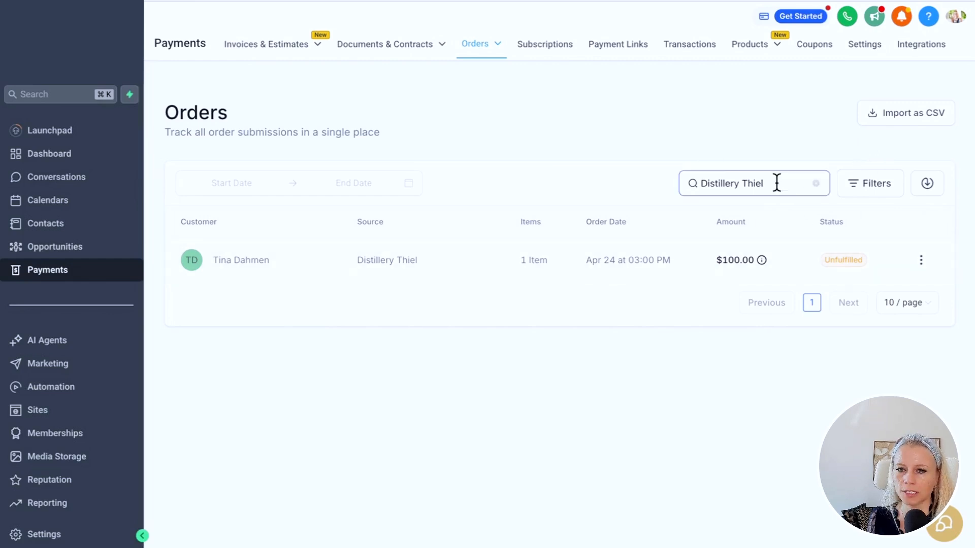
pyautogui.moveTo(779, 183); pyautogui.dragTo(647, 205)
pyautogui.click(586, 167)
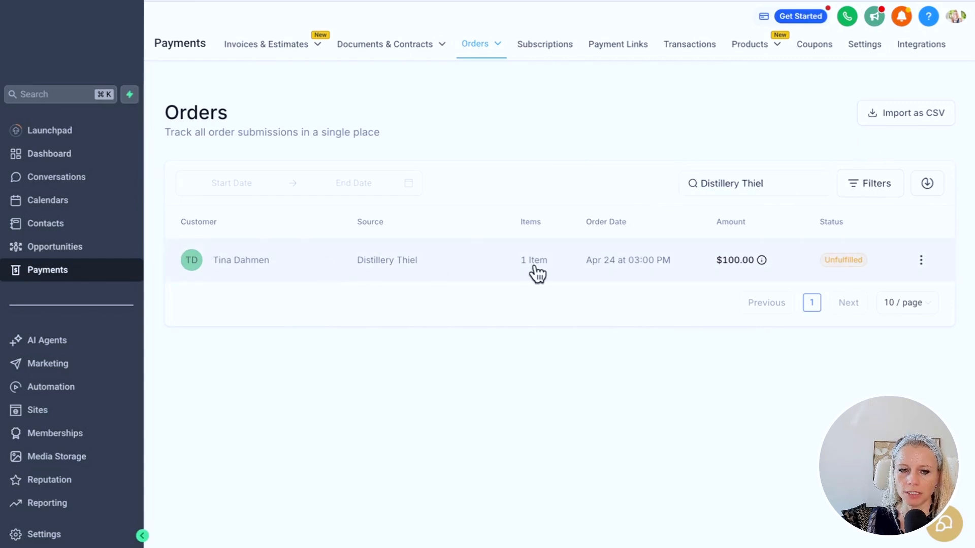
# - View the details of the Distillery Thiel order, then print its packing slips and open the downloaded PDF
pyautogui.click(931, 264)
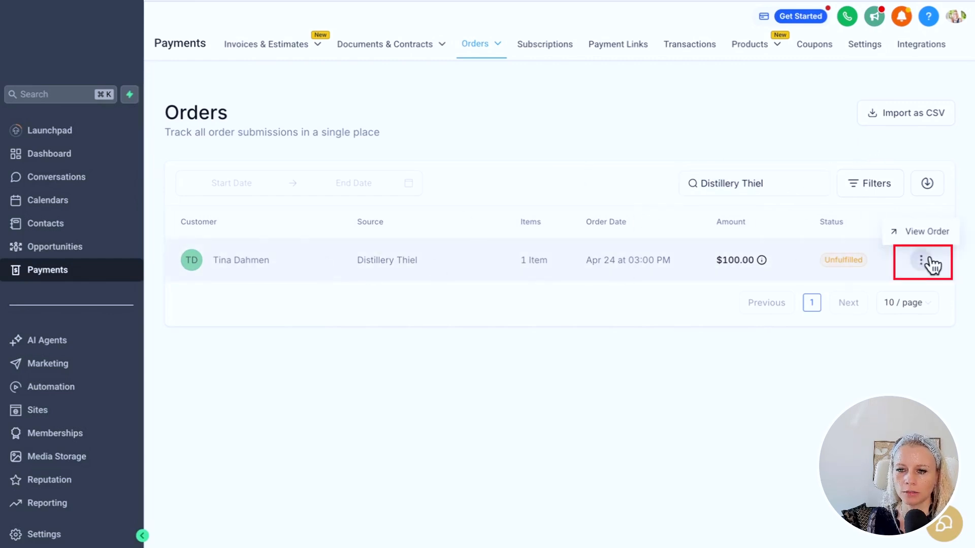
pyautogui.click(924, 234)
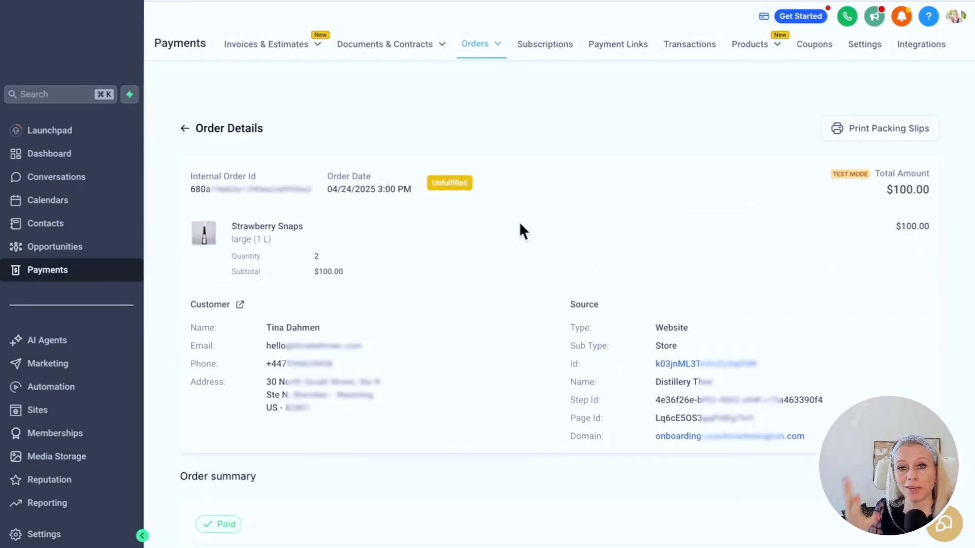
pyautogui.click(890, 135)
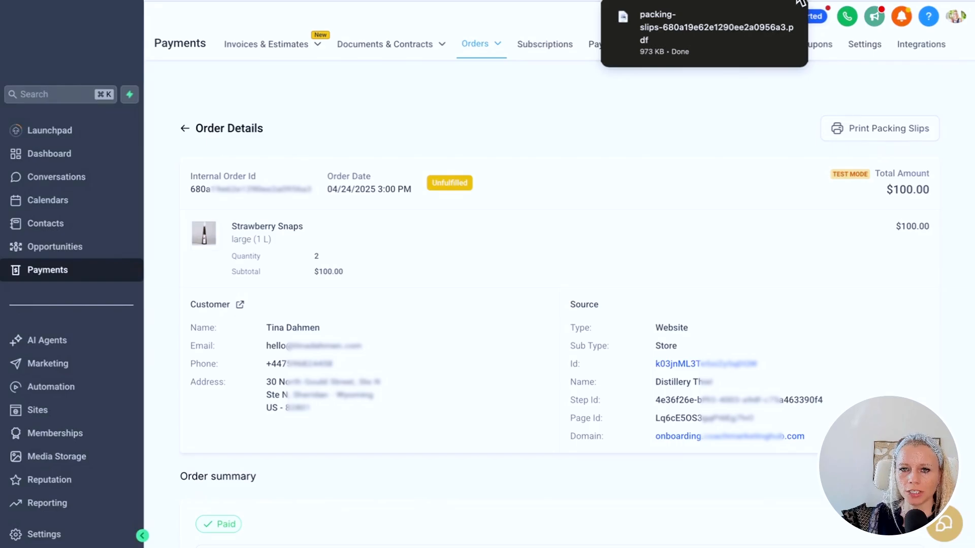
pyautogui.click(713, 29)
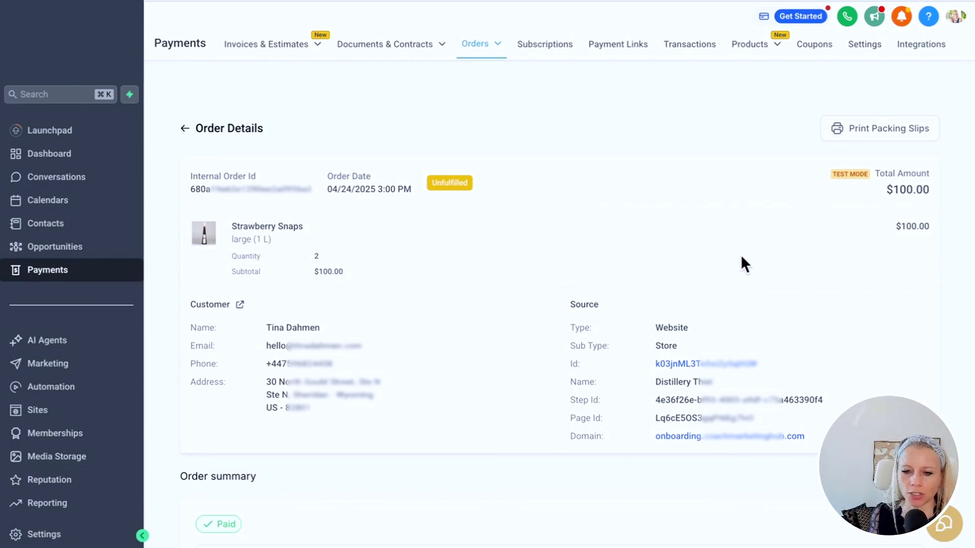
# - Fulfill the order's Strawberry Snaps with tracking number ABC, shipping carrier DHL and tracking URL dhl.com/ABC, and save the fulfillment
pyautogui.scroll(-7, 762, 297)
pyautogui.scroll(1, 734, 274)
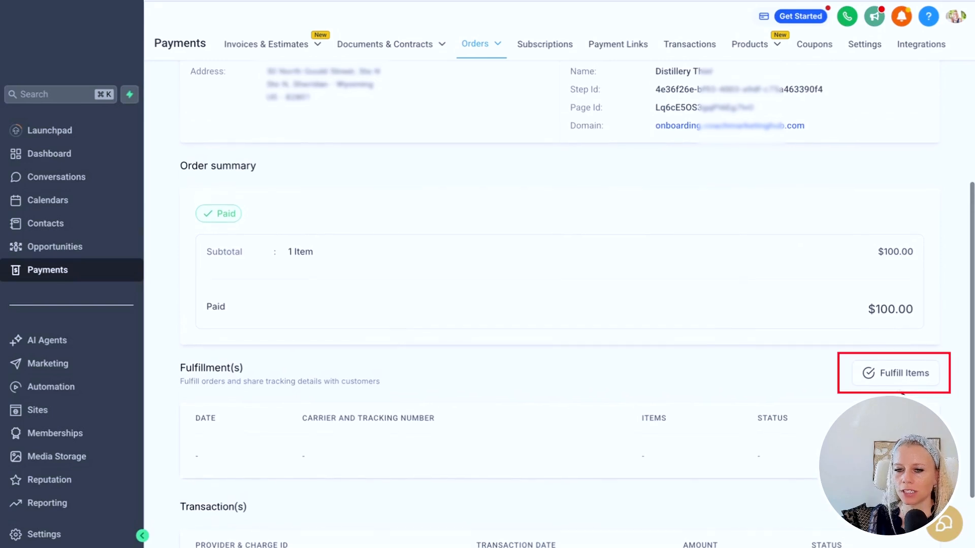
pyautogui.click(893, 374)
pyautogui.click(410, 285)
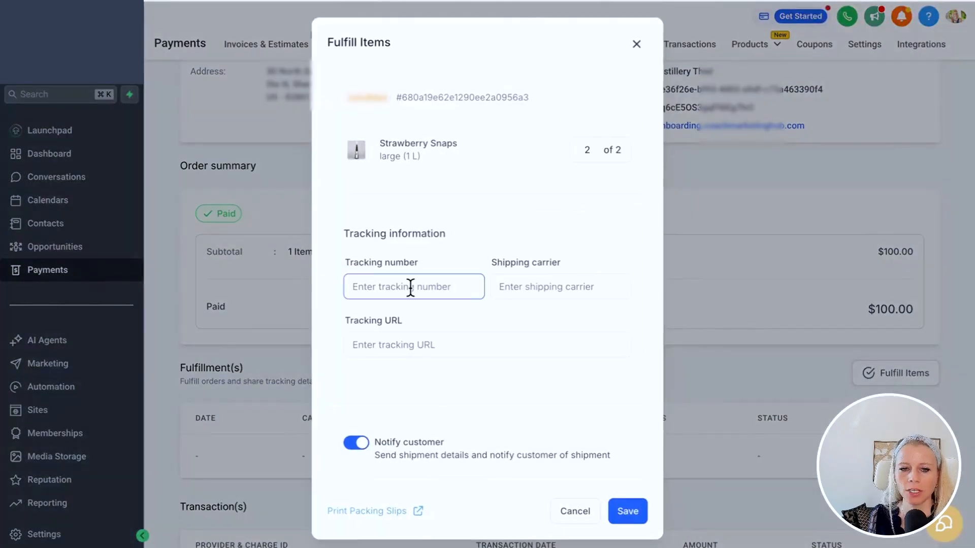
pyautogui.write('ABC')
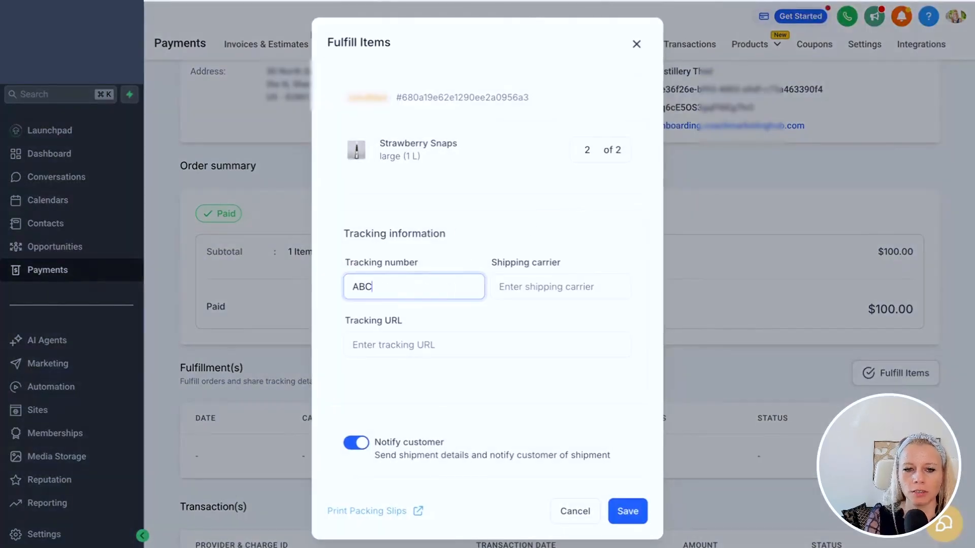
pyautogui.click(546, 287)
pyautogui.write('DHL')
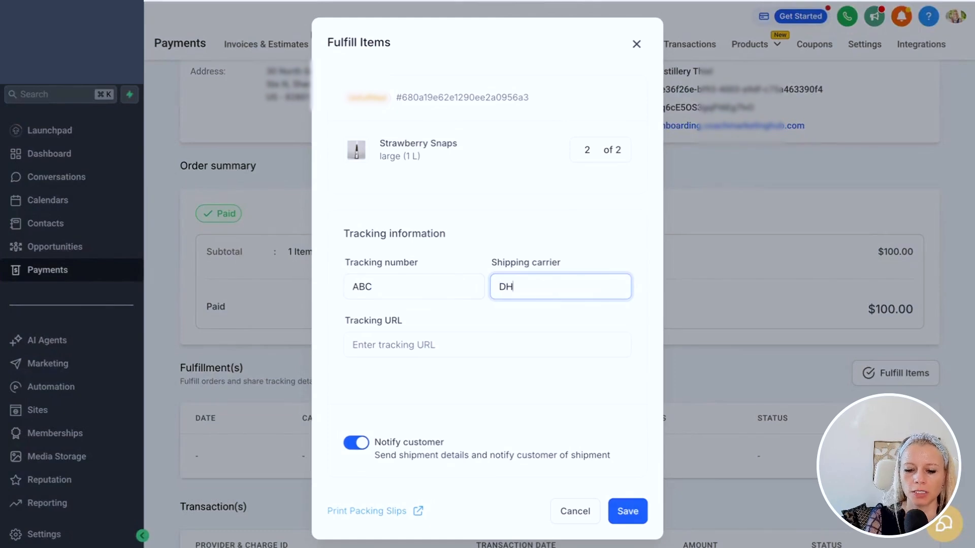
pyautogui.click(488, 337)
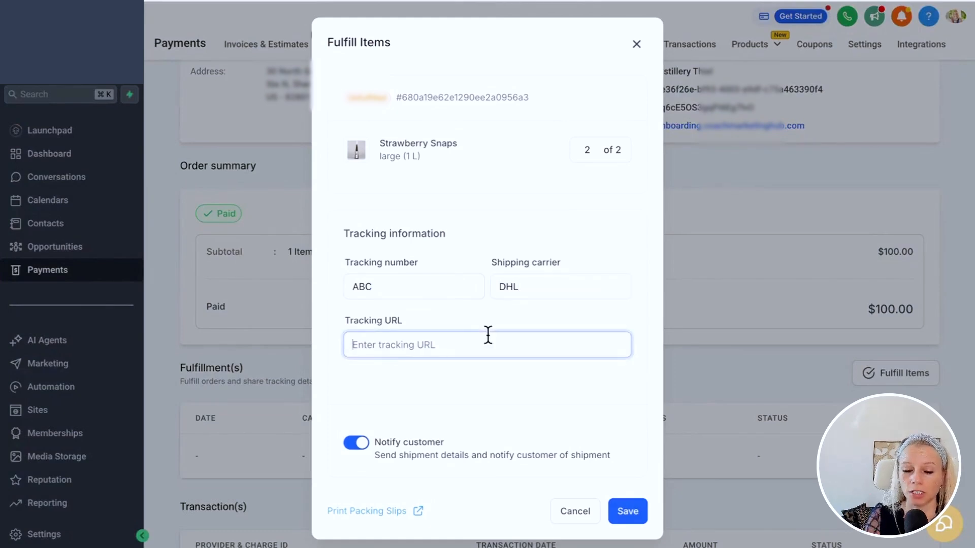
pyautogui.write('dhl.com/')
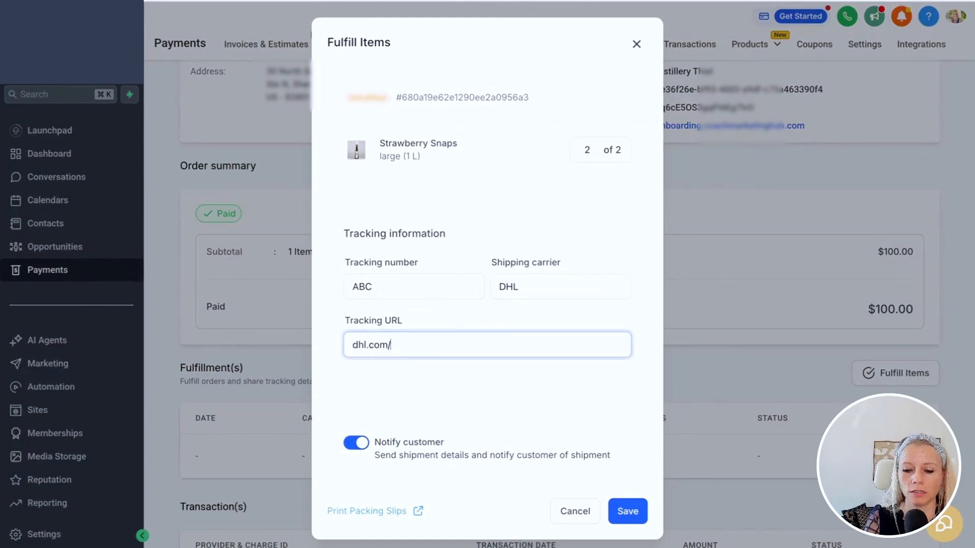
pyautogui.write('ABC')
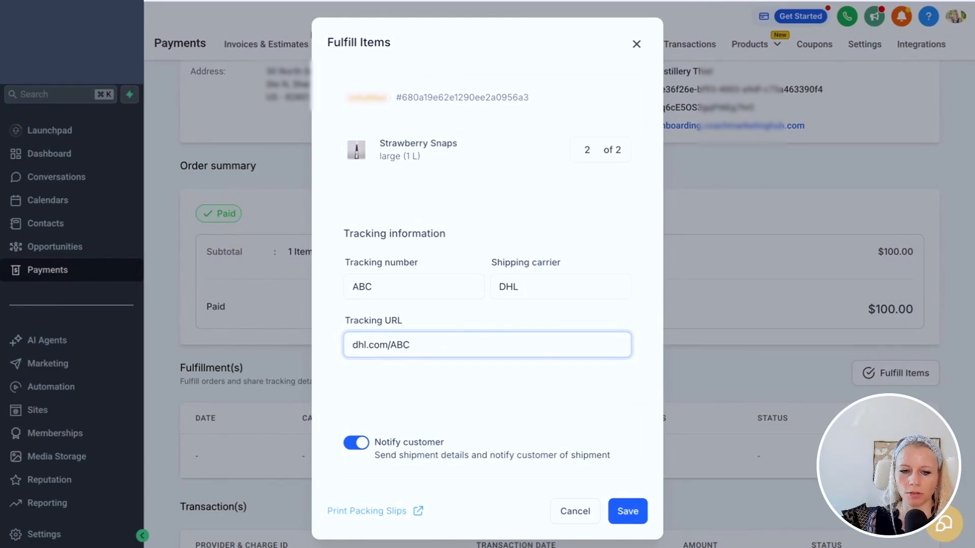
pyautogui.moveTo(601, 455); pyautogui.dragTo(596, 455)
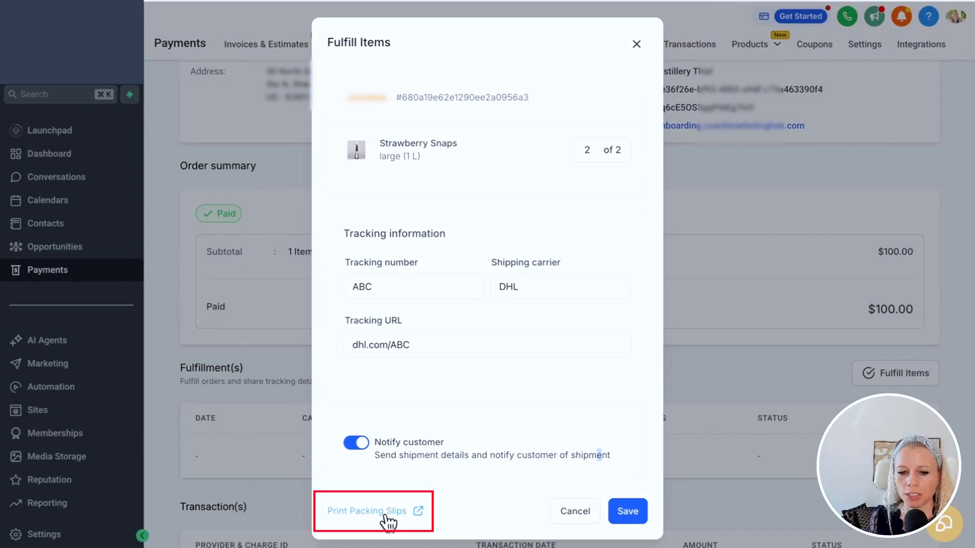
pyautogui.click(633, 512)
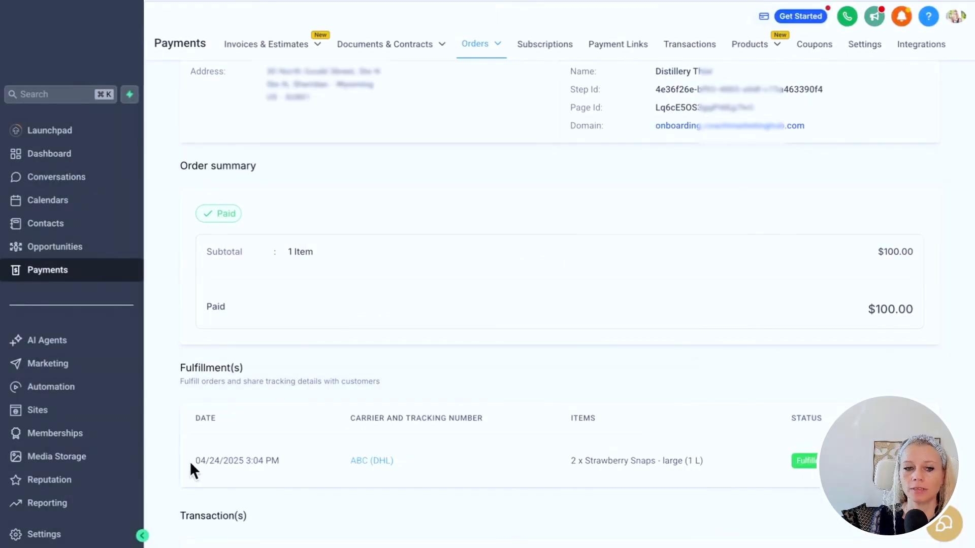
# - Review the date, carrier and tracking number, and items of the order's fulfillment entry
pyautogui.moveTo(194, 460); pyautogui.dragTo(276, 462)
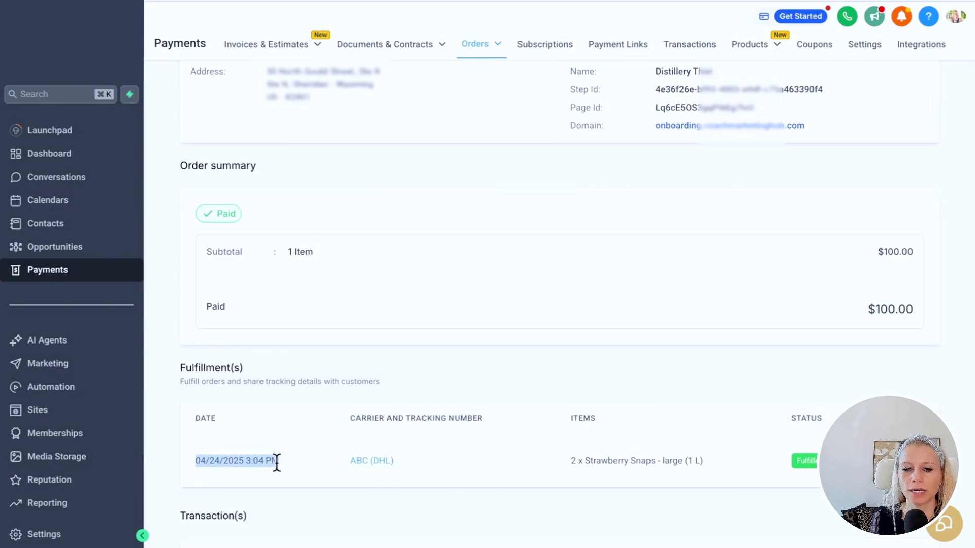
pyautogui.moveTo(406, 472); pyautogui.dragTo(369, 460)
pyautogui.click(356, 472)
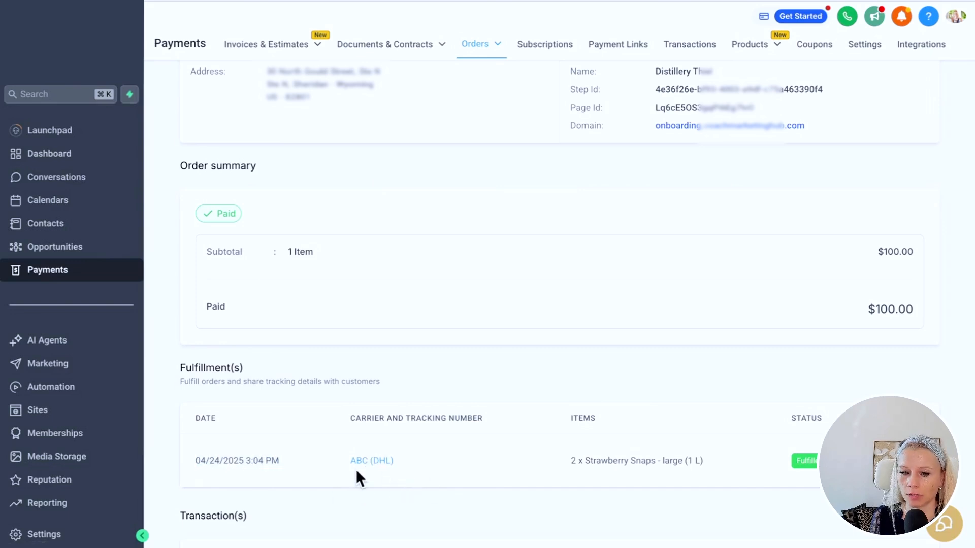
pyautogui.moveTo(570, 461); pyautogui.dragTo(709, 468)
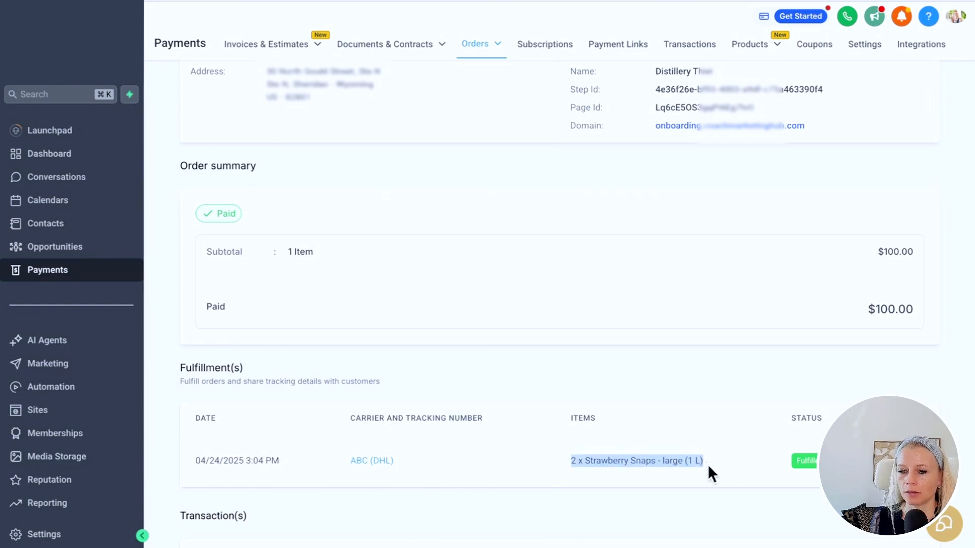
pyautogui.click(721, 467)
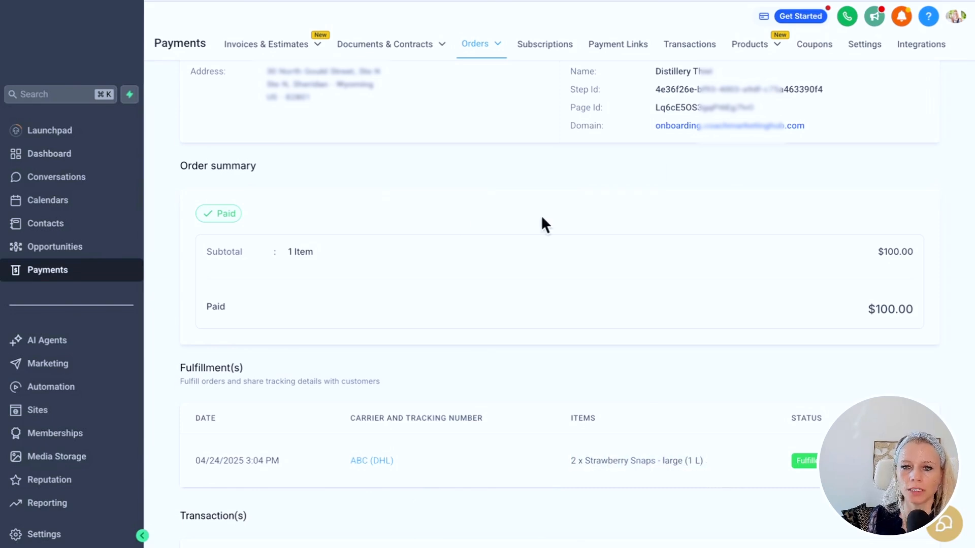
# - Refund the full Distillery Thiel payment from the transactions list with the note "Sorry to see you go!" and check its status
pyautogui.moveTo(757, 50)
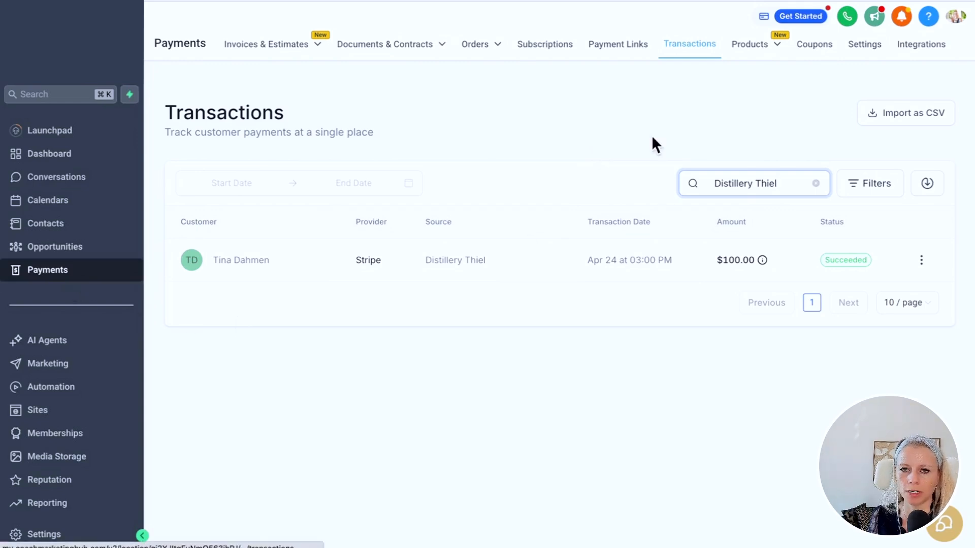
pyautogui.click(920, 260)
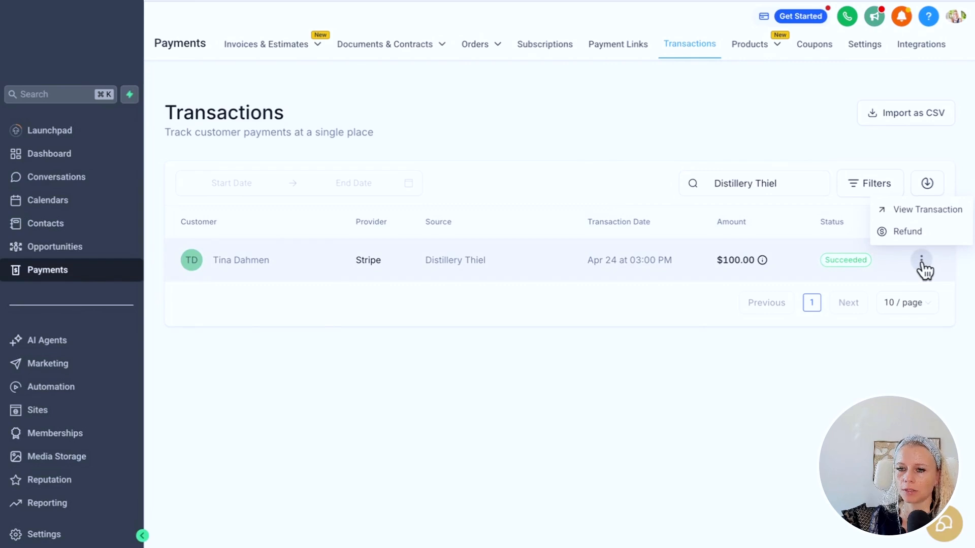
pyautogui.click(917, 242)
pyautogui.click(396, 307)
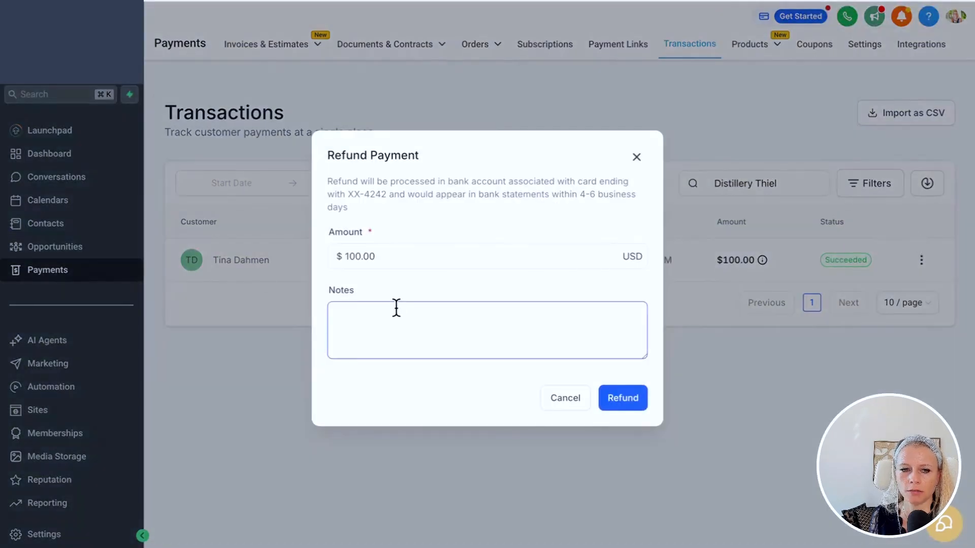
pyautogui.click(412, 334)
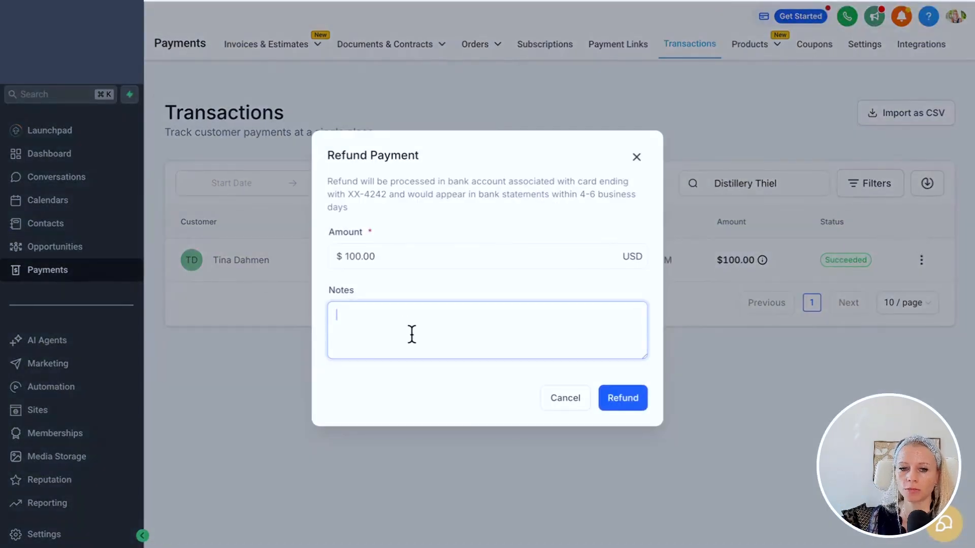
pyautogui.write('Sorry t')
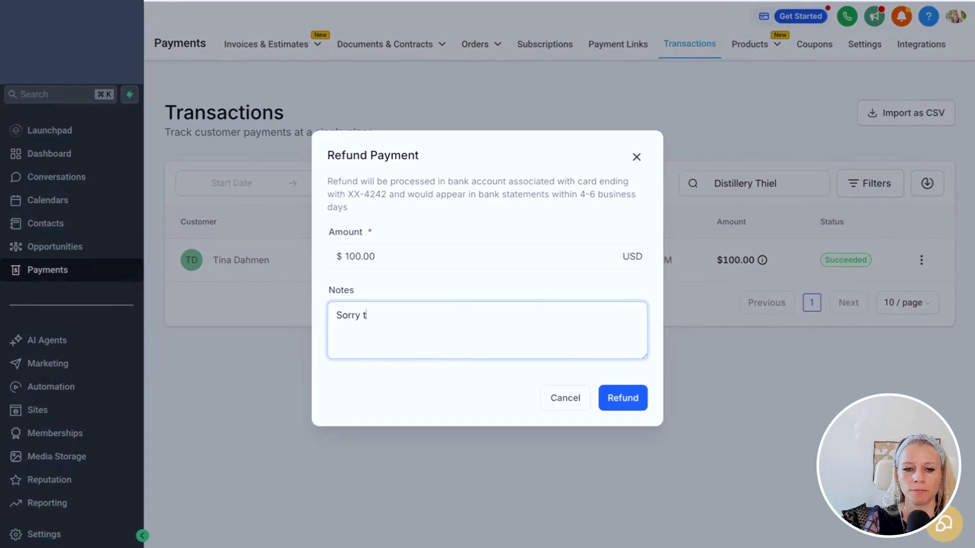
pyautogui.write('o see you go!')
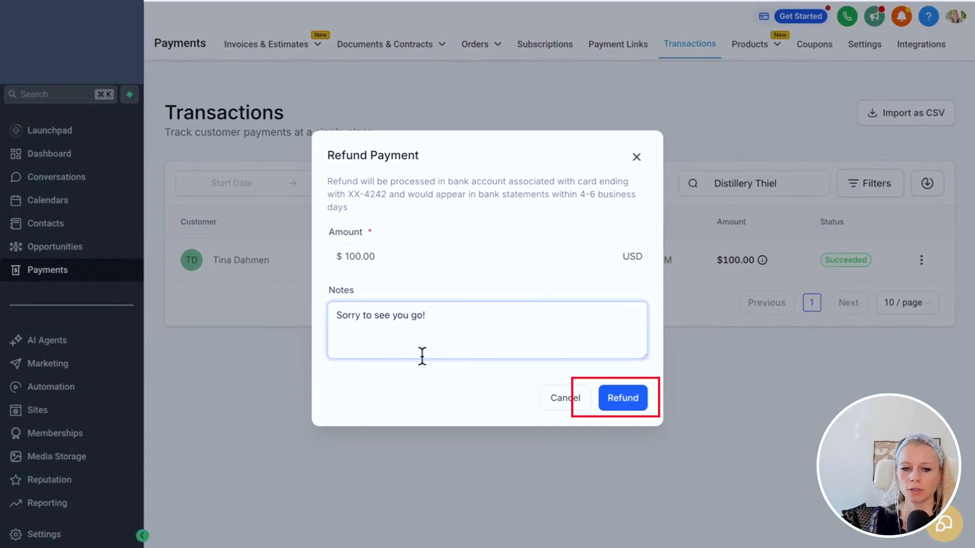
pyautogui.click(612, 396)
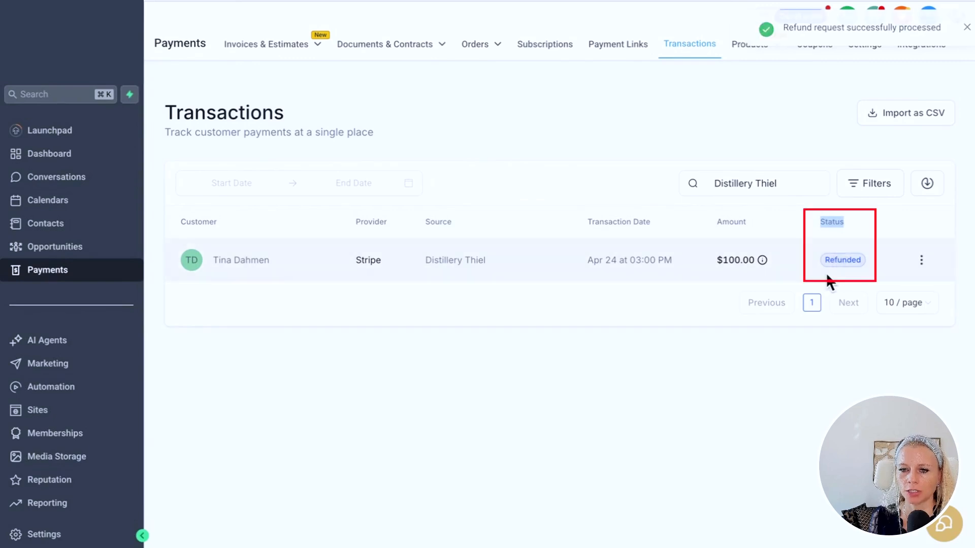
pyautogui.moveTo(822, 260); pyautogui.dragTo(866, 258)
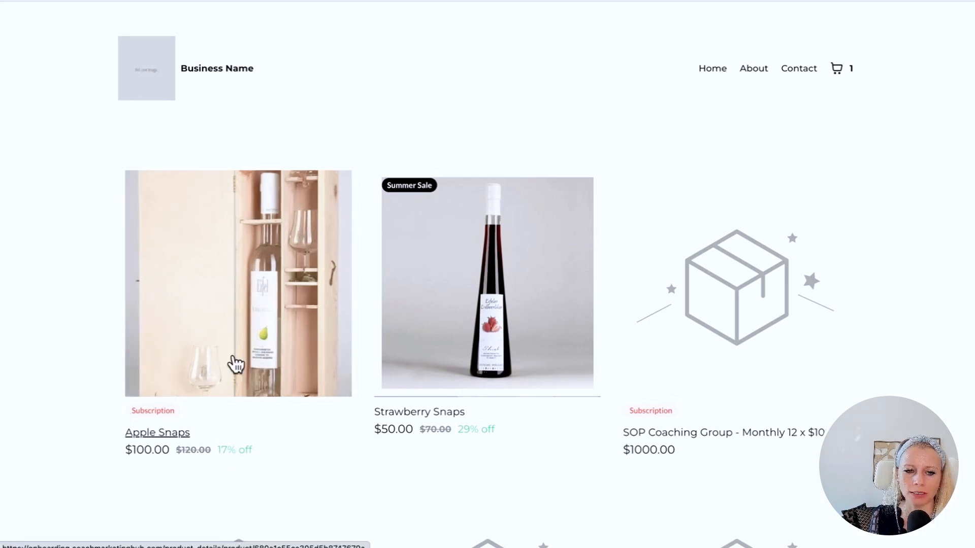
# - Add the Apple Snaps subscription to the store cart, set its quantity to 1 and view the cart
pyautogui.click(230, 274)
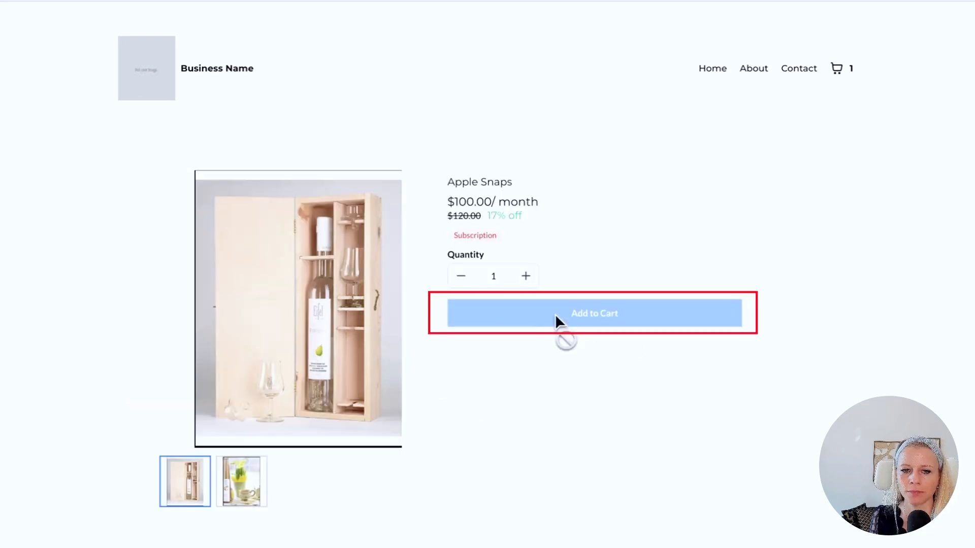
pyautogui.click(594, 316)
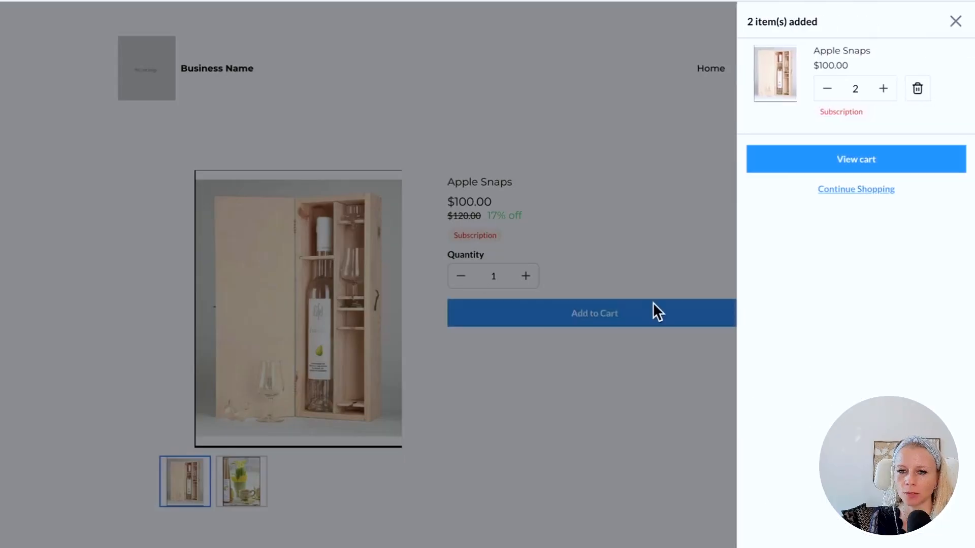
pyautogui.click(826, 88)
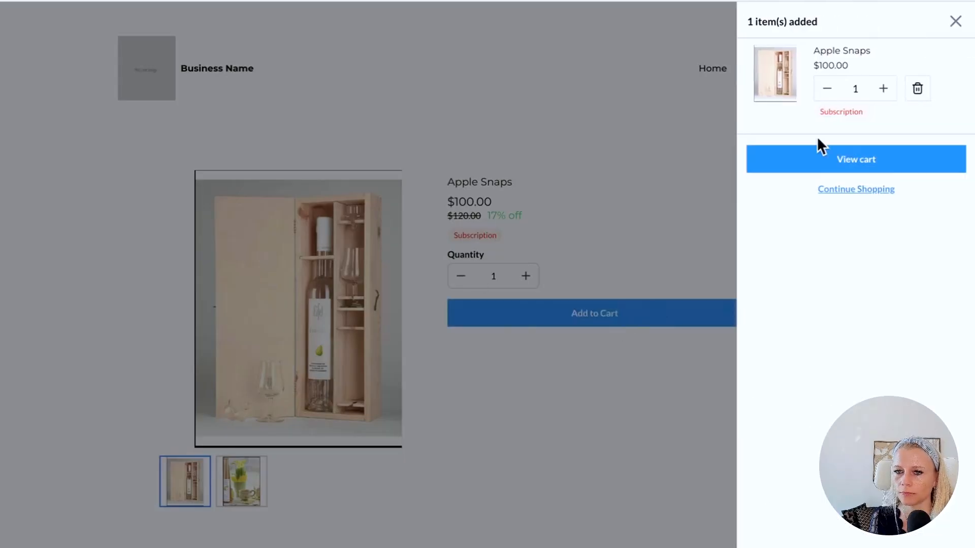
pyautogui.click(803, 167)
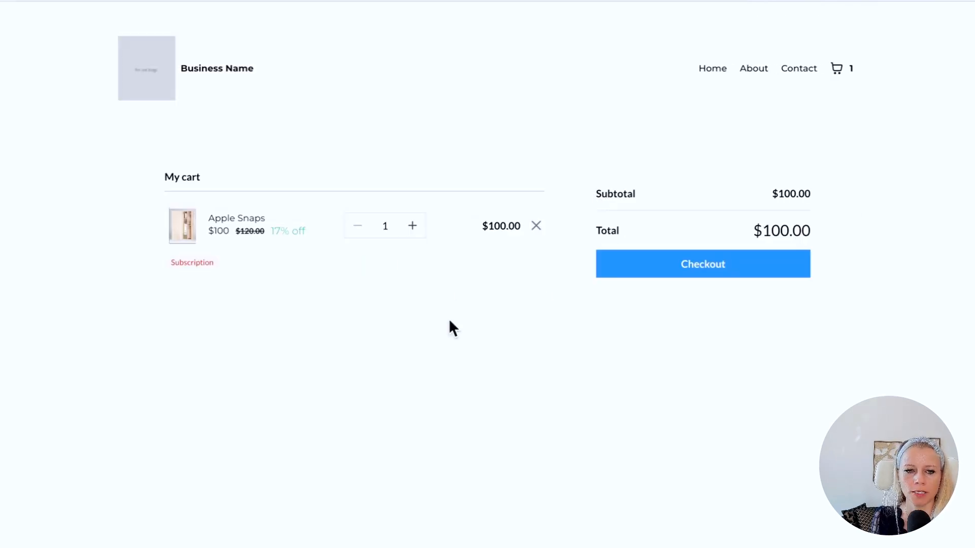
# - Check the cart discount on Apple Snaps, proceed to checkout and check the subscription label in the cart summary
pyautogui.moveTo(273, 231); pyautogui.dragTo(311, 237)
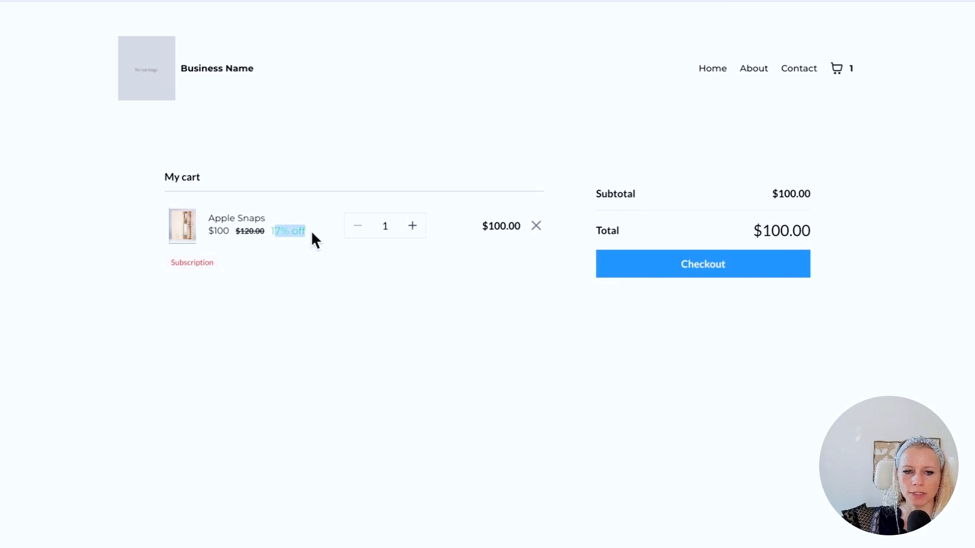
pyautogui.click(698, 265)
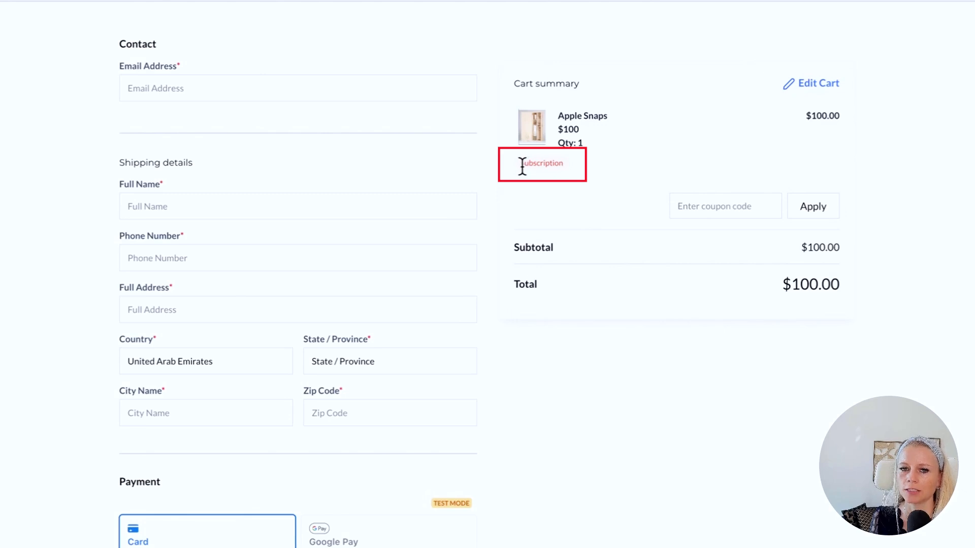
pyautogui.moveTo(521, 163); pyautogui.dragTo(566, 165)
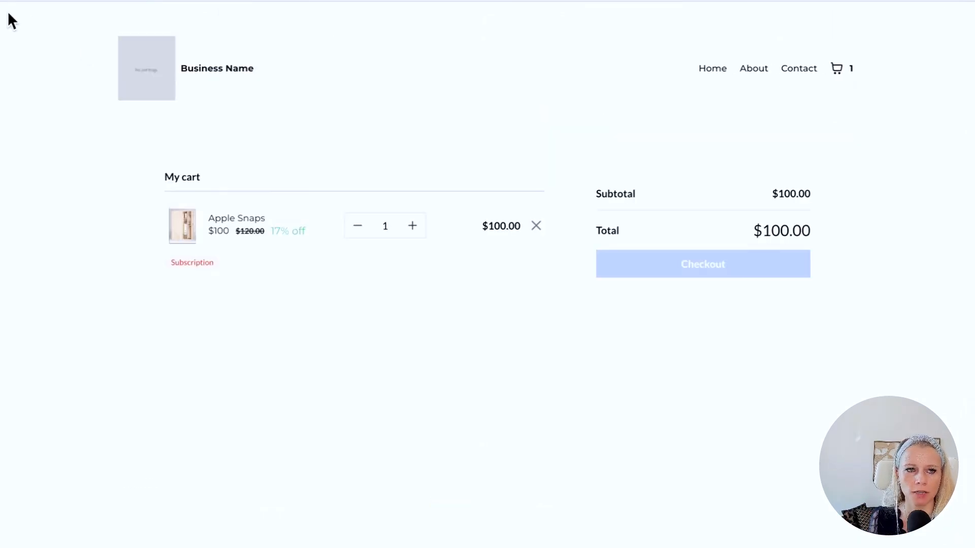
# - Return from the checkout to the store's product list and open the Strawberry Snaps product
pyautogui.click(18, 0)
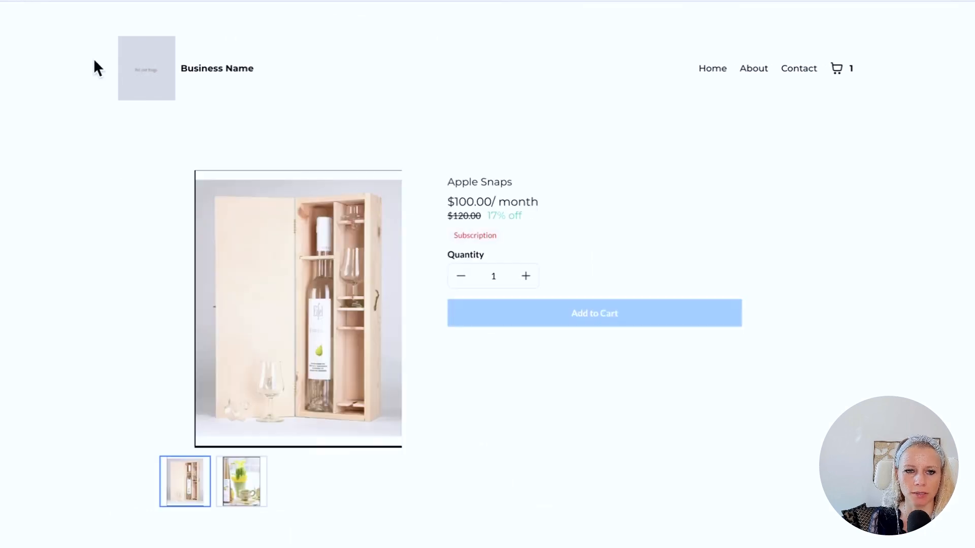
pyautogui.click(18, 1)
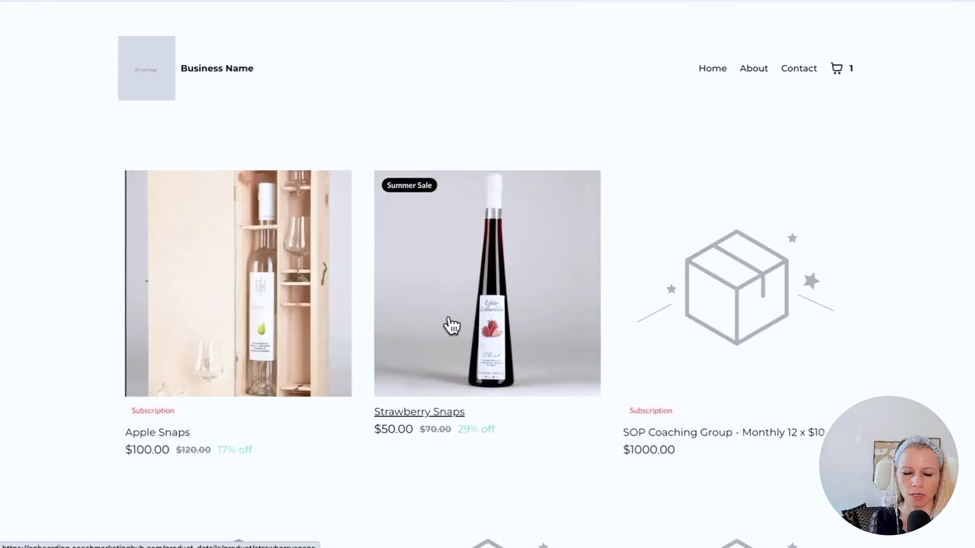
pyautogui.click(450, 325)
pyautogui.click(495, 259)
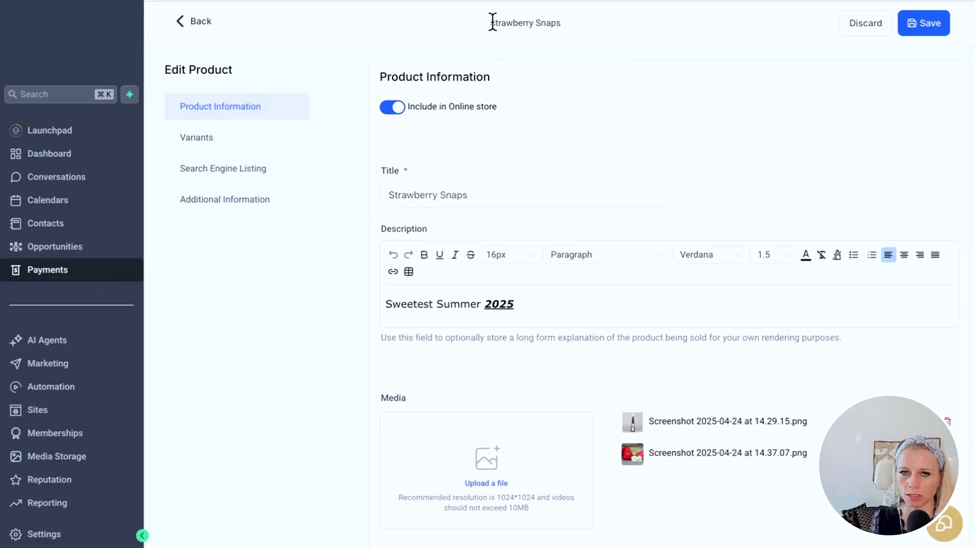
# - In the Strawberry Snaps product variants, set the compare-at price to $50.00 for small (100 ml) and $90.00 for large (1 L)
pyautogui.moveTo(492, 22); pyautogui.dragTo(573, 31)
pyautogui.scroll(-15, 642, 81)
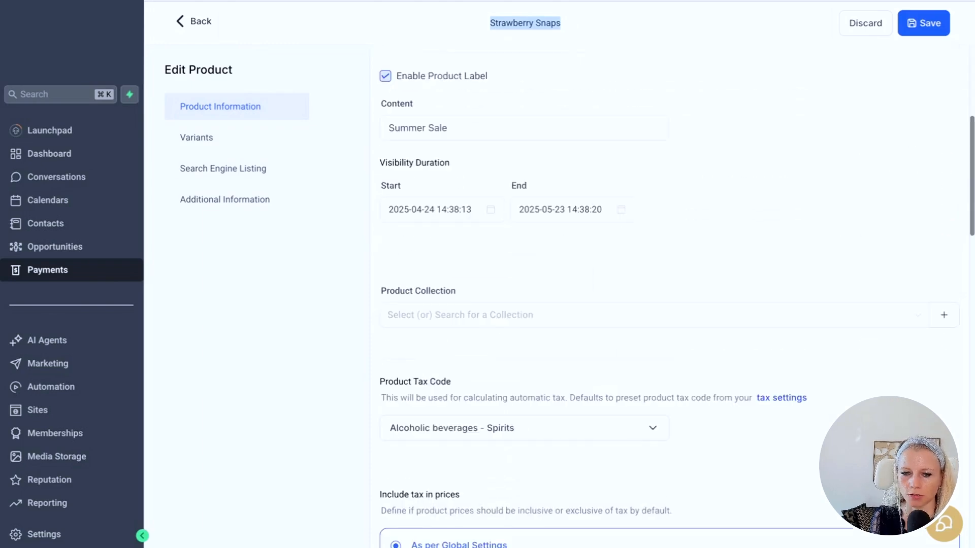
pyautogui.scroll(-5, 513, 193)
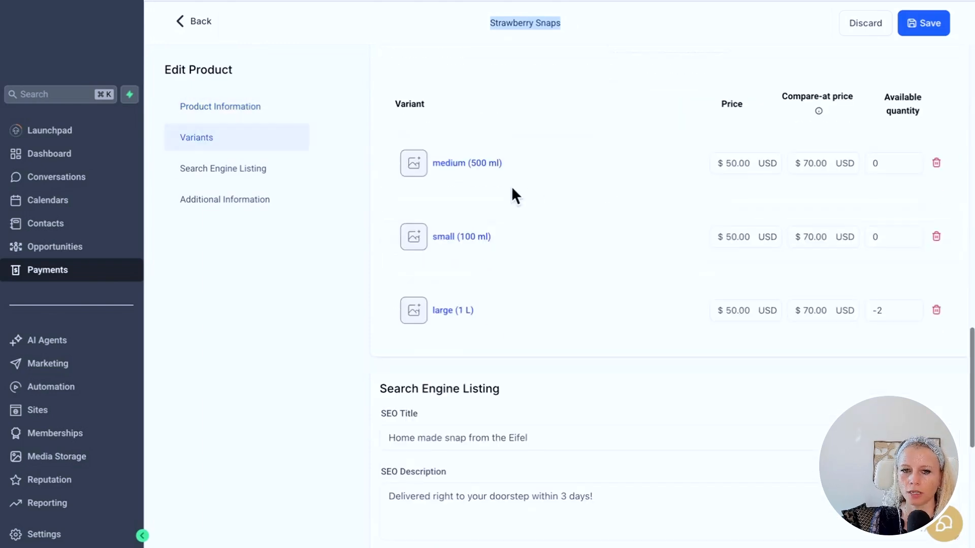
pyautogui.scroll(1, 692, 200)
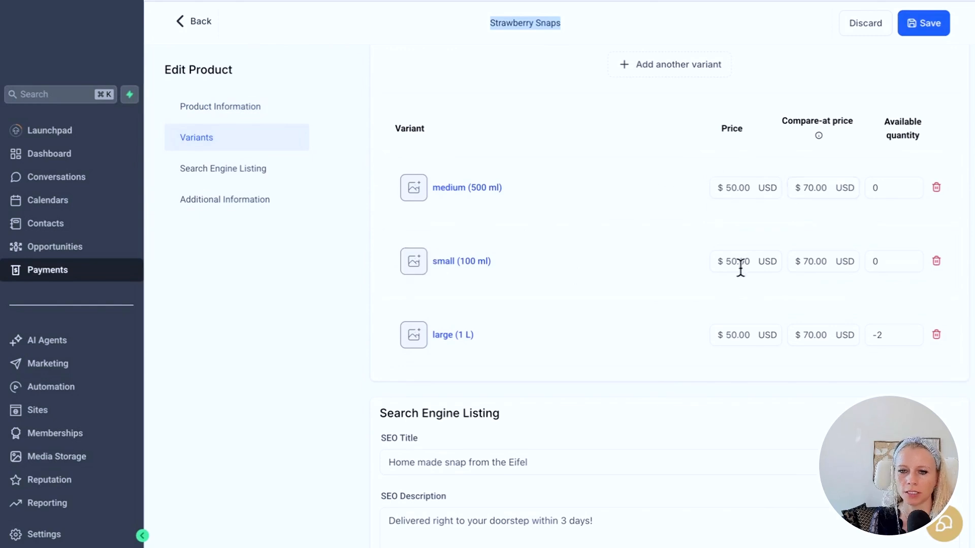
pyautogui.click(805, 262)
pyautogui.write('5')
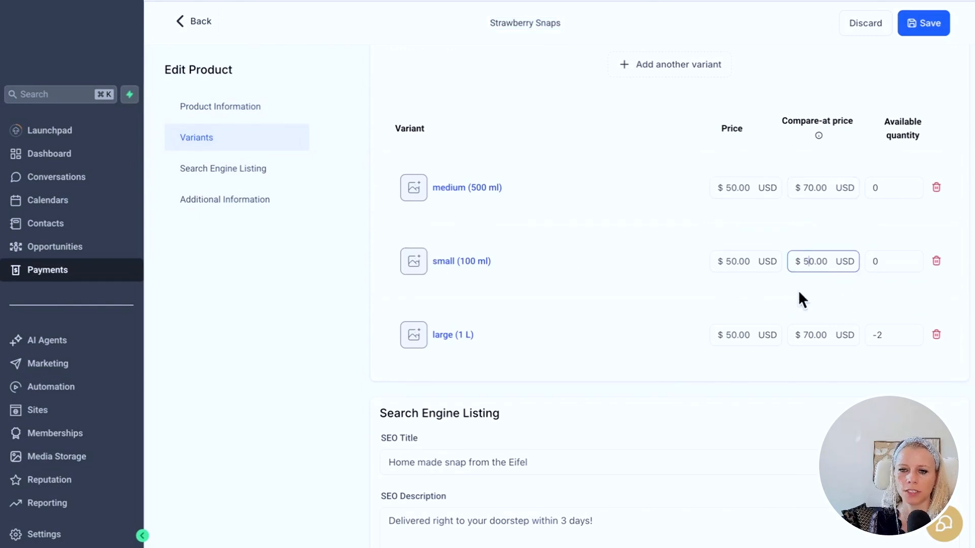
pyautogui.click(510, 321)
pyautogui.click(800, 333)
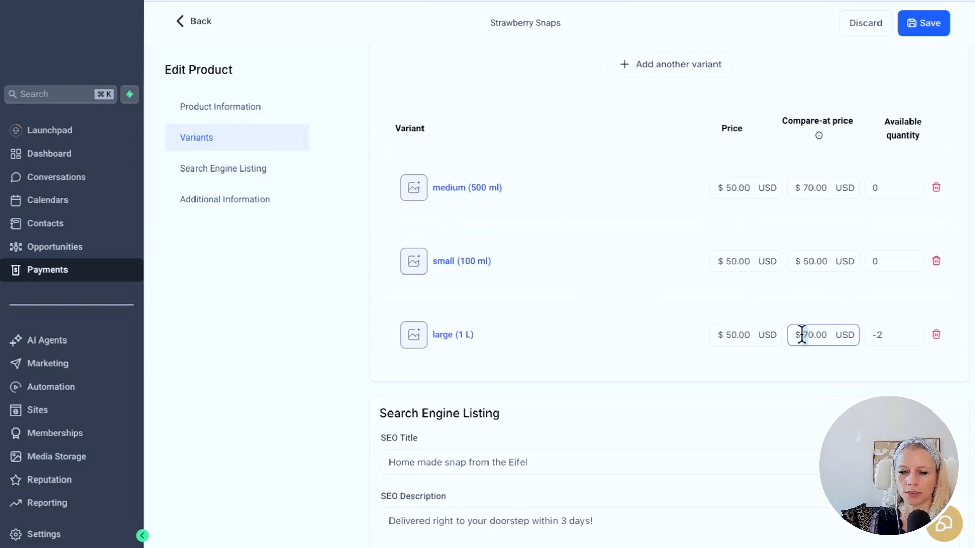
pyautogui.write('9')
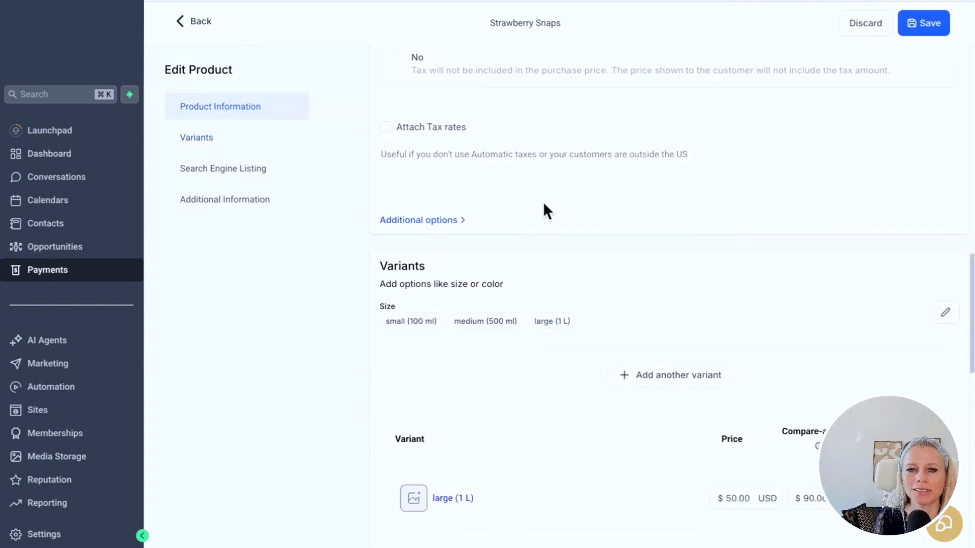
pyautogui.scroll(15, 543, 202)
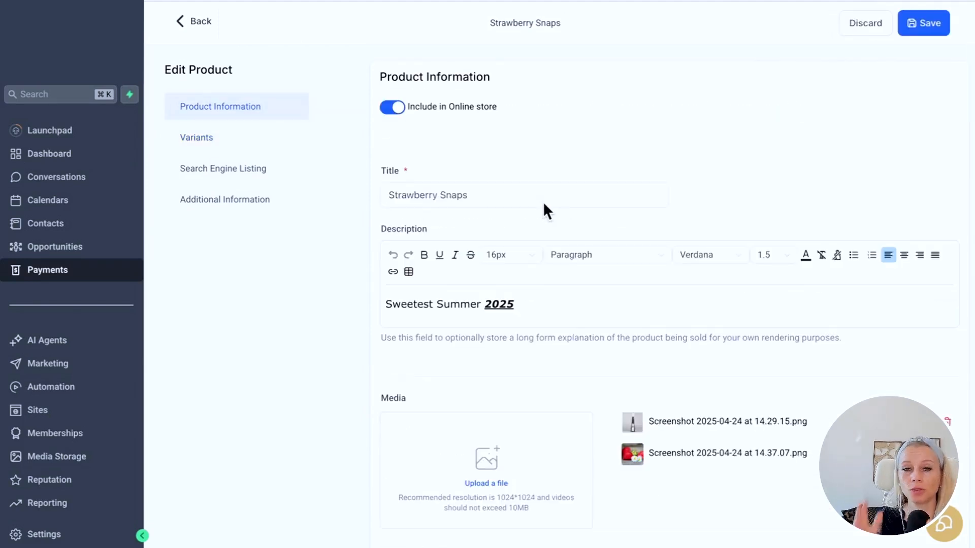